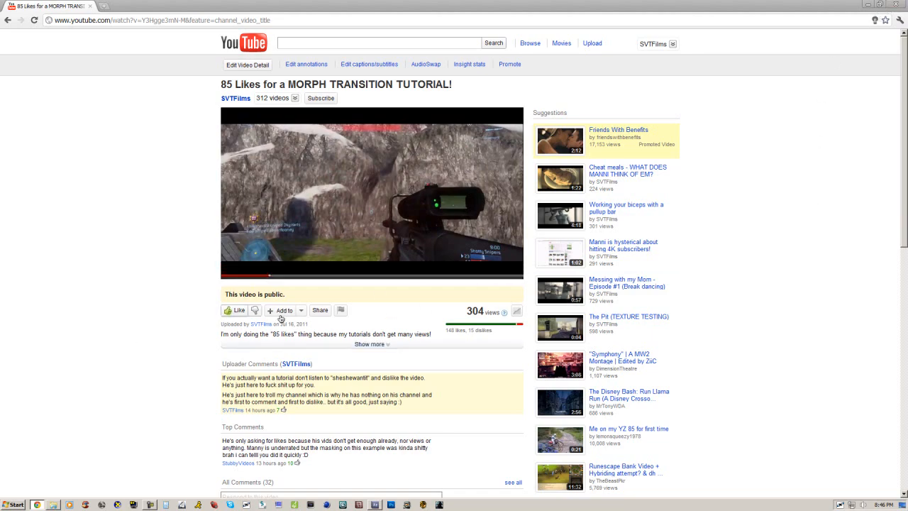
scroll(226, 319, "down", 5)
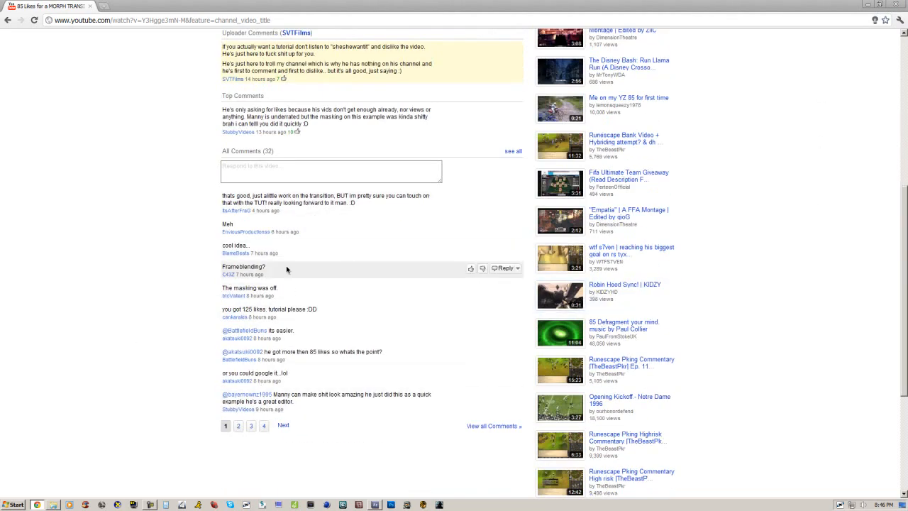
scroll(286, 266, "up", 5)
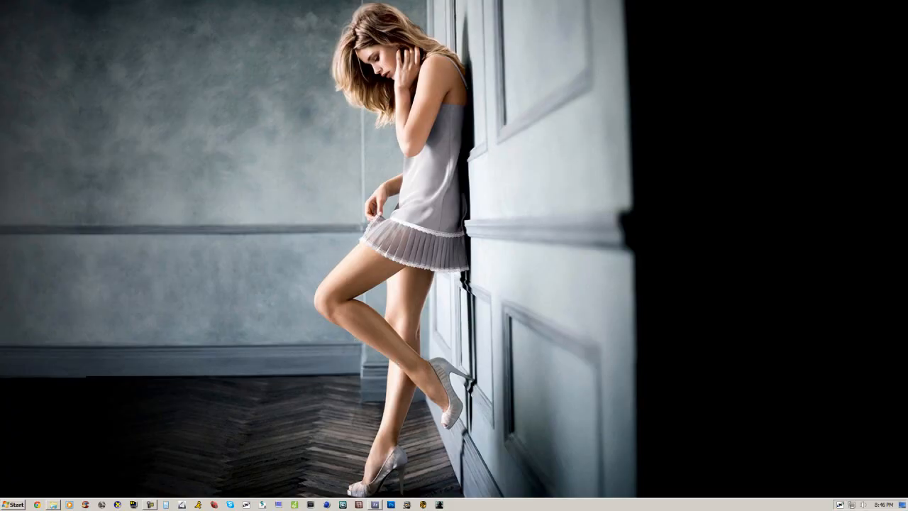
Switch to After Effects and create a single composition from both Crucify clips, using the dimensions of Crucify (2).wmv.
left_click(376, 505)
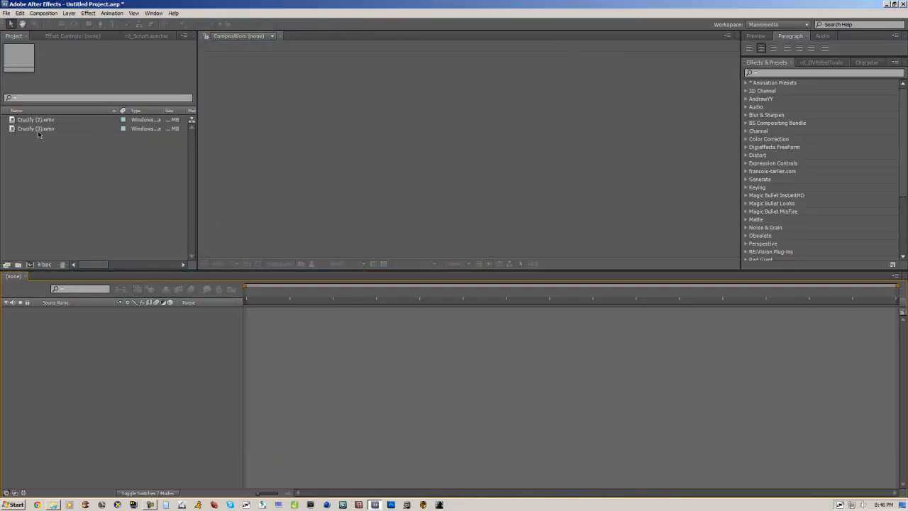
left_click_drag(43, 154, 21, 354)
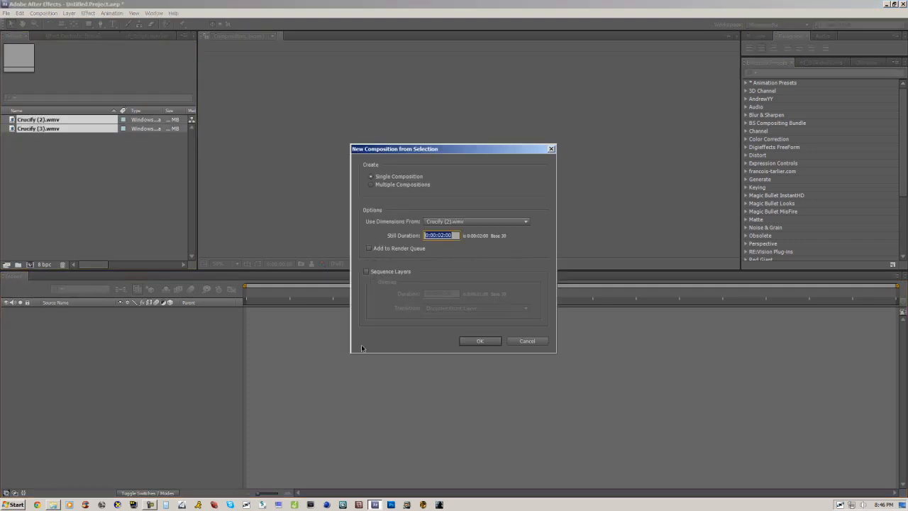
left_click(462, 343)
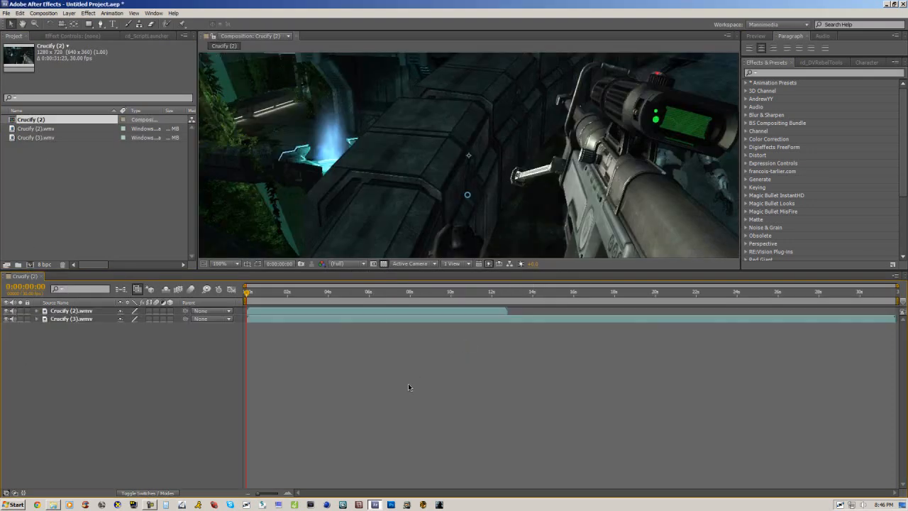
scroll(397, 227, "down", 2)
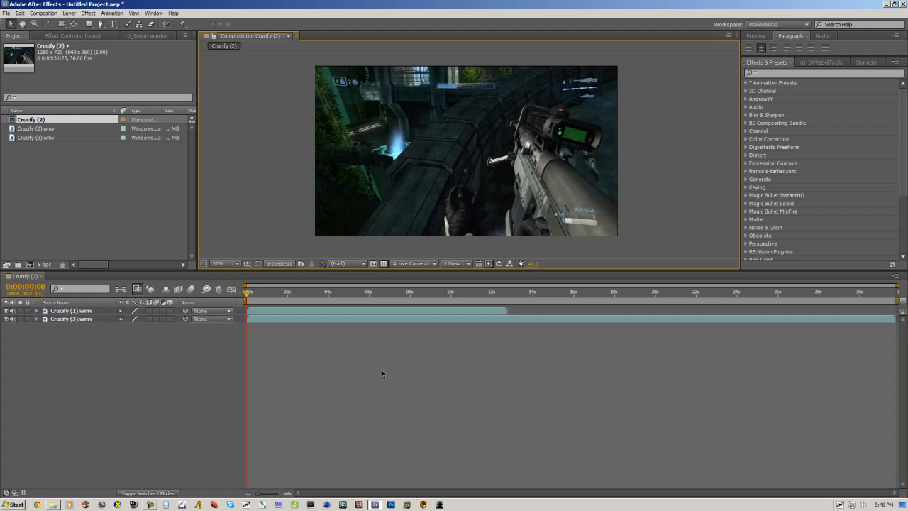
Scrub through the Crucify (2).wmv footage to examine the sniper shot around the five- to six-second mark.
left_click_drag(249, 291, 382, 312)
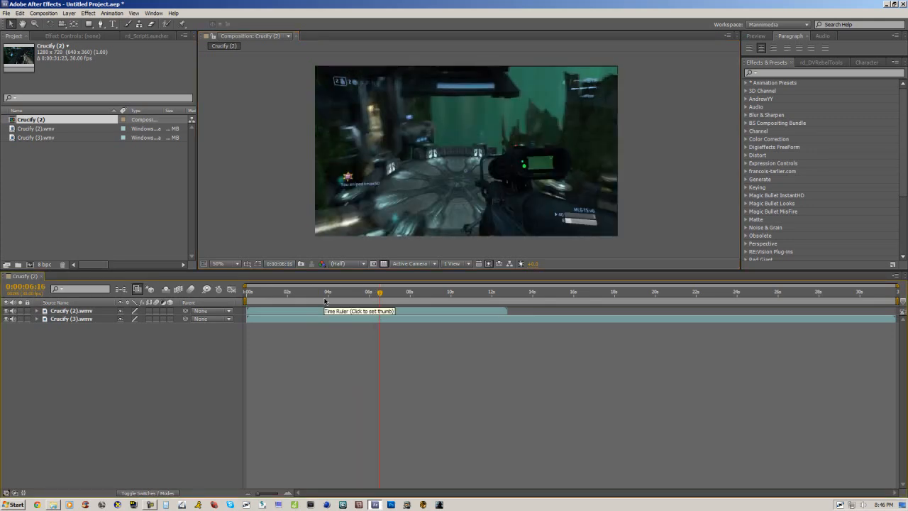
scroll(471, 233, "up", 1)
left_click_drag(470, 227, 415, 195)
scroll(417, 189, "down", 1)
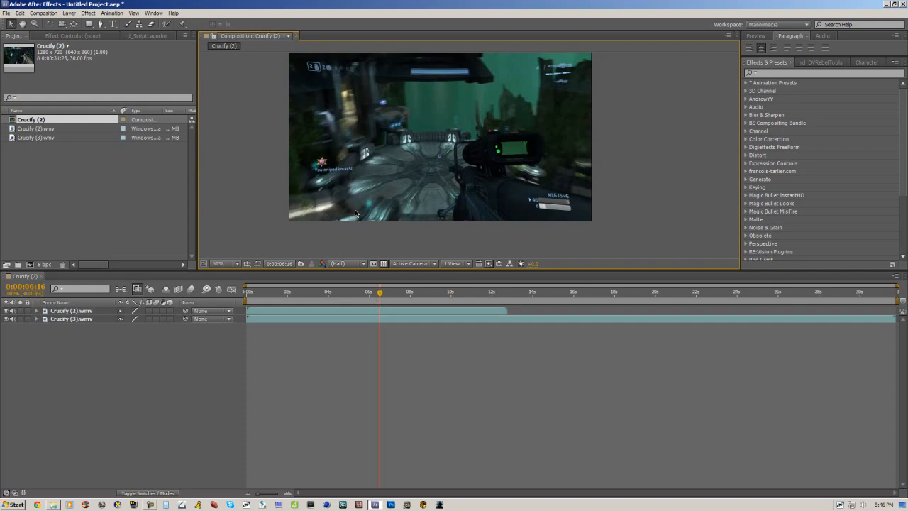
left_click_drag(375, 300, 354, 296)
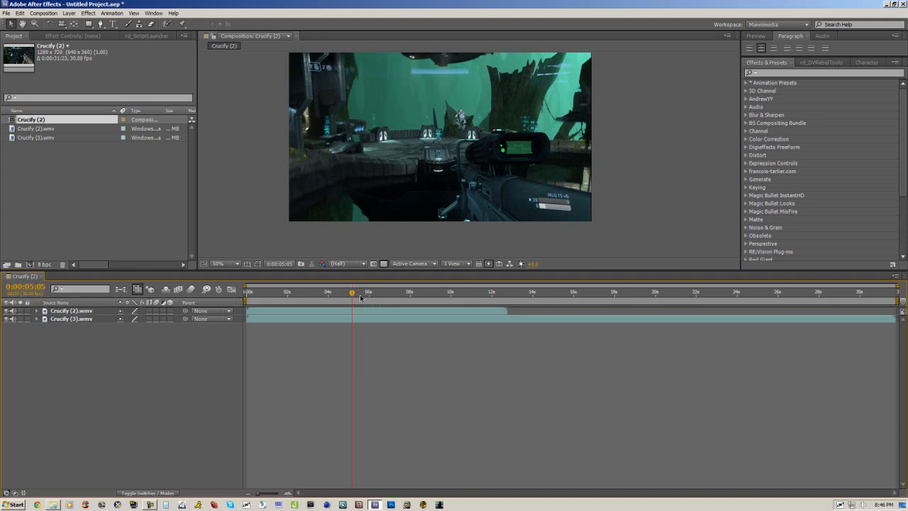
mouse_move(353, 298)
left_mouse_down()
mouse_move(341, 298)
mouse_move(428, 299)
mouse_move(351, 298)
mouse_move(366, 296)
left_mouse_up()
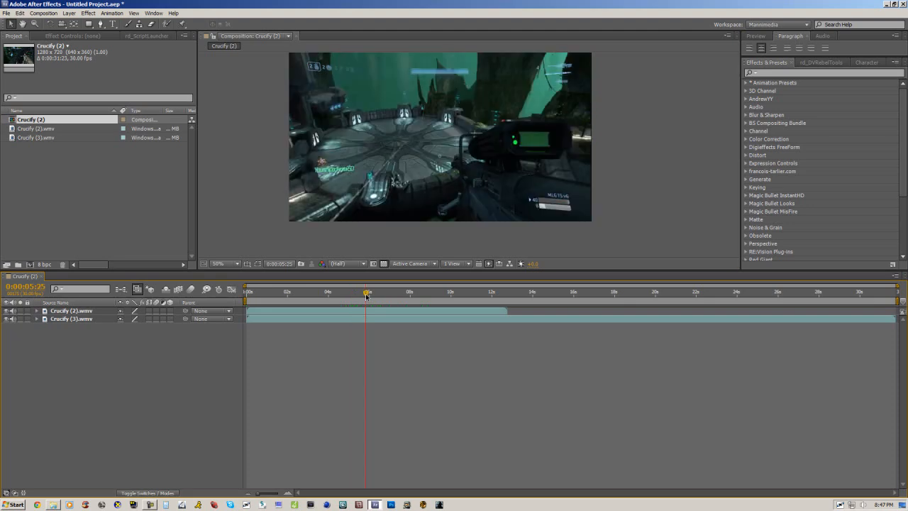
Go through the sniper shot frame by frame and place the current time at 0:00:05:12.
key("Page_Up")
key("Page_Up")
key("Page_Up")
key("Page_Up")
key("Page_Up")
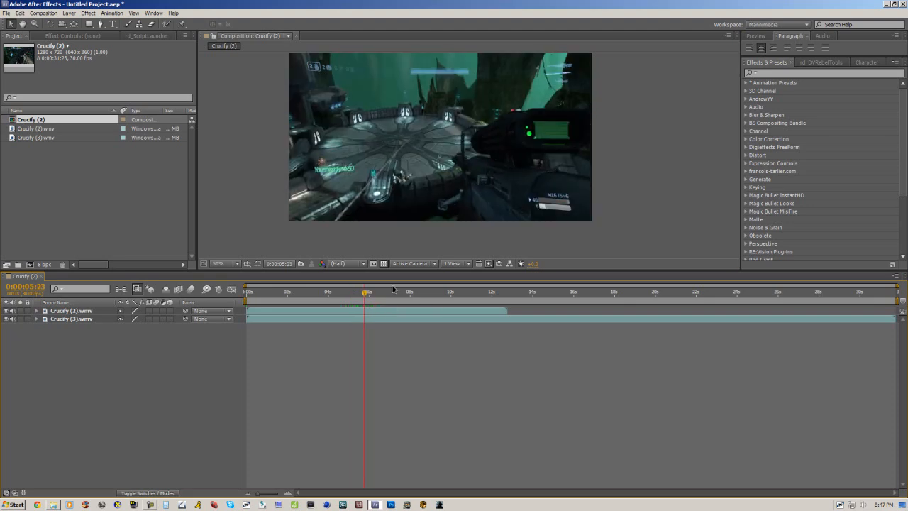
key("Page_Down")
key("Page_Down")
key("Page_Down")
key("Page_Down")
key("Page_Down")
key("Page_Down")
key("Page_Down")
key("Page_Down")
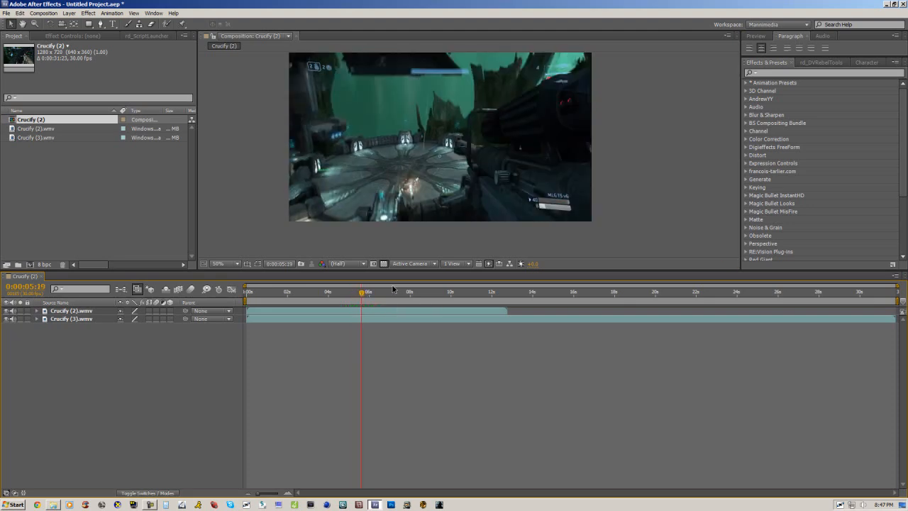
key("Page_Up")
key("Page_Up")
key("Page_Up")
key("Page_Up")
key("Page_Up")
key("Page_Up")
key("Page_Up")
key("Page_Up")
key("Page_Up")
key("Page_Up")
key("Page_Up")
key("Page_Up")
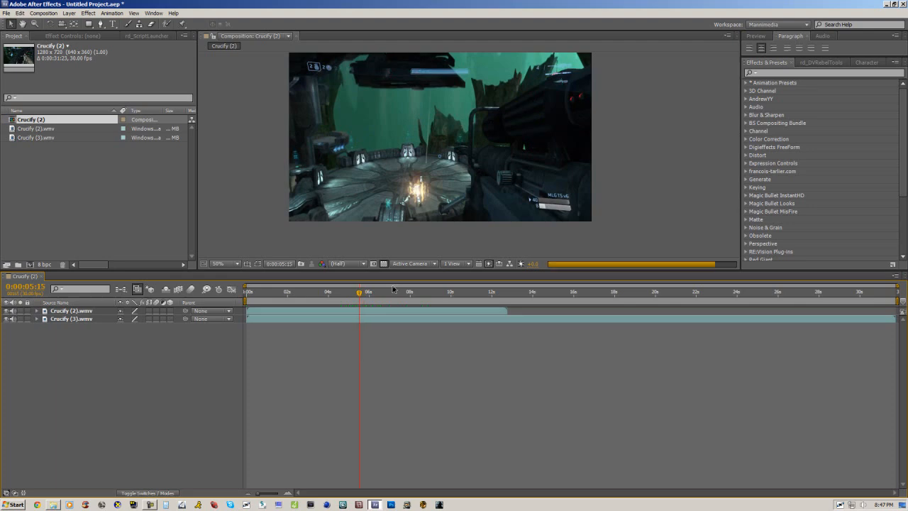
key("Page_Up")
key("Page_Up")
key("Page_Up")
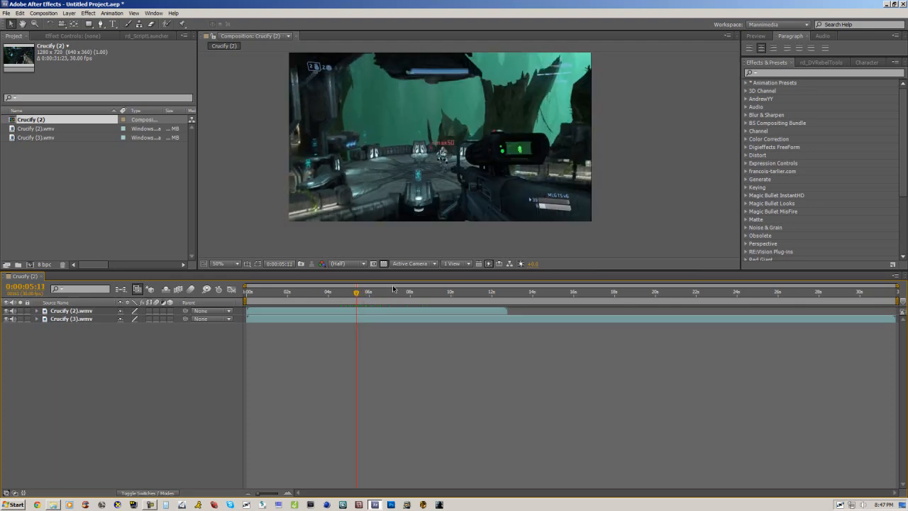
key("Page_Down")
key("Page_Down")
key("Page_Up")
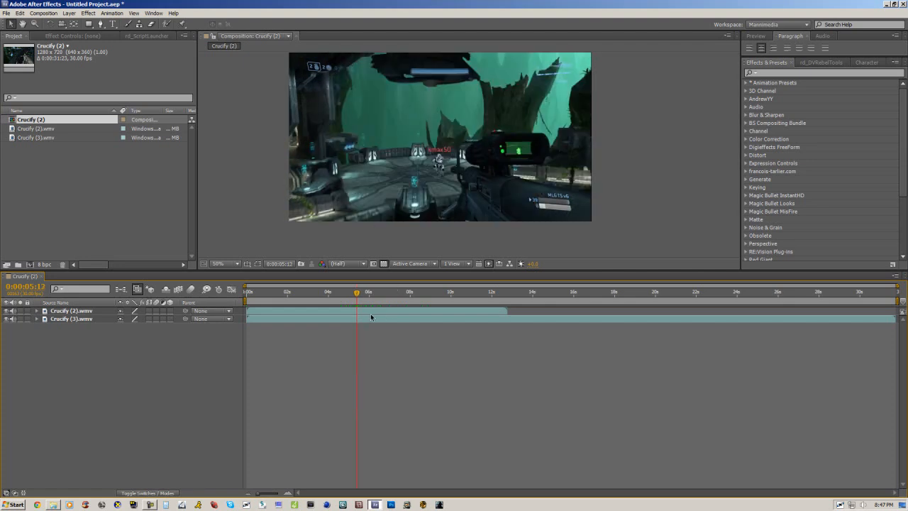
Split the Crucify (2).wmv layer at 0:00:05:12 and apply Freeze Frame to its second part.
left_click(367, 311)
key("ctrl+shift+d")
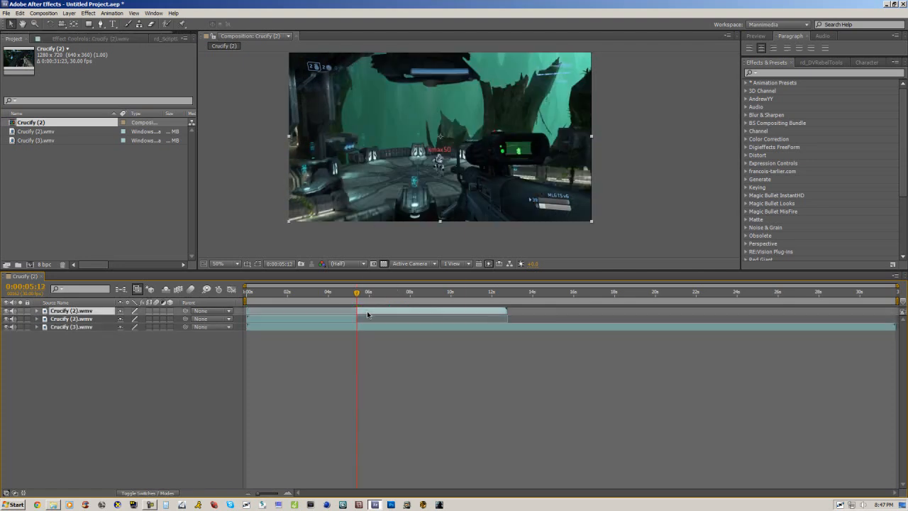
right_click(366, 314)
mouse_move(431, 93)
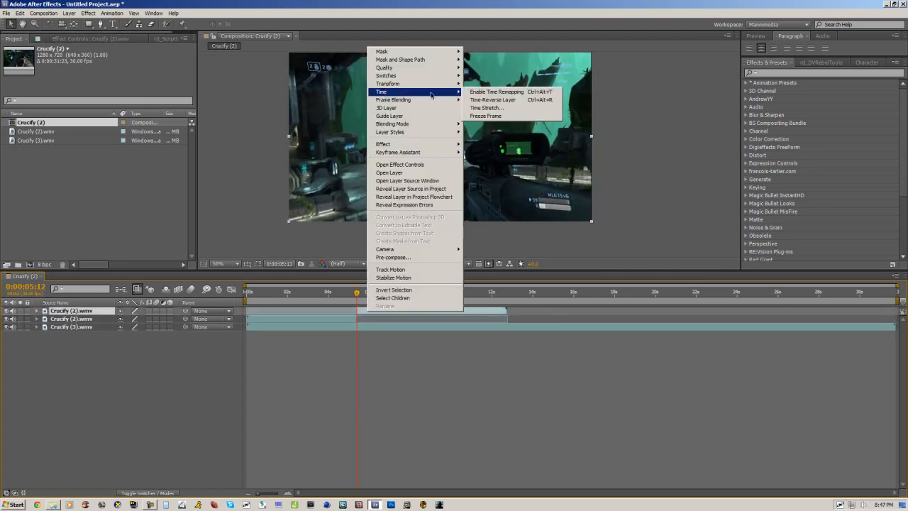
left_click(502, 115)
Move the Crucify (3).wmv layer to the top of the layer stack and split it at 0:00:07:21.
left_click(364, 335)
left_click_drag(80, 336, 79, 310)
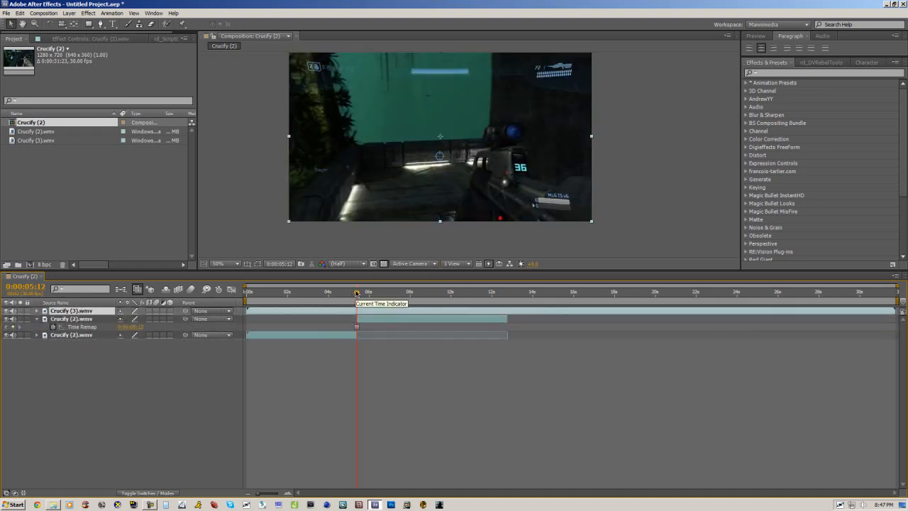
left_click_drag(356, 293, 416, 335)
left_click_drag(424, 297, 772, 304)
left_click_drag(476, 301, 405, 304)
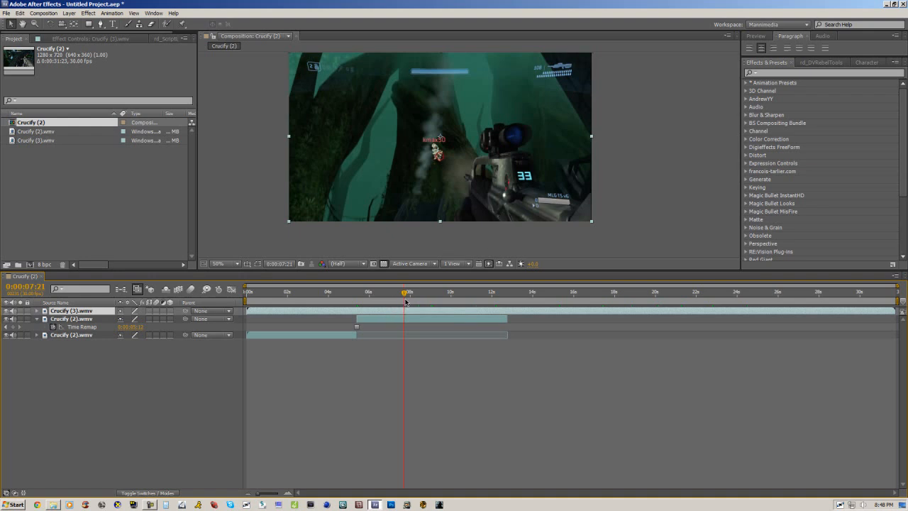
key("ctrl+d")
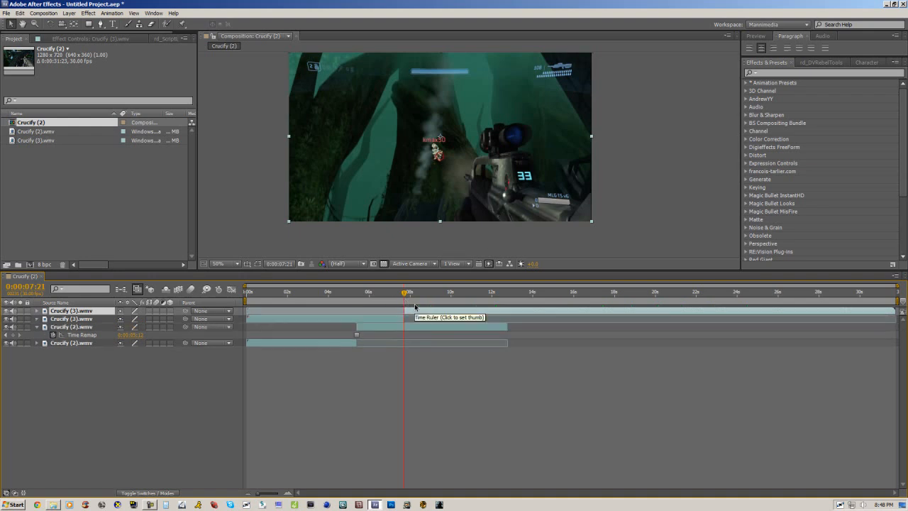
Apply Freeze Frame at 0:00:07:21 to the earlier part of the split Crucify (3).wmv layer.
right_click(399, 319)
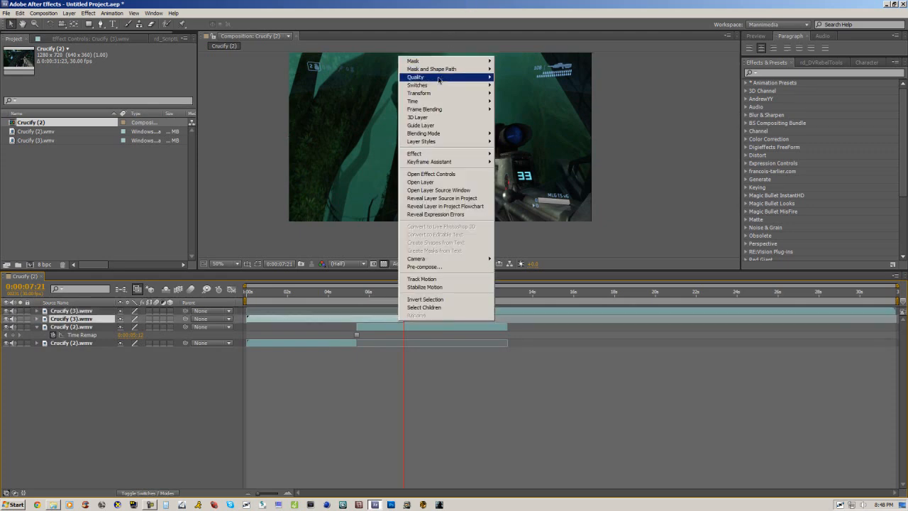
mouse_move(427, 105)
left_click(526, 125)
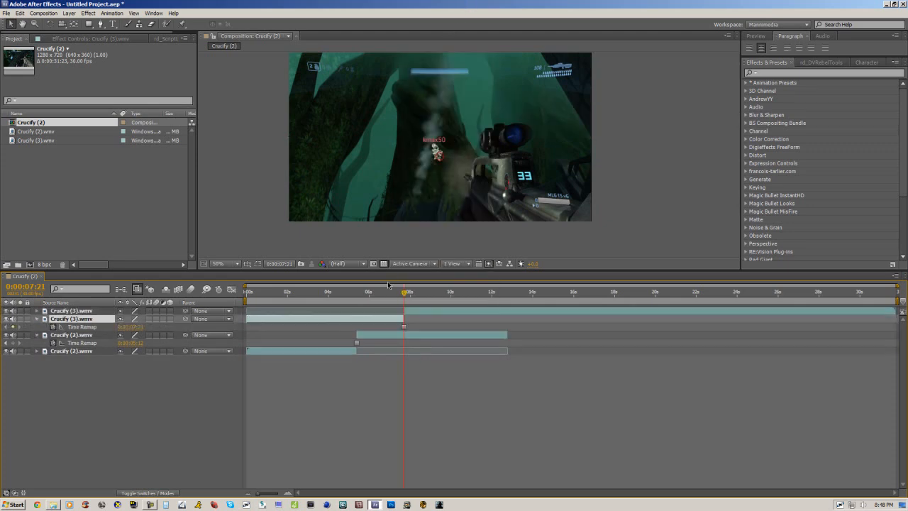
Split both frozen layers at 0:00:07:12 and delete the portions after that point.
left_click(355, 296)
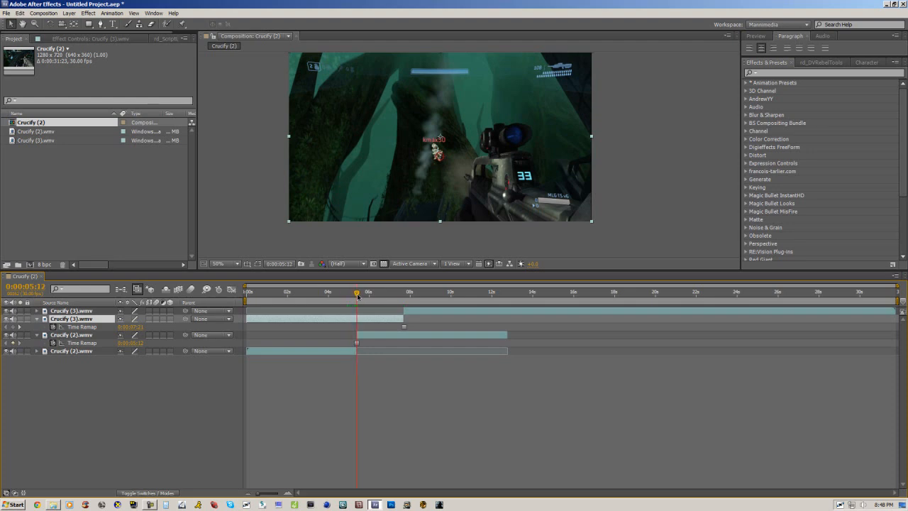
left_click(285, 492)
left_click(285, 492)
left_click(285, 492)
left_click(285, 492)
left_click(256, 493)
left_click(377, 335)
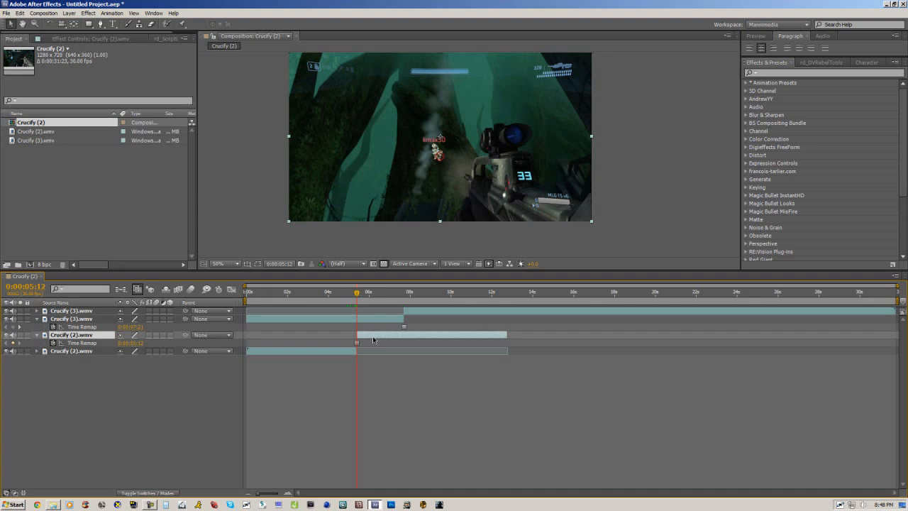
key("space")
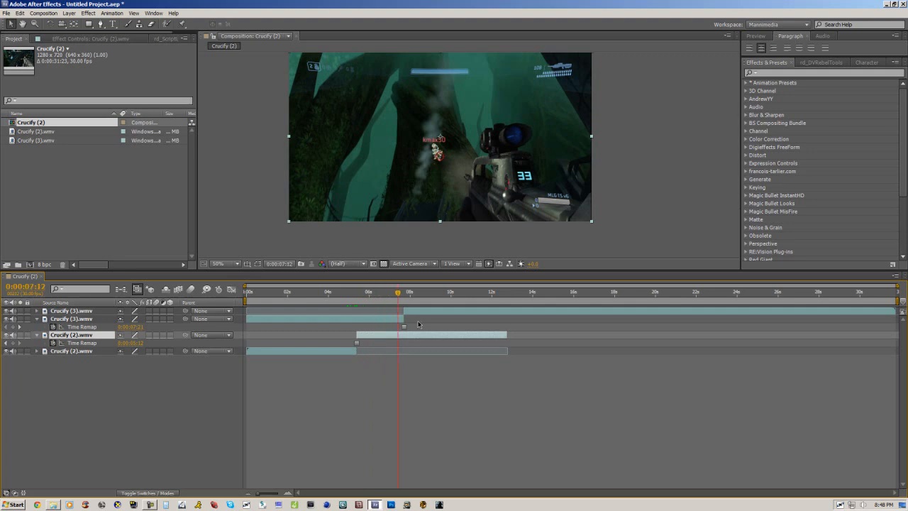
left_click(392, 320, "shift")
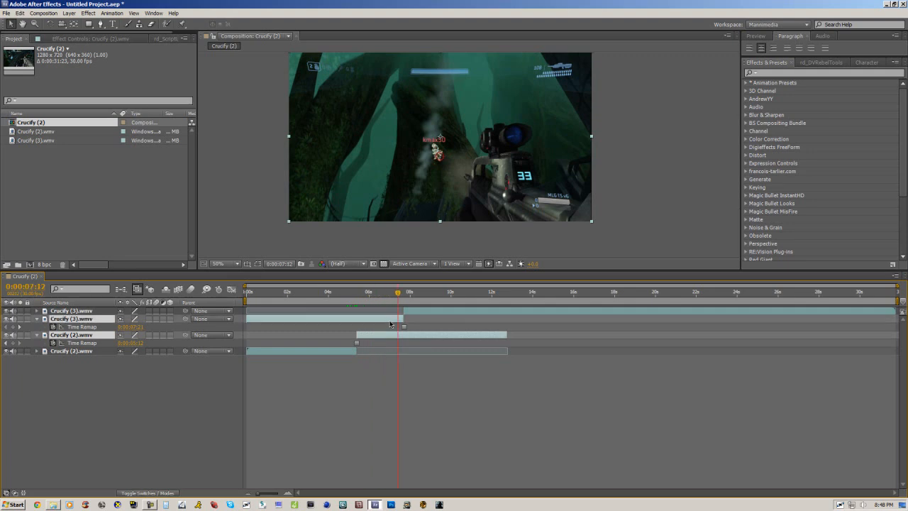
key("ctrl+shift+d")
key("Delete")
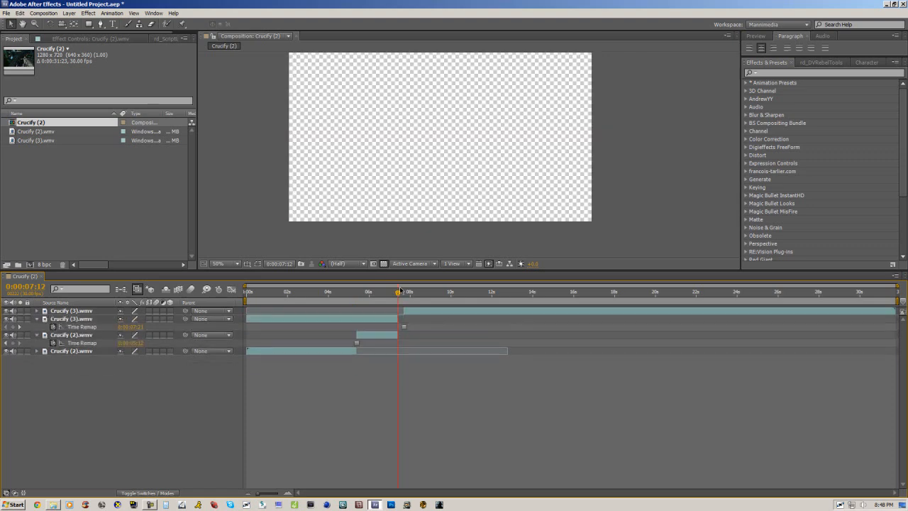
Split the frozen Crucify (3).wmv layer at 0:00:05:12 and delete the portion before it.
left_click_drag(397, 318, 356, 317)
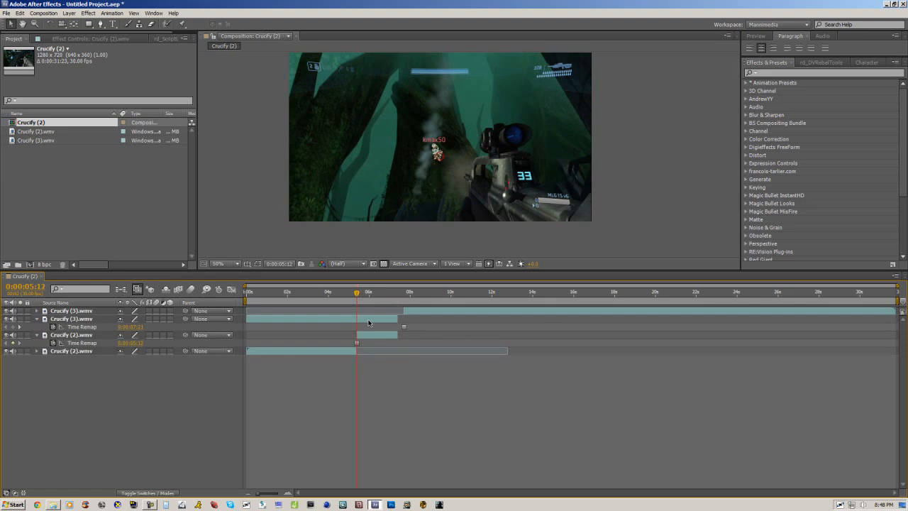
left_click(360, 320)
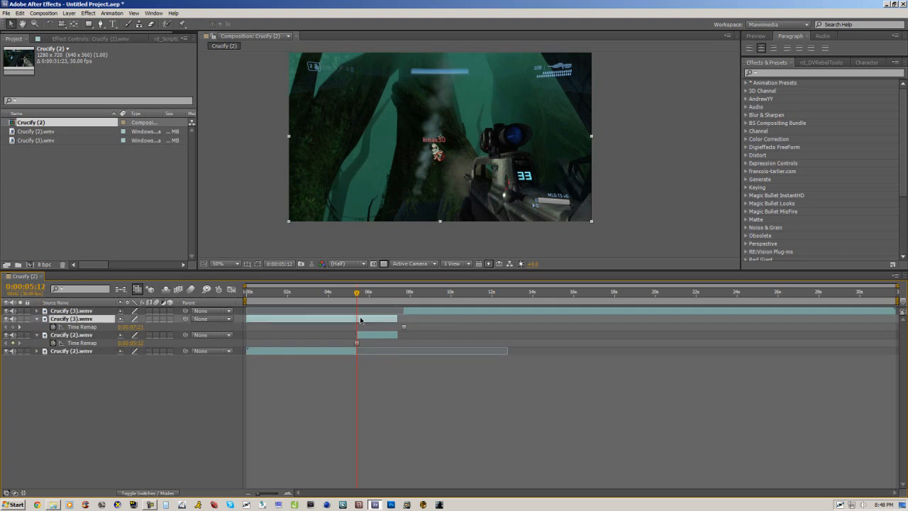
key("ctrl+shift+d")
left_click(353, 327)
key("Delete")
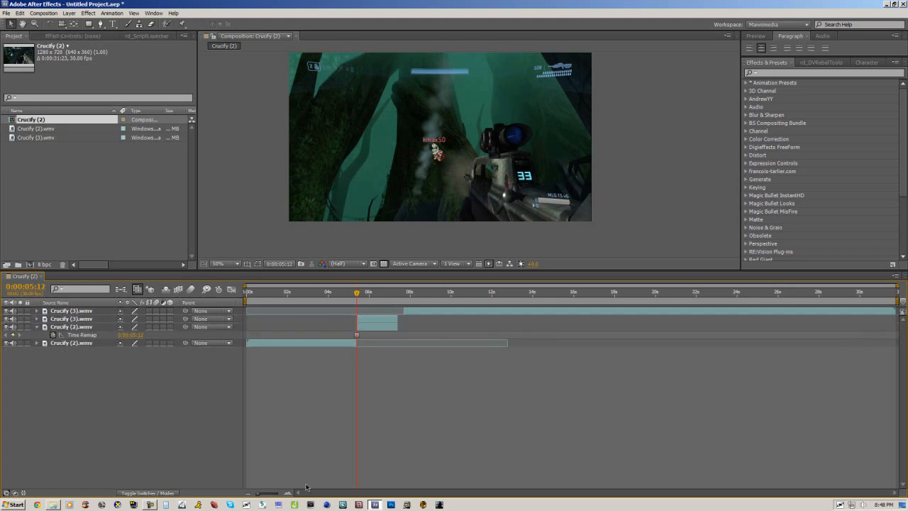
Shift the unfrozen Crucify (3).wmv layer earlier so it starts right where the two frozen layers end.
left_click(288, 492)
left_click(289, 492)
left_click(250, 494)
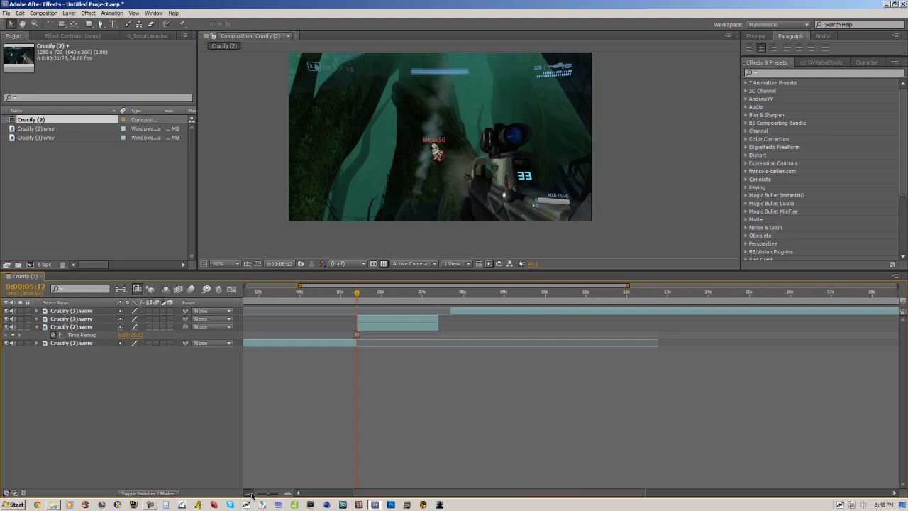
left_click(250, 494)
left_click(400, 303)
left_click_drag(414, 312, 407, 314)
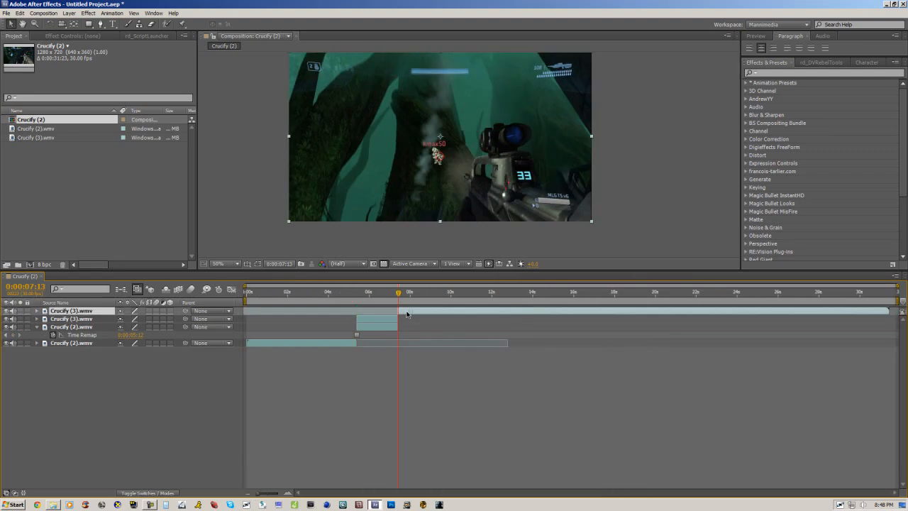
left_click(288, 493)
left_click(288, 493)
left_click(288, 493)
left_click(375, 380)
Place the current time at 0:00:05:25, shortly after the start of the frozen layers.
left_click_drag(366, 305, 315, 303)
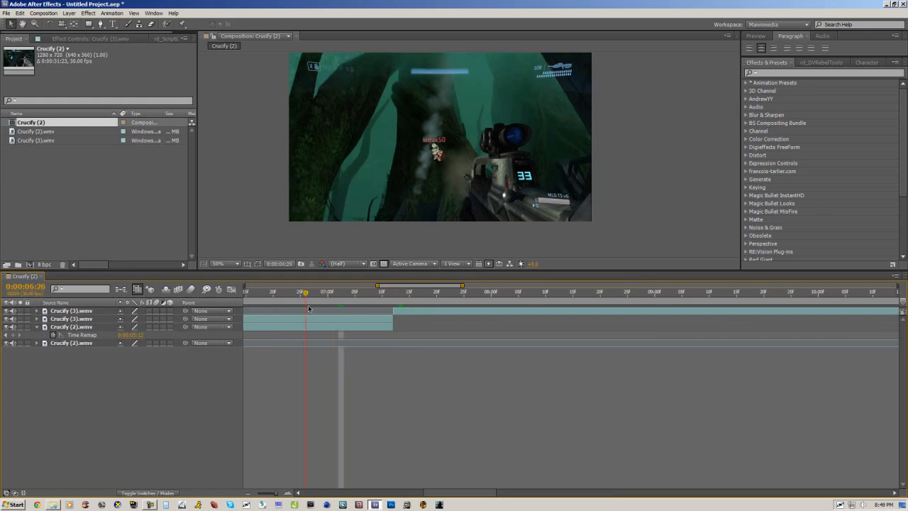
left_click(247, 493)
left_click(247, 492)
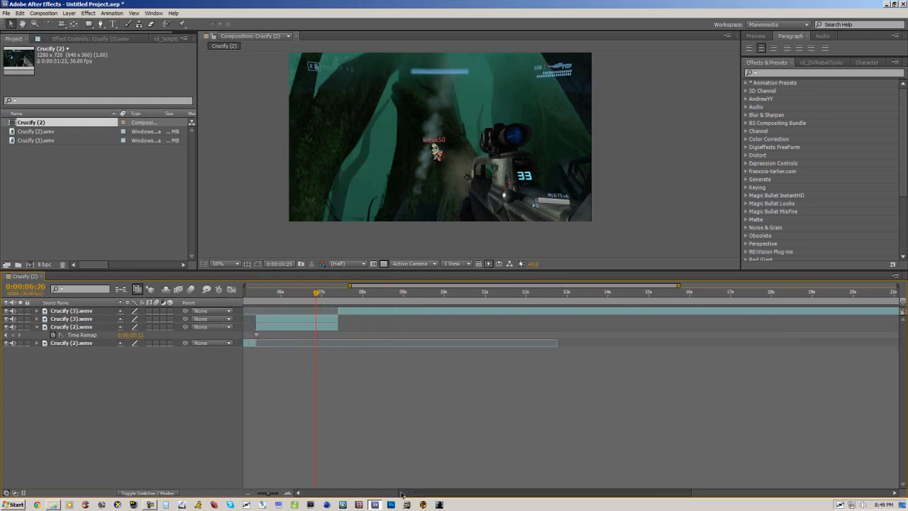
left_click_drag(426, 492, 332, 493)
left_click_drag(488, 300, 469, 319)
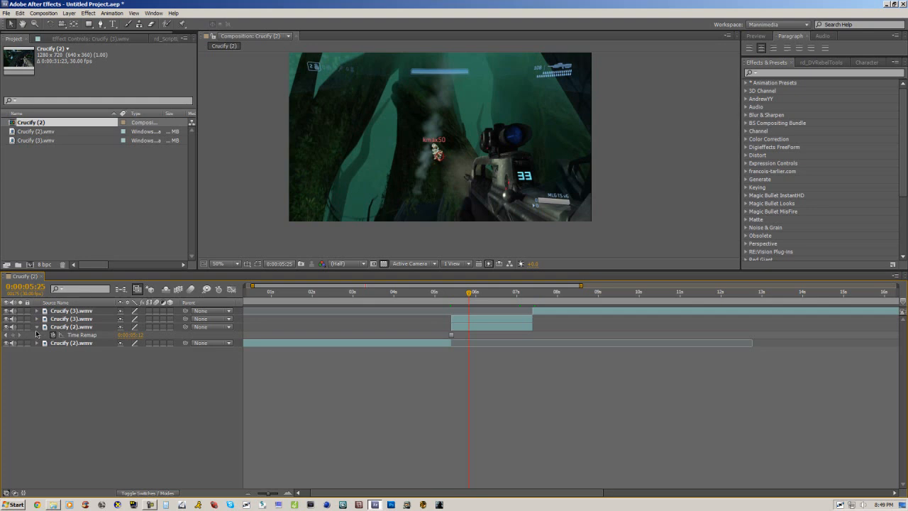
Trace the battle rifle in the frozen Crucify (3).wmv layer with a closed Pen tool mask.
left_click(37, 327)
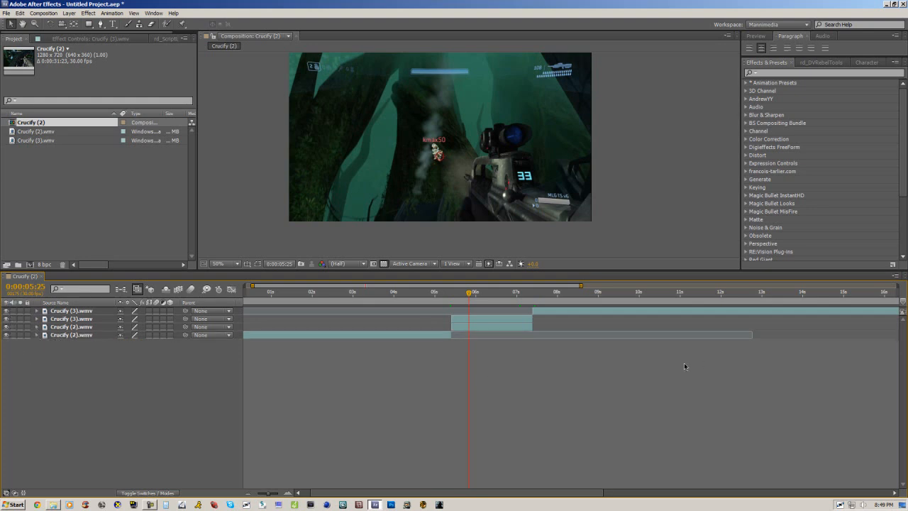
left_click(486, 320)
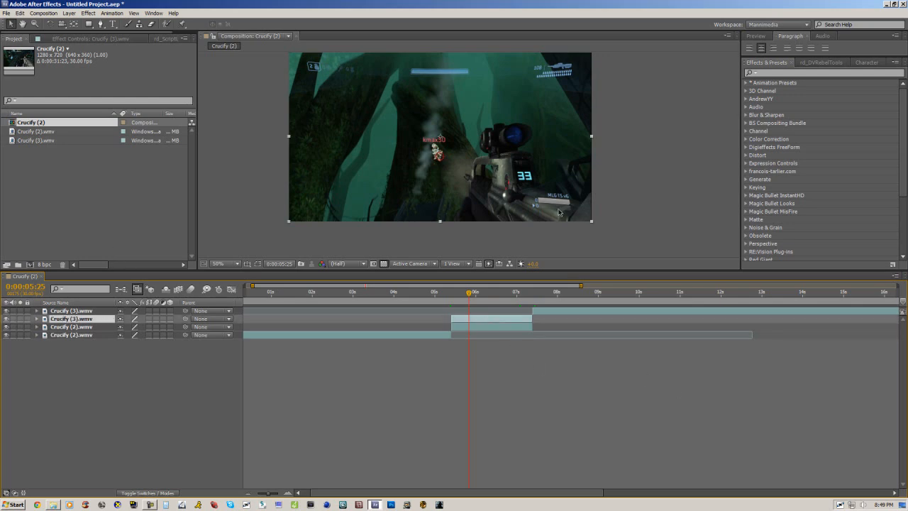
scroll(524, 159, "up", 2)
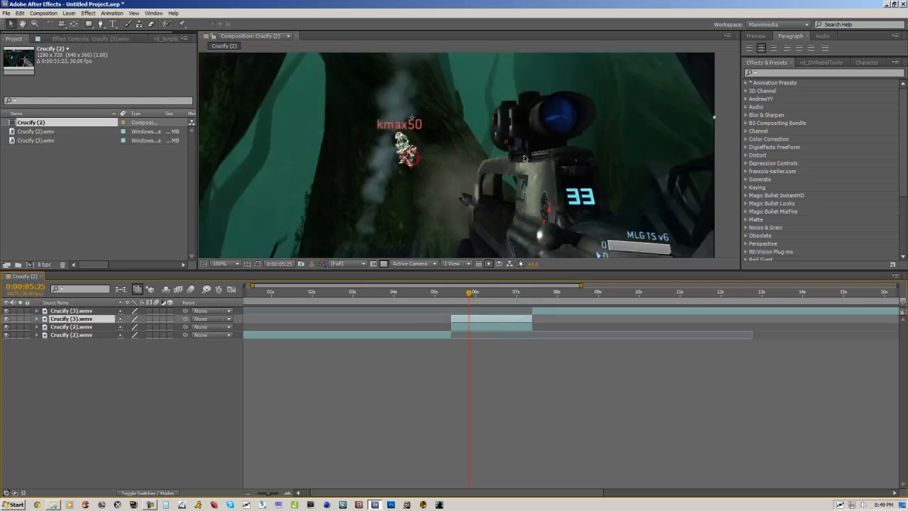
key("g")
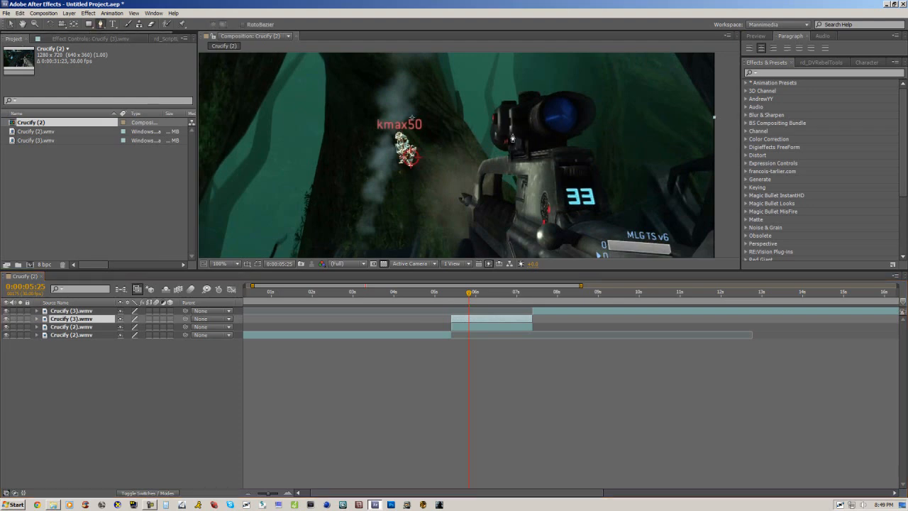
scroll(512, 137, "up", 2)
left_click_drag(544, 172, 538, 187)
scroll(528, 181, "up", 2)
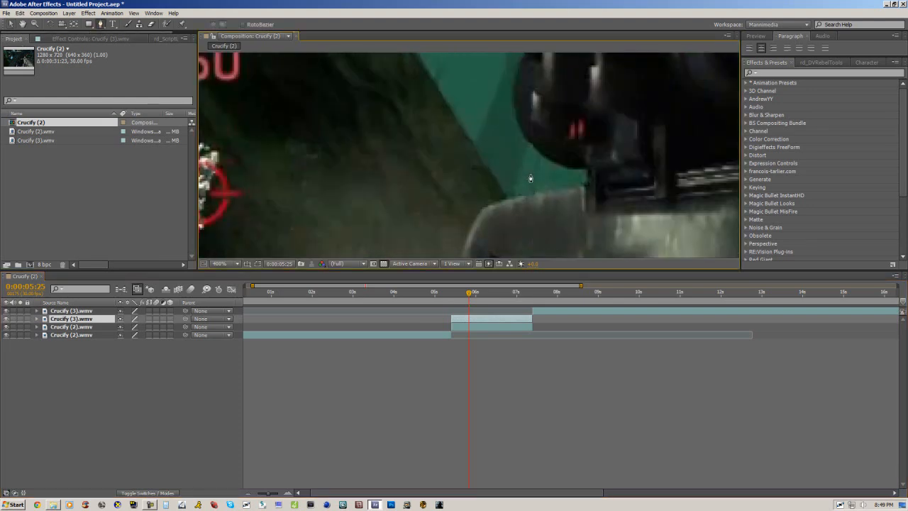
left_click(563, 183)
left_click(562, 201)
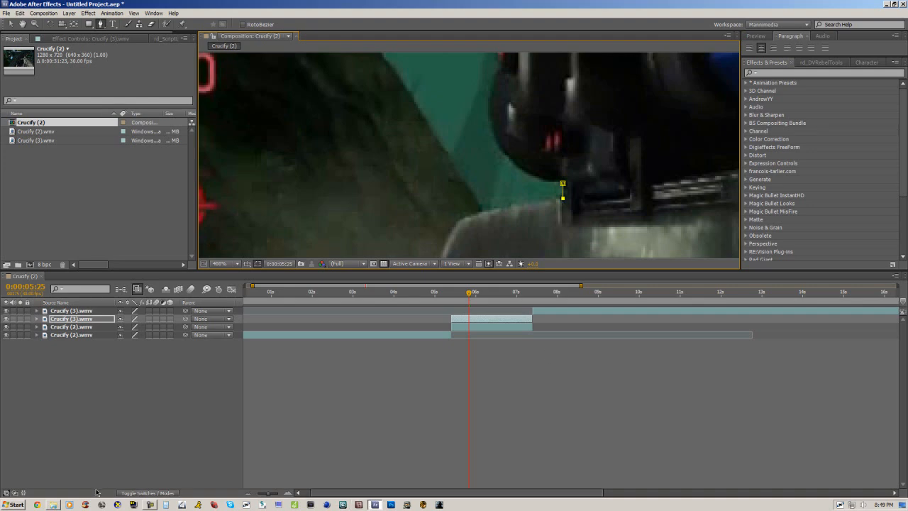
left_click(152, 505)
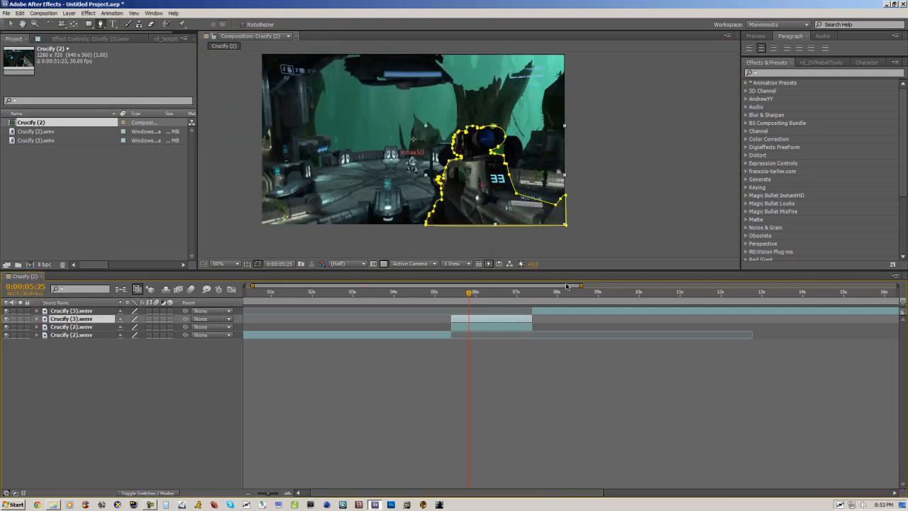
With the masked Crucify (3).wmv layer hidden, mask the sniper rifle in the frozen Crucify (2).wmv layer, and show both layers together.
left_click_drag(493, 191, 525, 201)
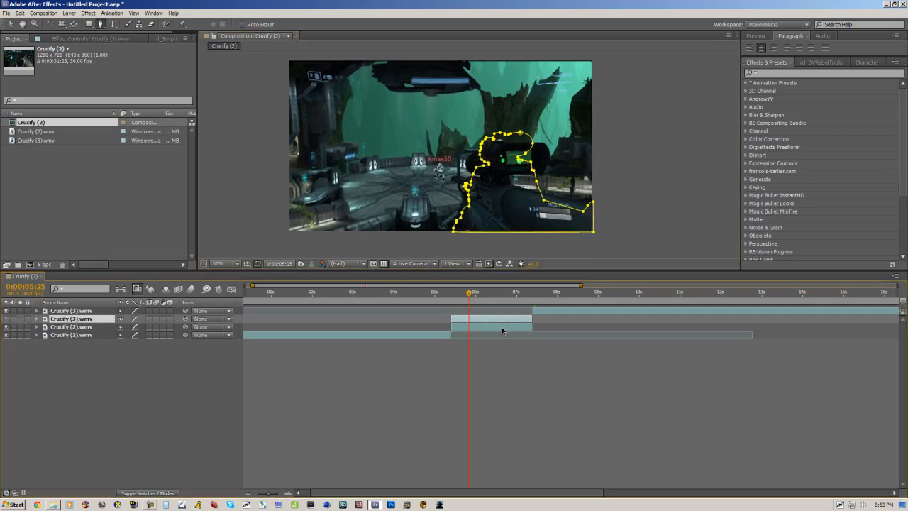
left_click(502, 330)
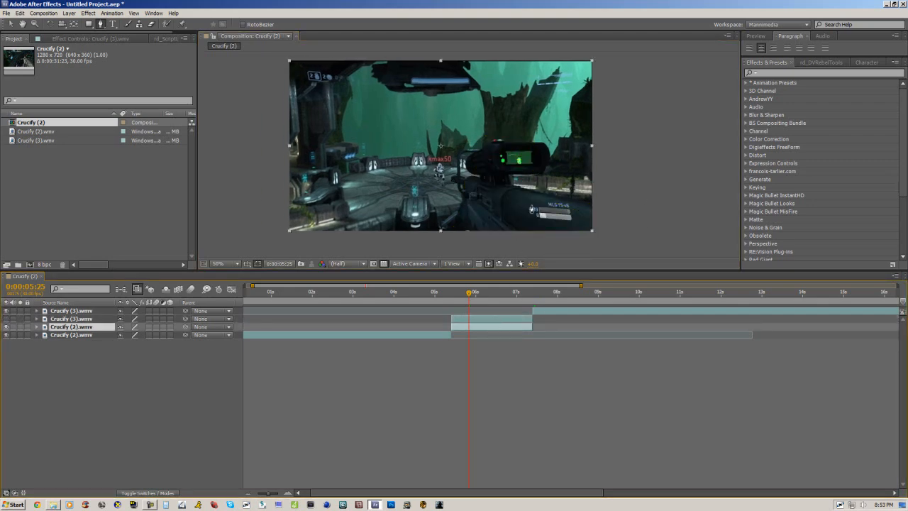
key("period")
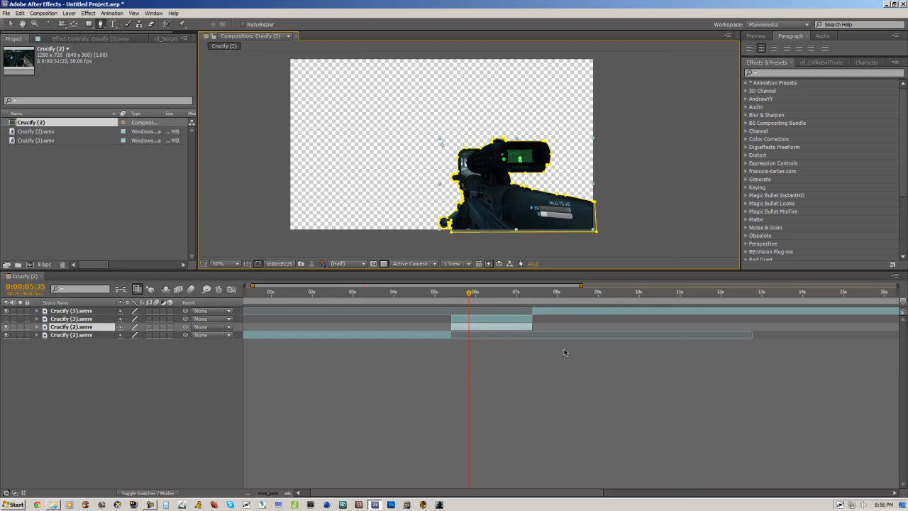
left_click(6, 318)
left_click(525, 387)
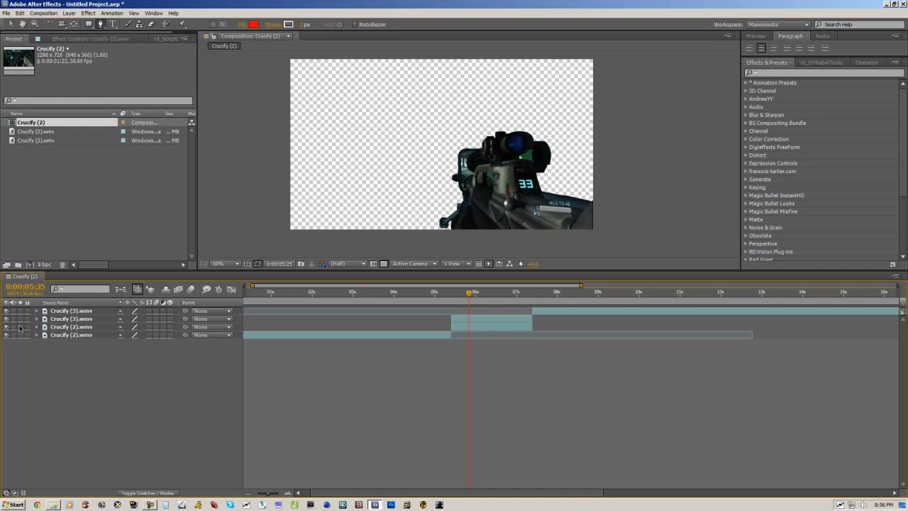
Select both frozen layers and reveal their masks in the timeline.
left_click(81, 320)
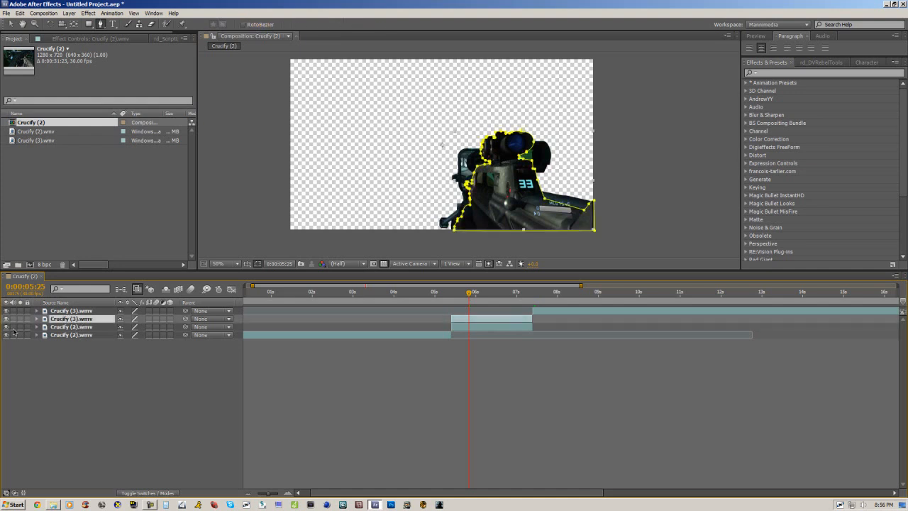
left_click(73, 327)
left_click(73, 321, "shift")
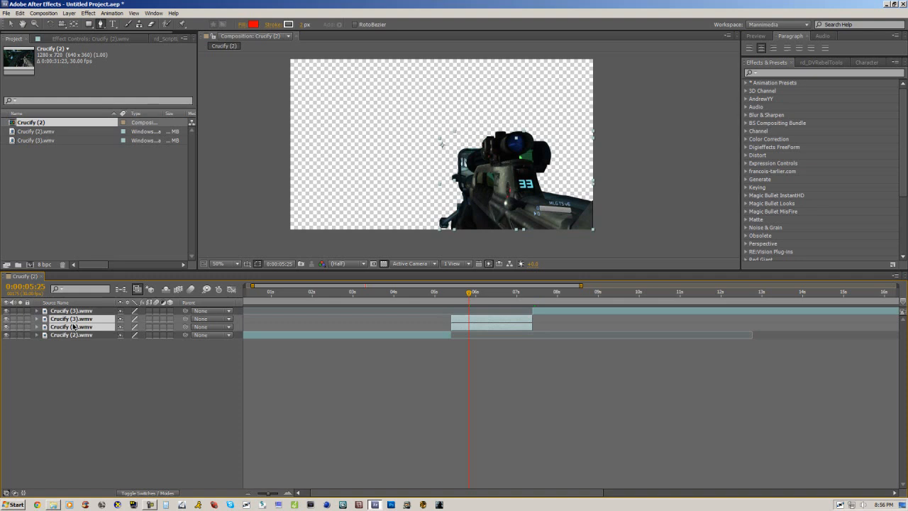
left_click(107, 385)
left_click(84, 327)
left_click(86, 319, "shift")
left_click(105, 351)
left_click(88, 327)
left_click(85, 320, "shift")
key("m")
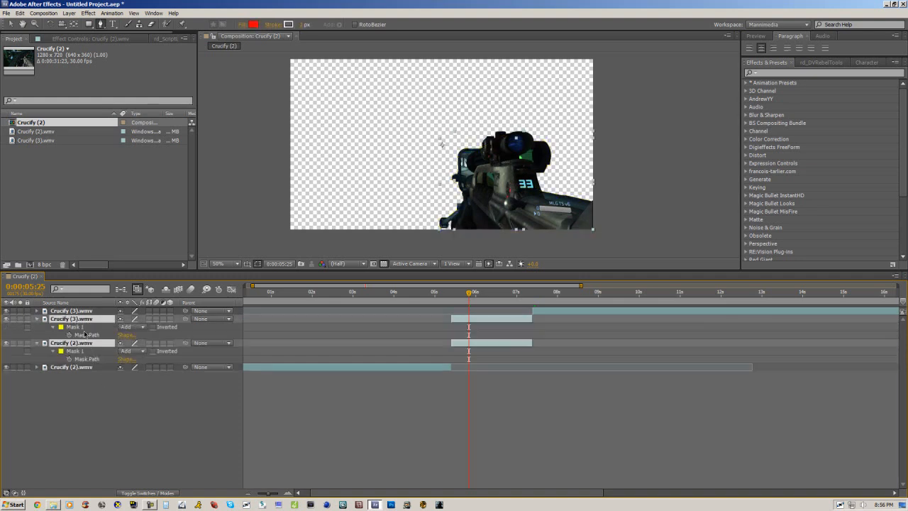
Rename the mask on the frozen Crucify (2).wmv layer sniper and the mask on the frozen Crucify (3).wmv layer br.
left_click(95, 396)
left_click(76, 351)
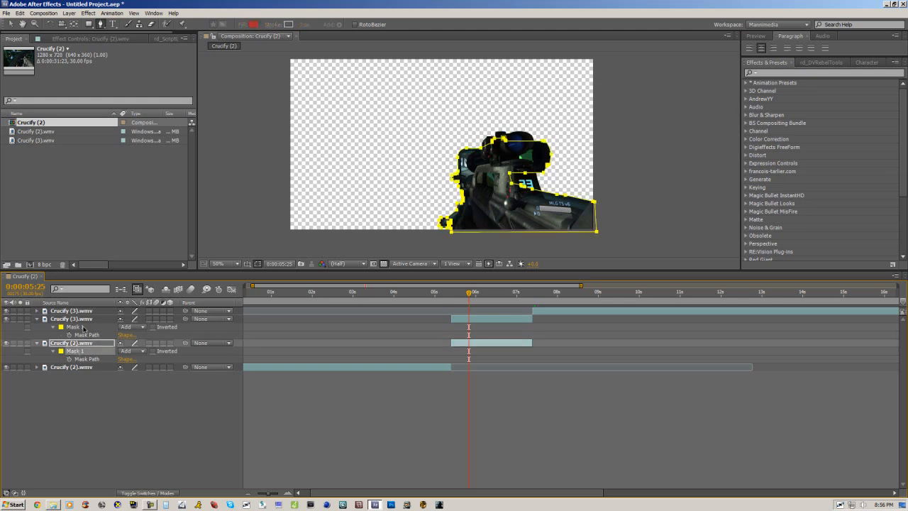
key("Return")
type("en")
left_click(74, 327)
key("Return")
Copy the sniper mask onto the frozen Crucify (3).wmv layer and the br mask onto the frozen Crucify (2).wmv layer.
left_click(71, 351)
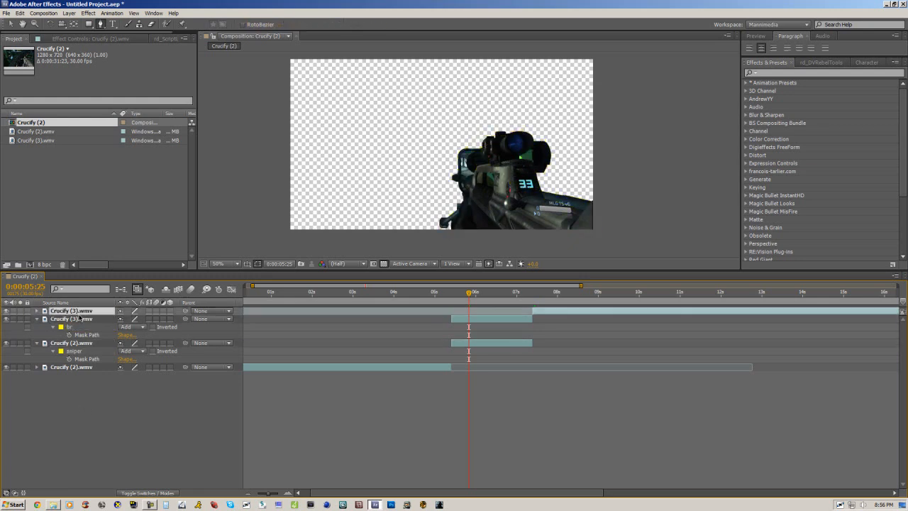
left_click(77, 320)
key("ctrl+v")
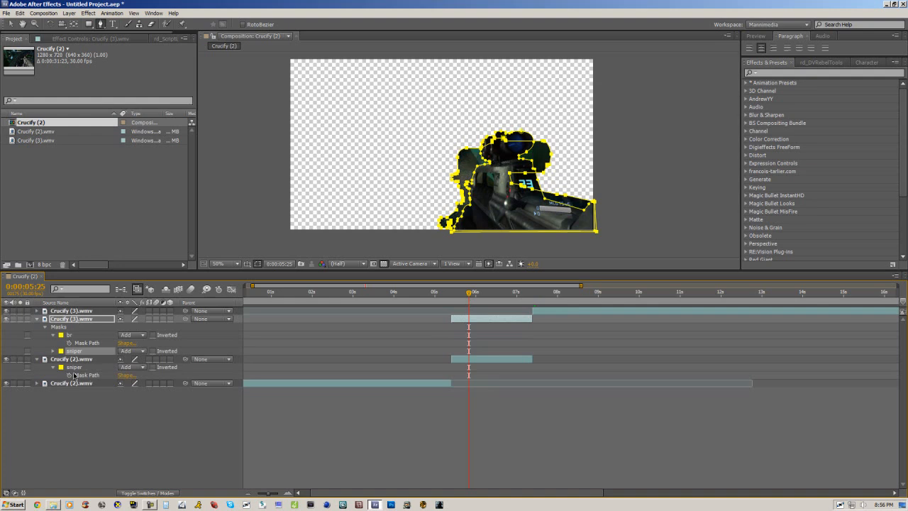
left_click(71, 337)
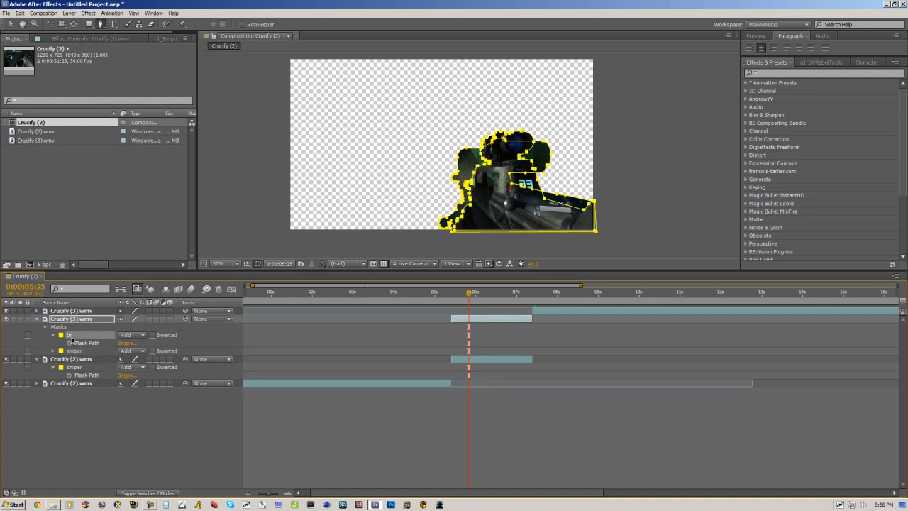
left_click(89, 359)
key("ctrl+v")
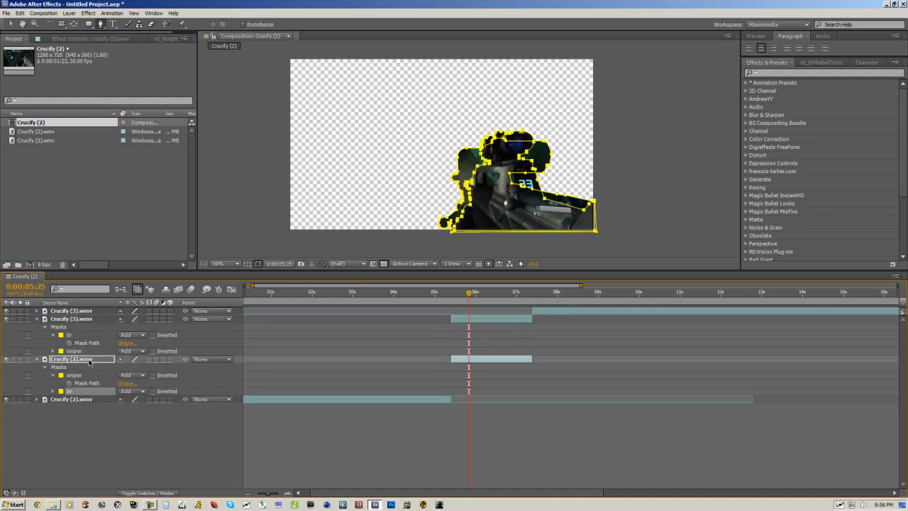
Hide the frozen Crucify (2).wmv layer and set the sniper mask's mode on the frozen Crucify (3).wmv layer to None.
left_click(149, 483)
left_click(36, 359)
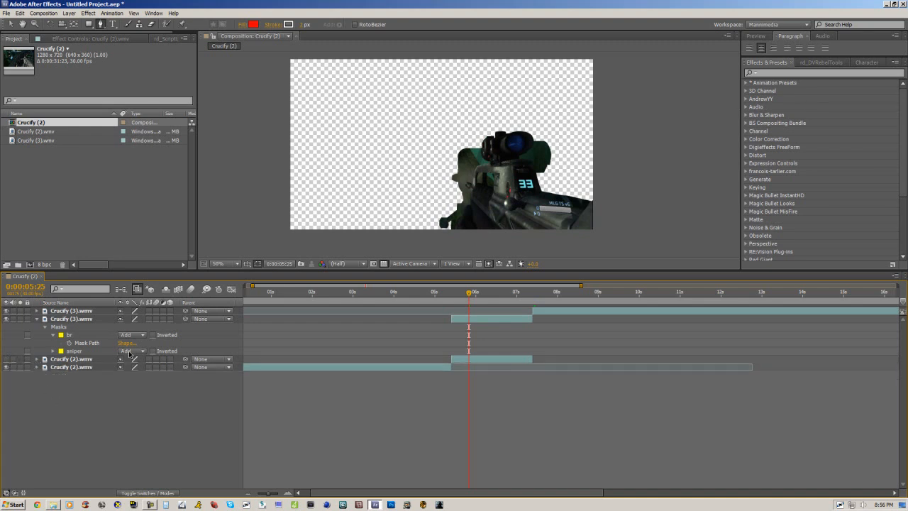
left_click(90, 352)
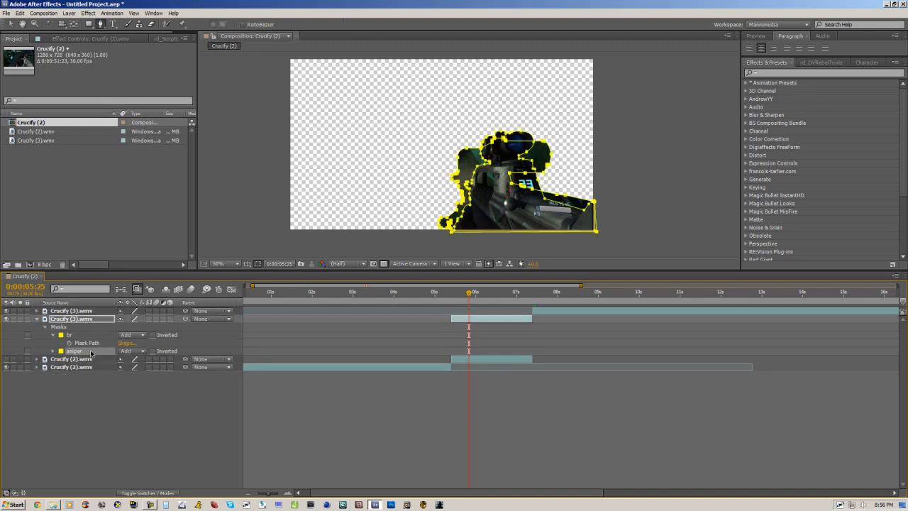
left_click(133, 353)
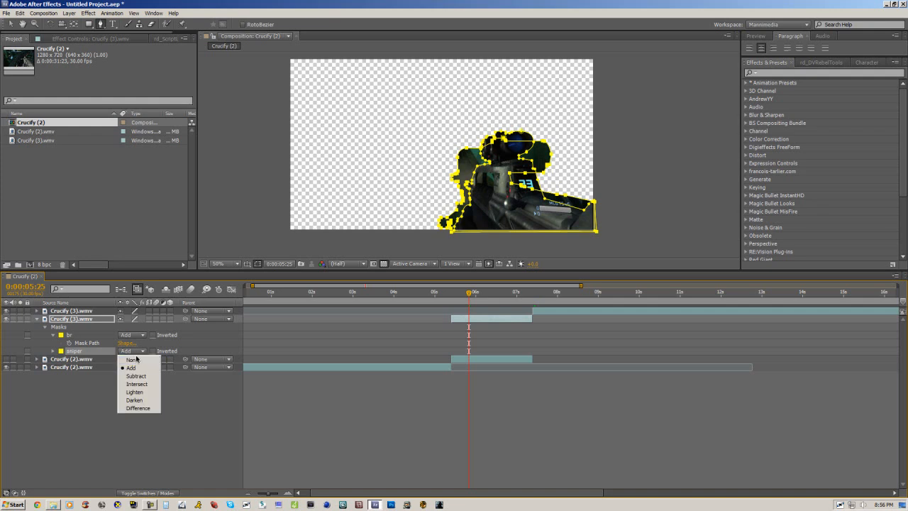
left_click(136, 361)
left_click(95, 393)
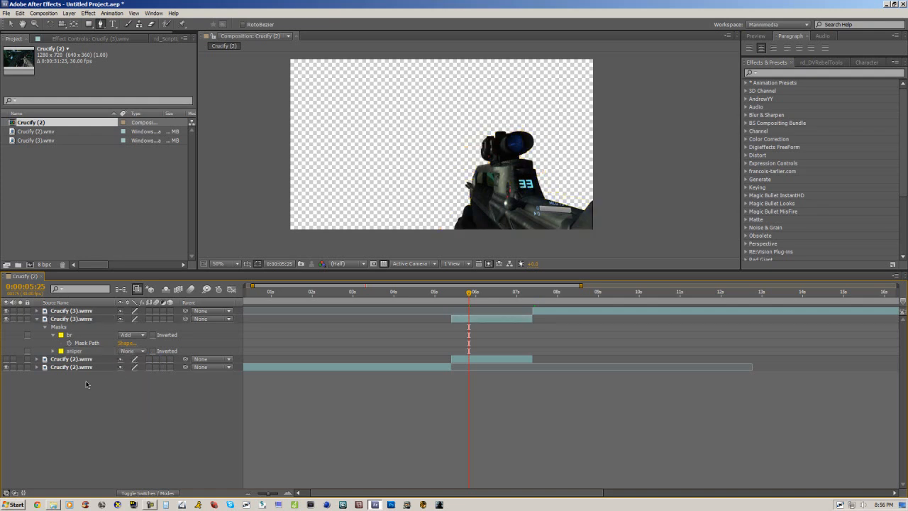
Show the frozen Crucify (2).wmv layer again, set its br mask's mode to None, and collapse both frozen layers.
left_click(63, 360)
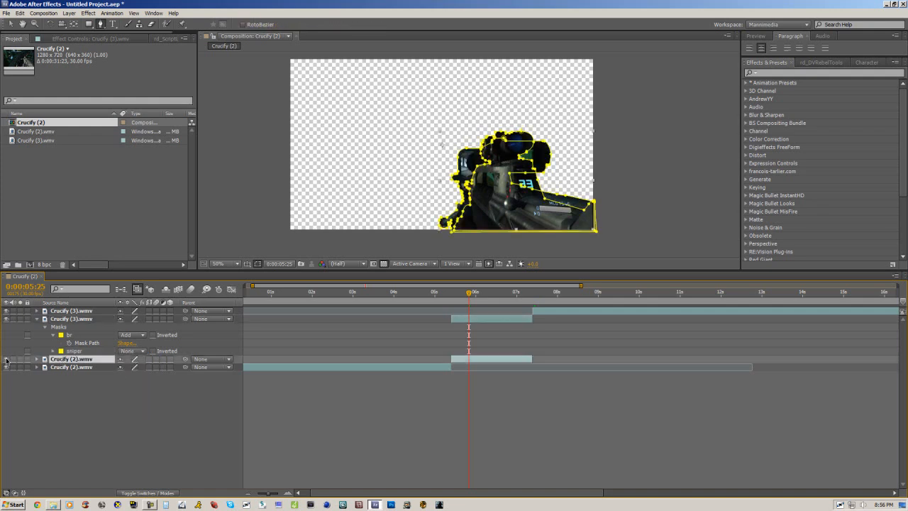
key("m")
left_click(141, 384)
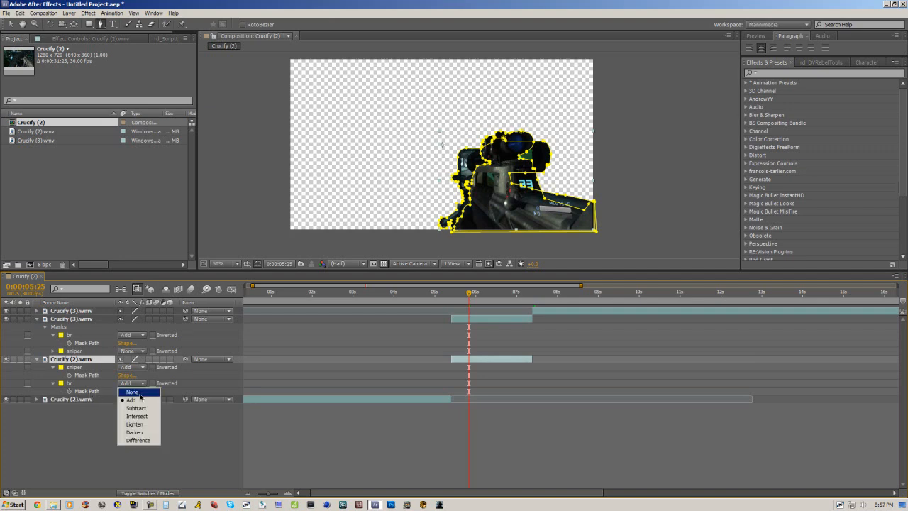
left_click(135, 392)
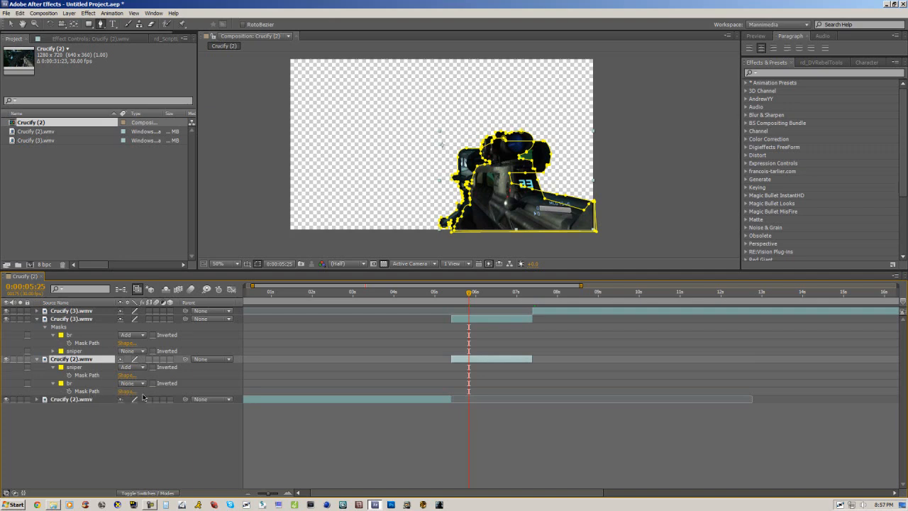
left_click(86, 468)
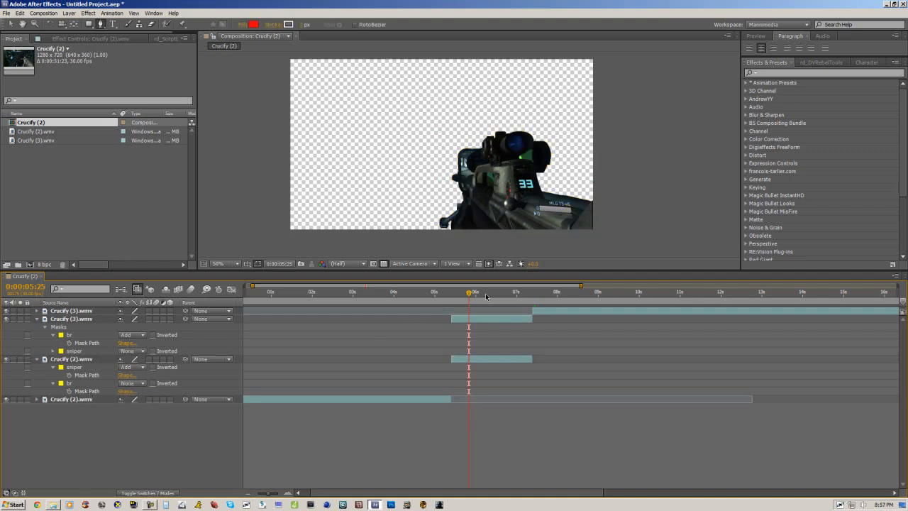
left_click(37, 359)
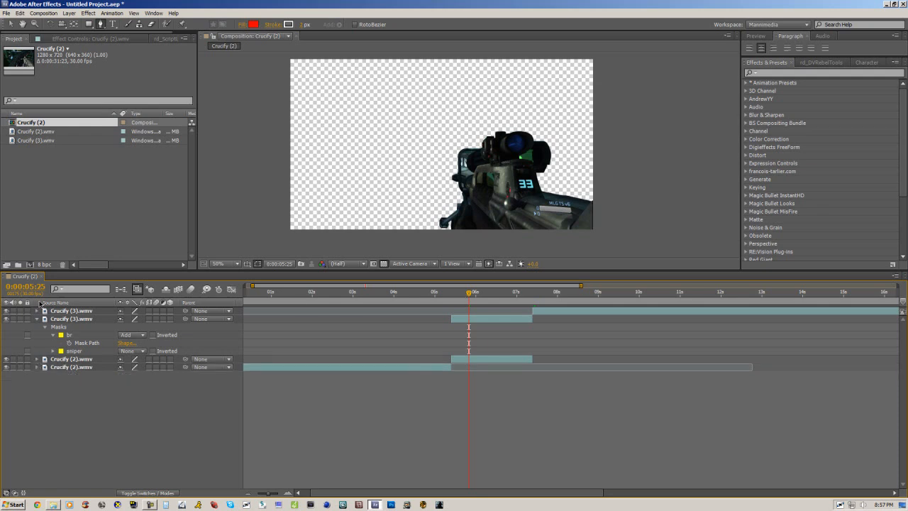
left_click(37, 319)
Pre-compose the frozen Crucify (3).wmv layer as Crucify (3).wmv Comp 1, leaving all attributes in Crucify (2).
left_click(72, 319)
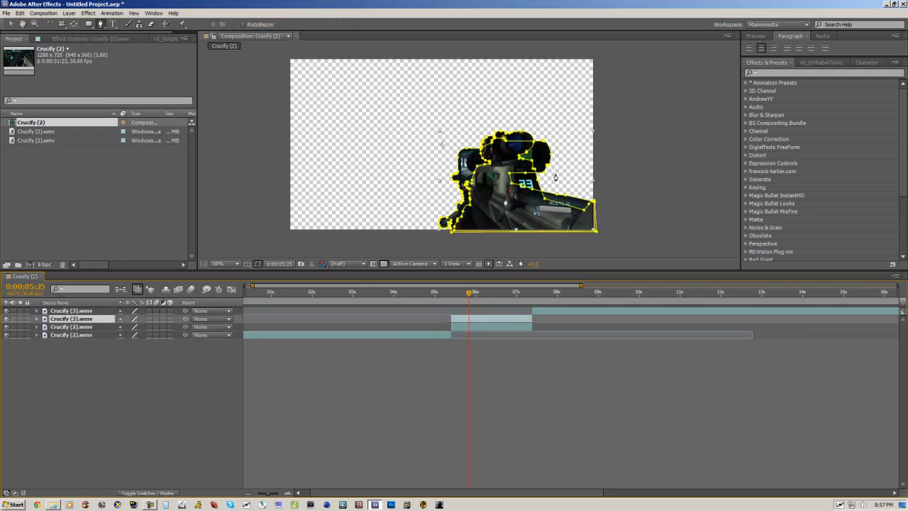
scroll(556, 175, "up", 1)
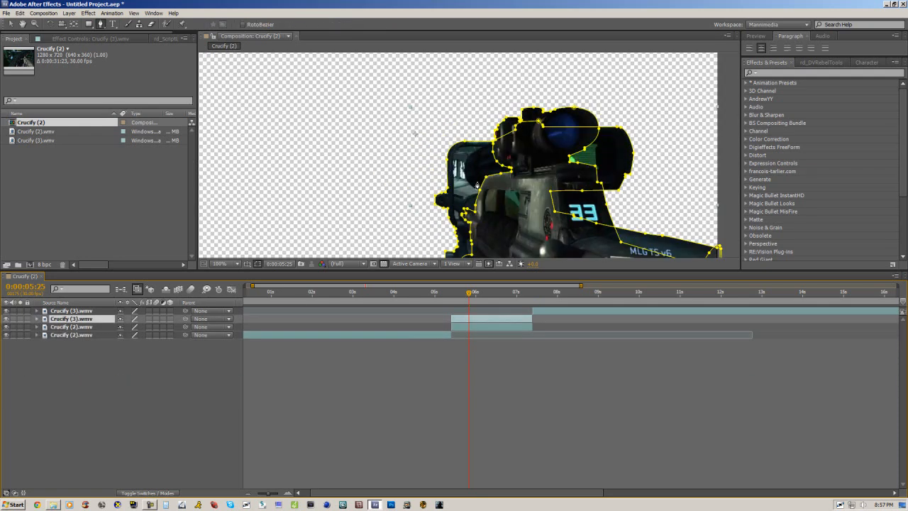
scroll(502, 205, "up", 2)
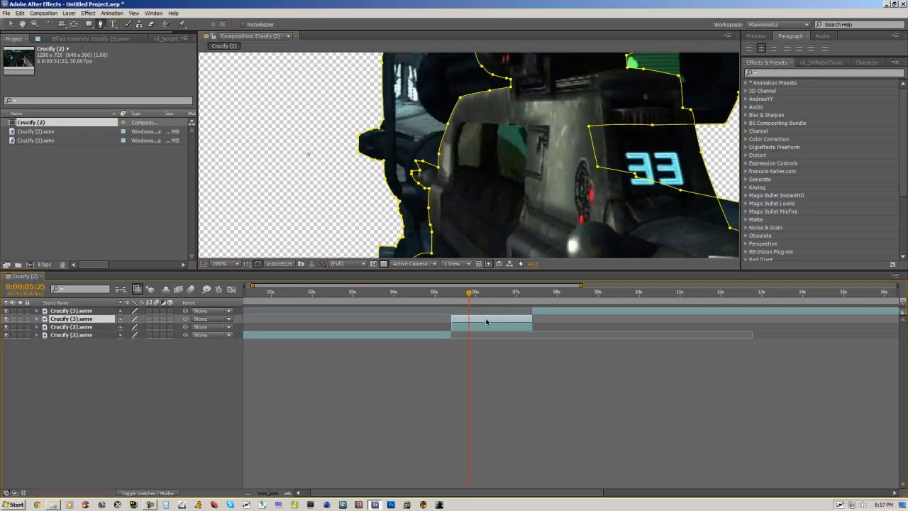
key("ctrl+shift+c")
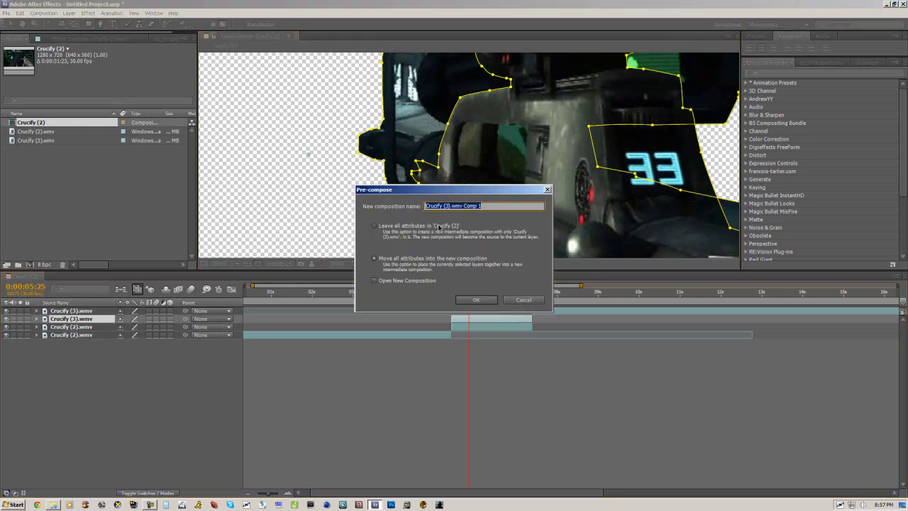
left_click(439, 227)
left_click_drag(491, 207, 397, 208)
key("Return")
Inspect the contents of the Crucify (3).wmv Comp 1 precomposition and return to the Crucify (2) composition.
double_click(491, 322)
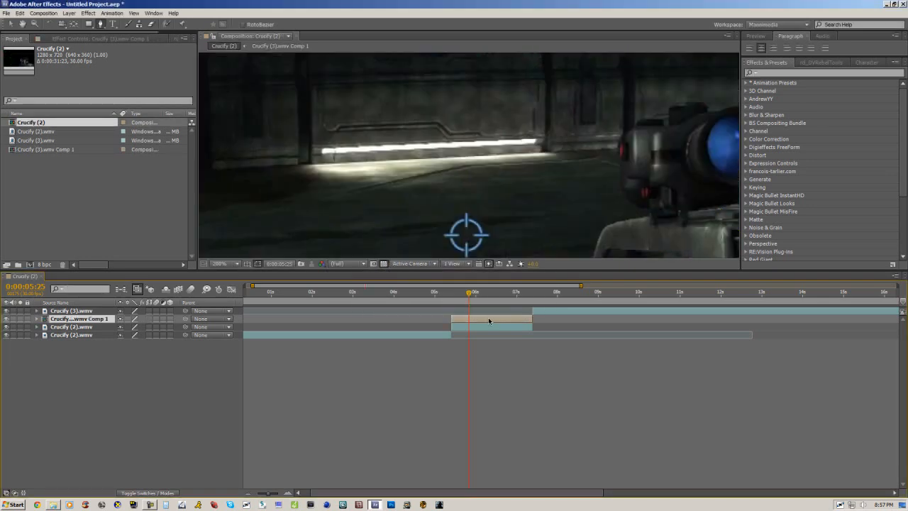
scroll(488, 208, "down", 4)
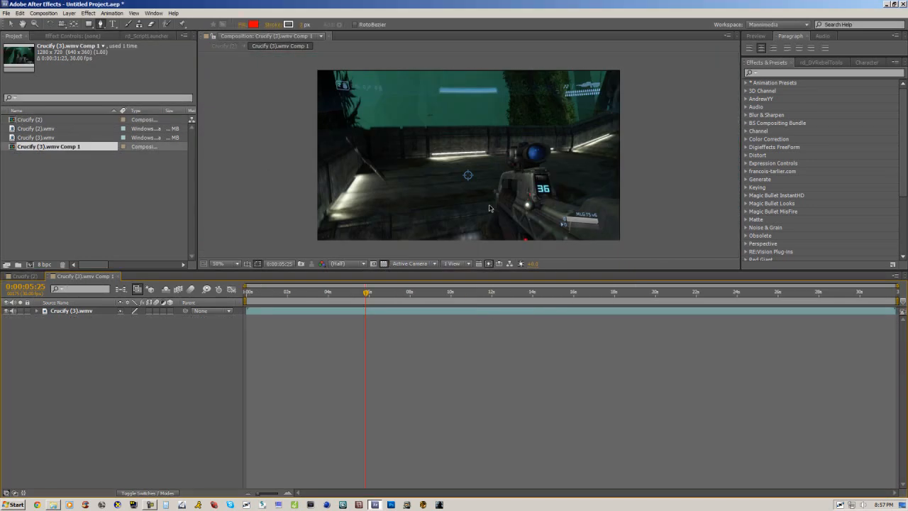
left_click(21, 276)
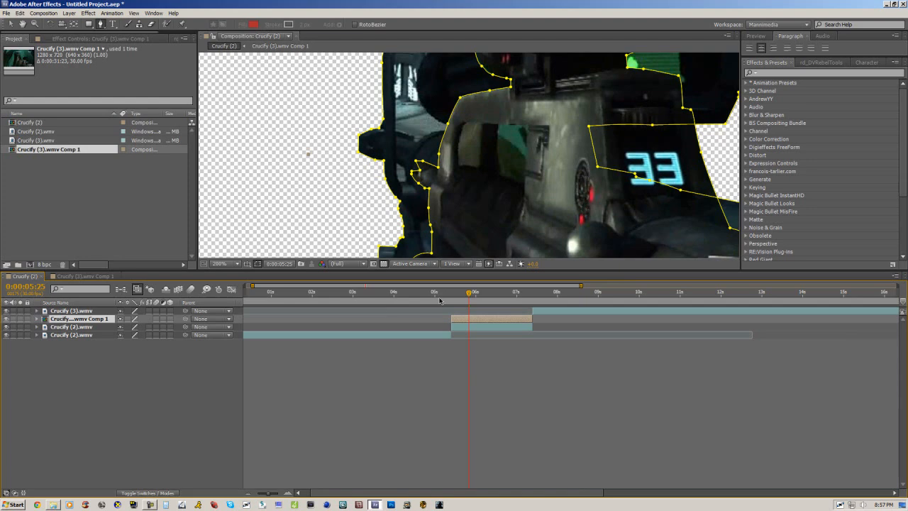
Move Crucify (2)'s current time to 0:00:05:12 and freeze the Crucify (3).wmv layer at 0:00:07:21 inside Crucify (3).wmv Comp 1.
left_click_drag(468, 292, 452, 305)
left_click(92, 278)
right_click(417, 311)
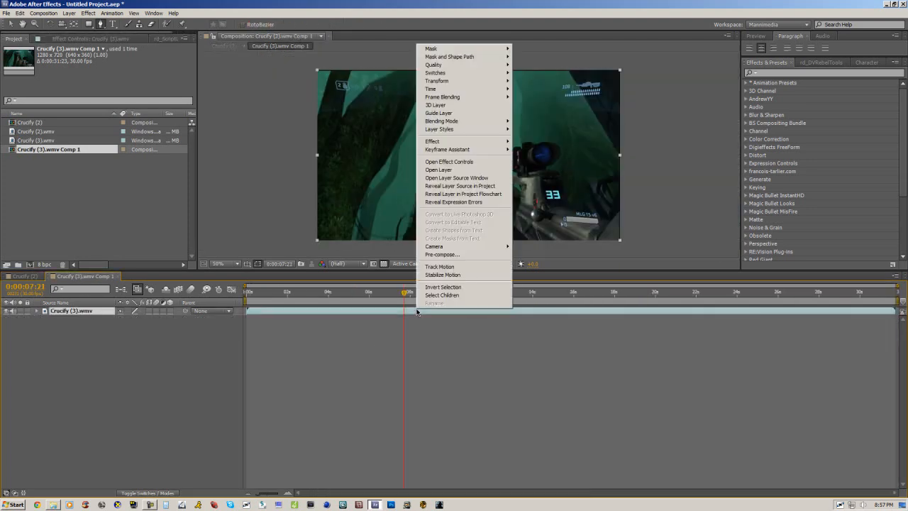
mouse_move(454, 90)
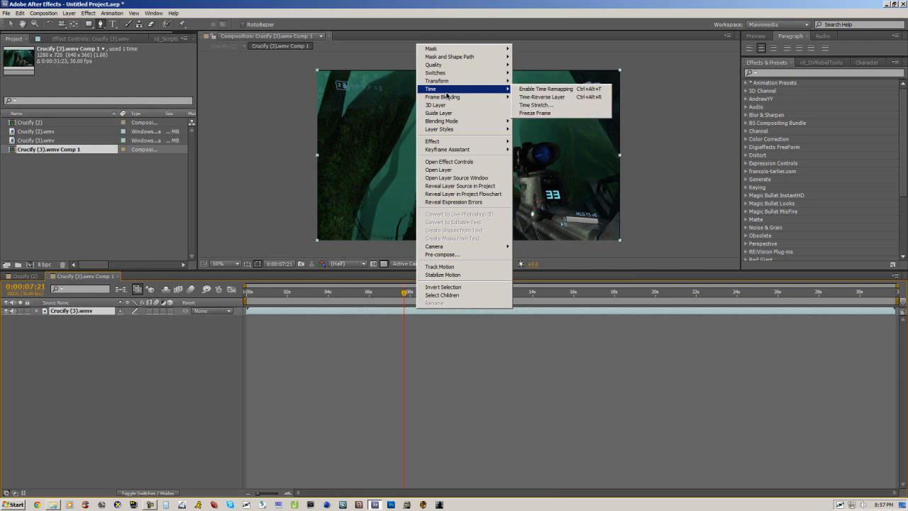
left_click(541, 114)
Draw a closed mask around the narrow front opening beneath the rifle's carry handle on the frozen Crucify (3).wmv layer.
scroll(529, 195, "up", 2)
left_click_drag(537, 212, 421, 76)
scroll(497, 136, "up", 1)
left_click_drag(551, 158, 419, 166)
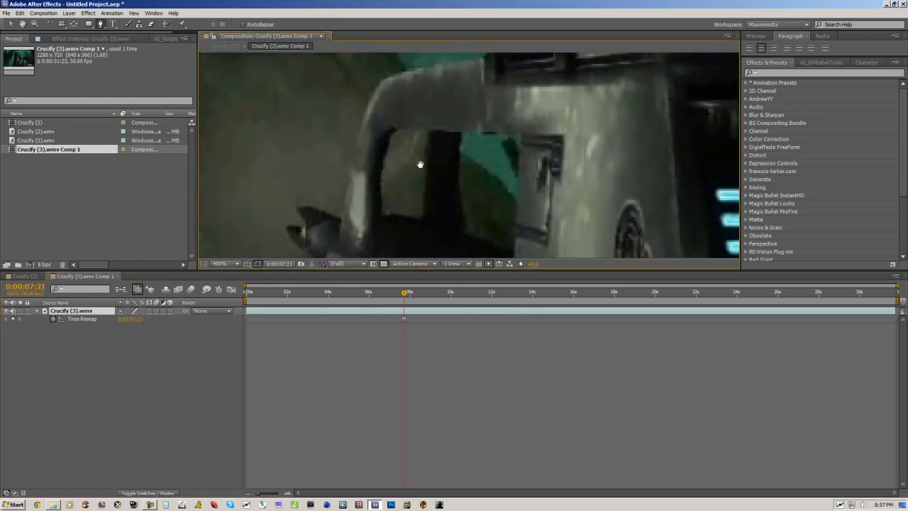
left_click(24, 276)
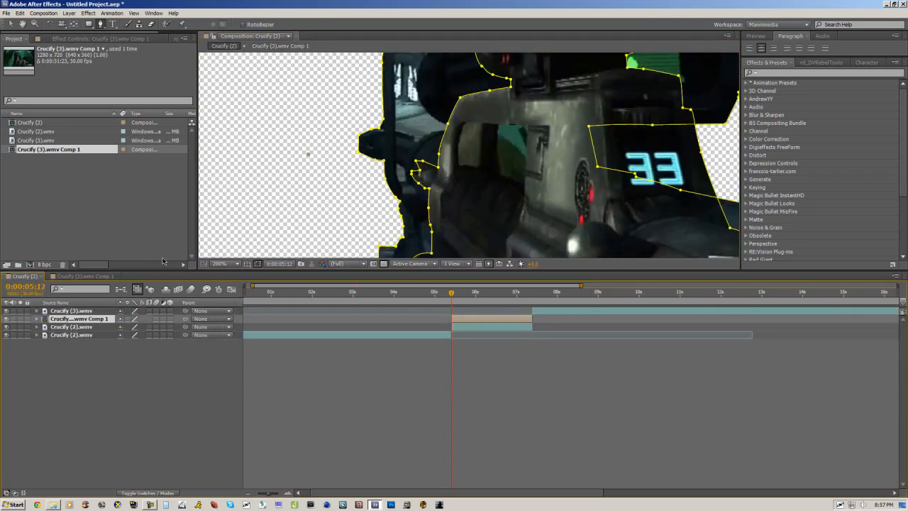
left_click(92, 279)
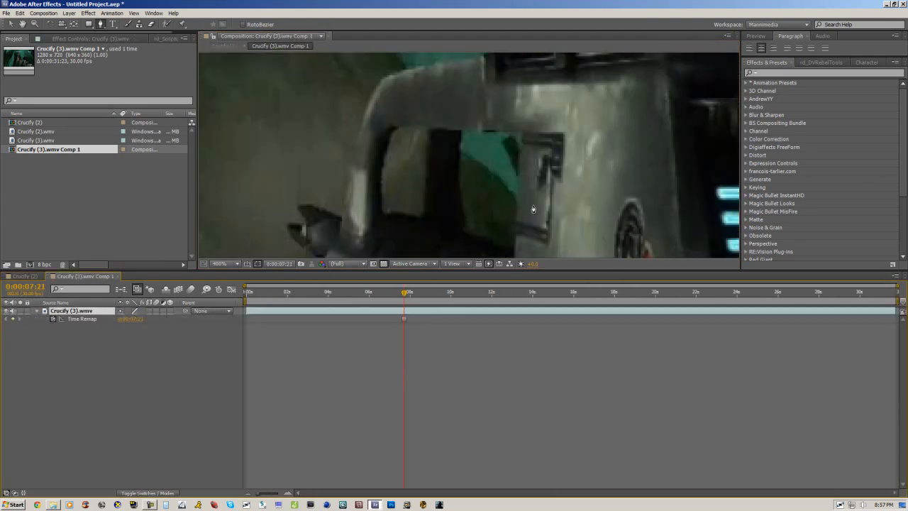
left_click(426, 133)
left_click(422, 217)
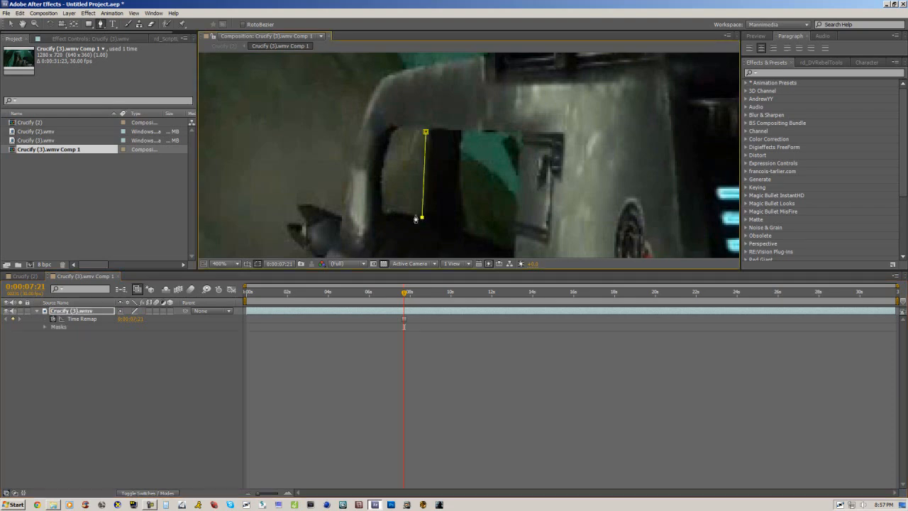
left_click_drag(406, 214, 399, 213)
left_click(385, 213)
left_click_drag(383, 168, 386, 158)
left_click(394, 131)
left_click(424, 132)
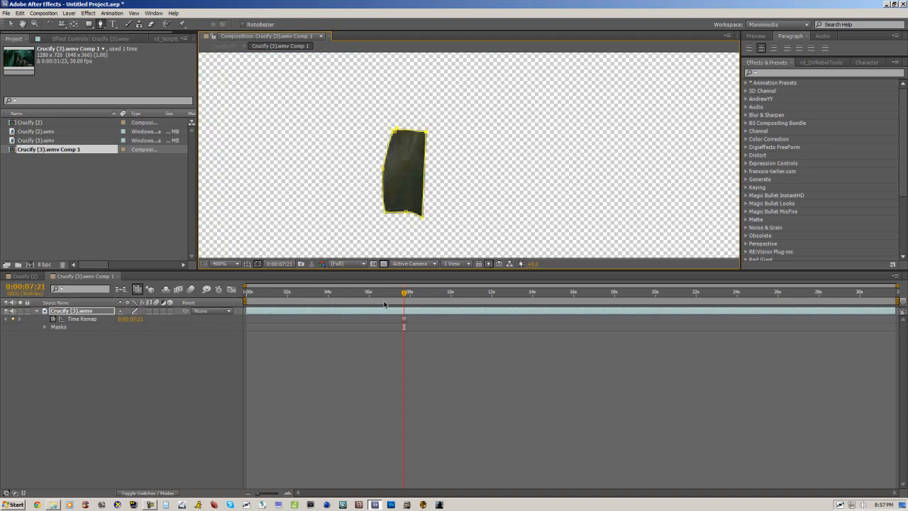
Set the front opening's mask mode to Subtract.
key("m")
left_click(142, 319)
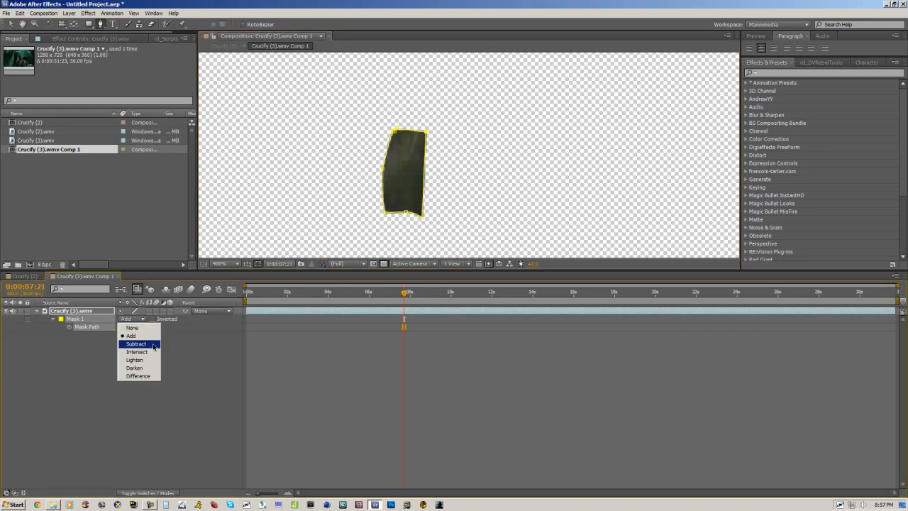
left_click(154, 346)
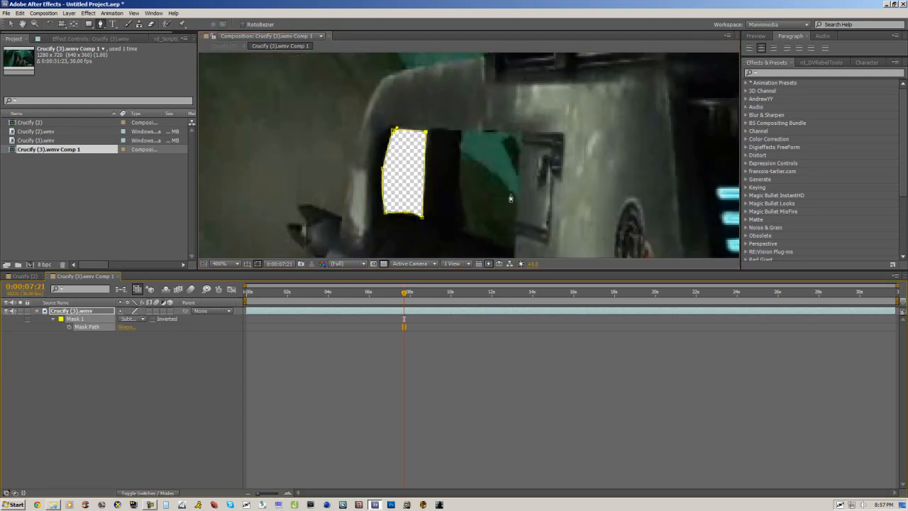
Draw a second mask around the wider green opening beneath the carry handle and set its mode to Subtract.
left_click(461, 131)
left_click(460, 171)
left_click(461, 186)
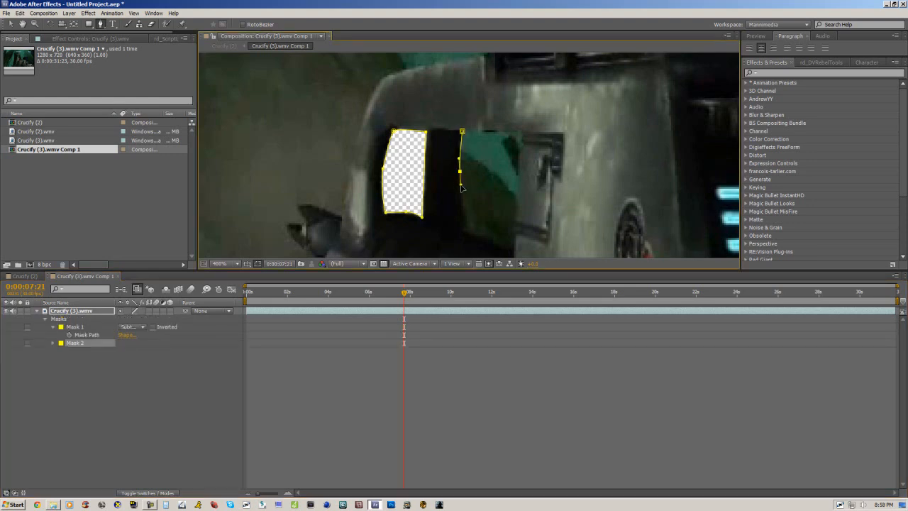
left_click(465, 229)
left_click(514, 252)
left_click(150, 504)
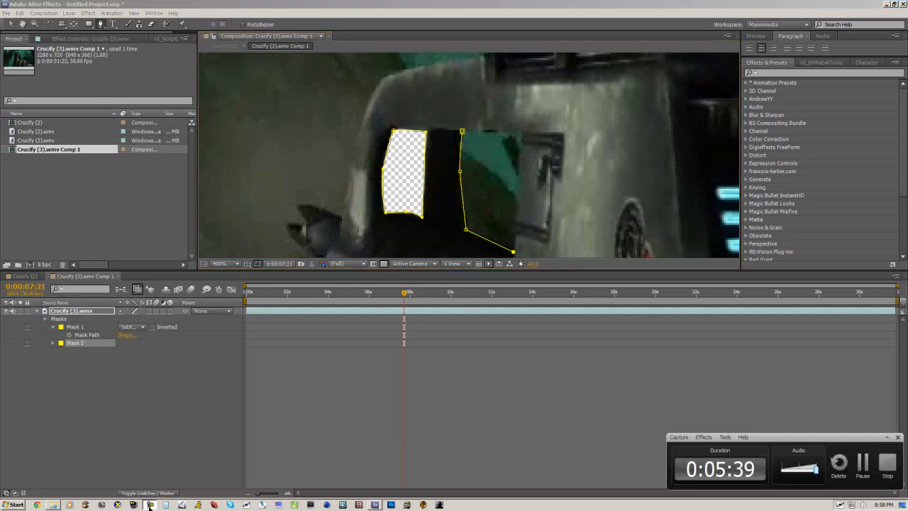
left_click(149, 504)
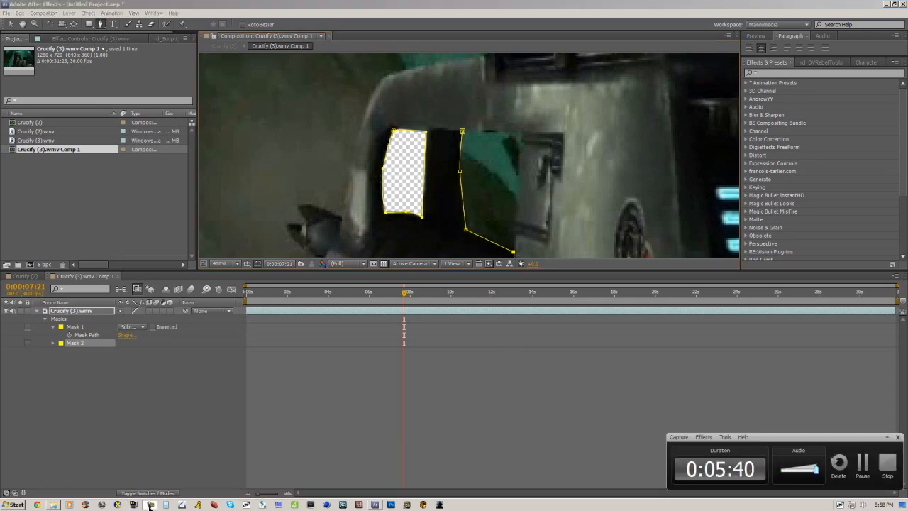
left_click(523, 135)
left_click(462, 132)
left_click(141, 343)
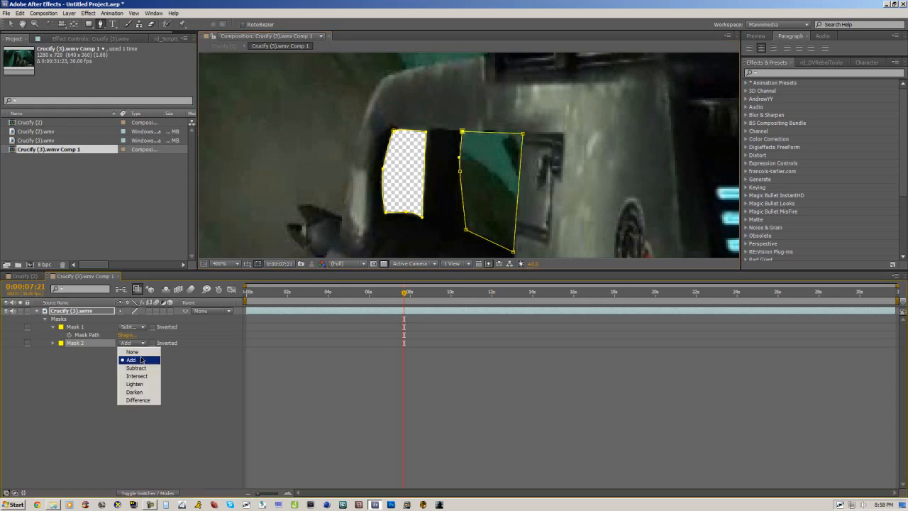
left_click(142, 368)
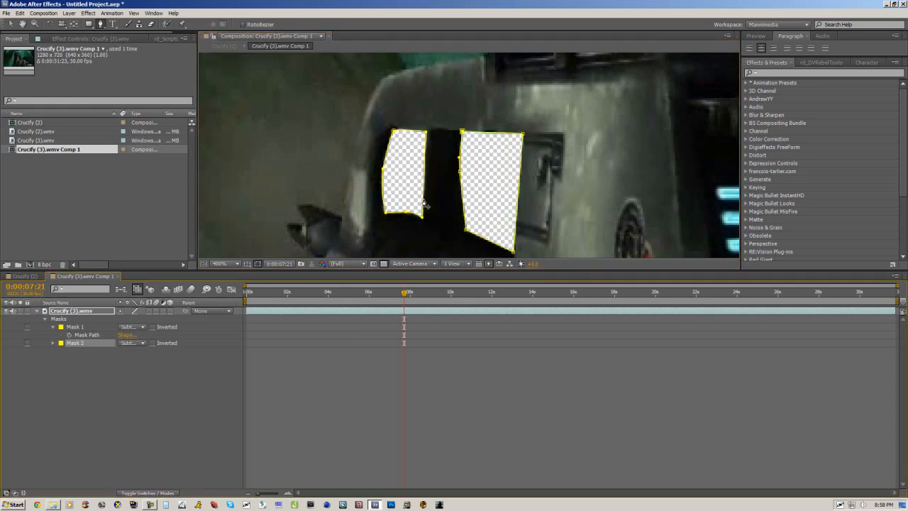
Return to the Crucify (2) composition and hide the Crucify (3).wmv Comp 1 layer.
left_click(33, 277)
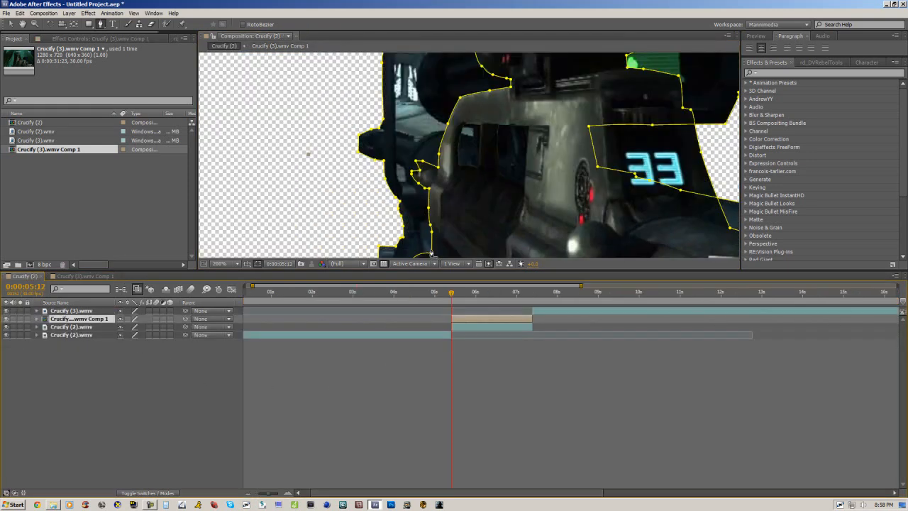
left_click(6, 327)
left_click(6, 326)
Pre-compose the frozen Crucify (2).wmv layer as Crucify (2).wmv Comp 1, leaving all attributes in Crucify (2).
left_click(97, 327)
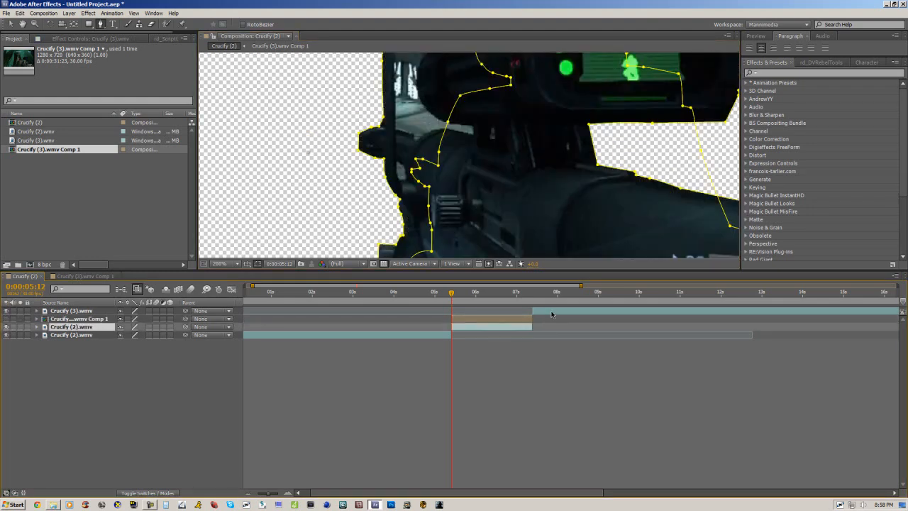
left_click(533, 295)
left_click(533, 296)
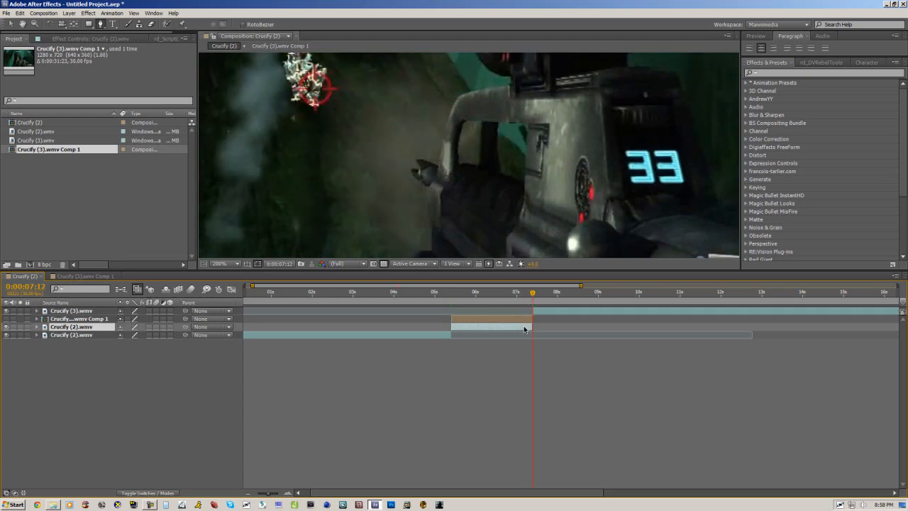
double_click(524, 329)
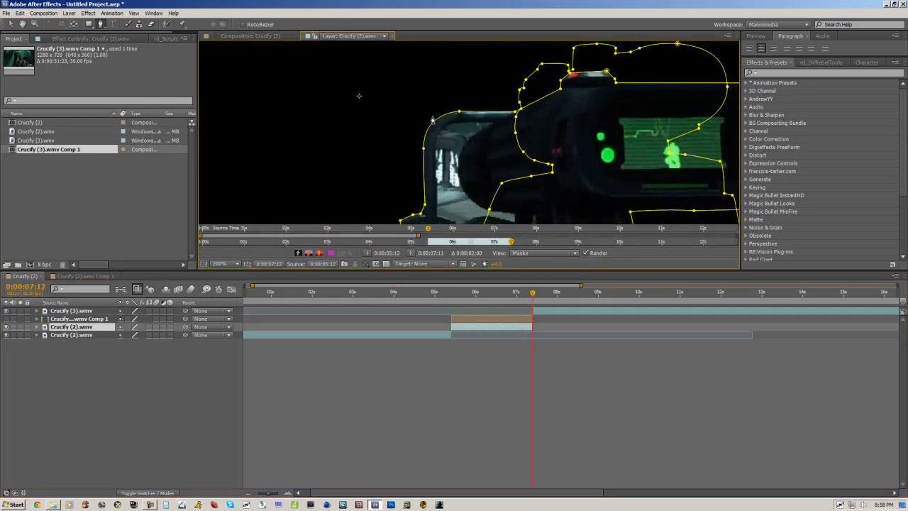
left_click(394, 36)
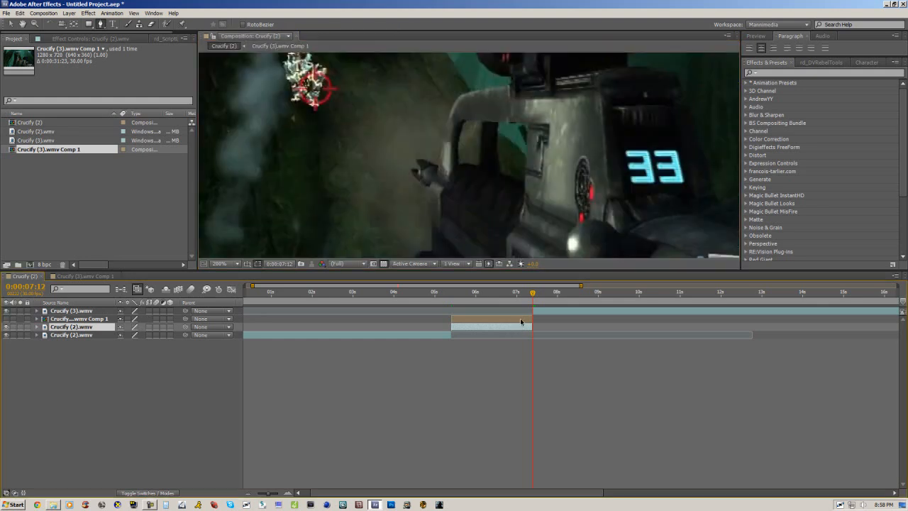
key("ctrl+shift+c")
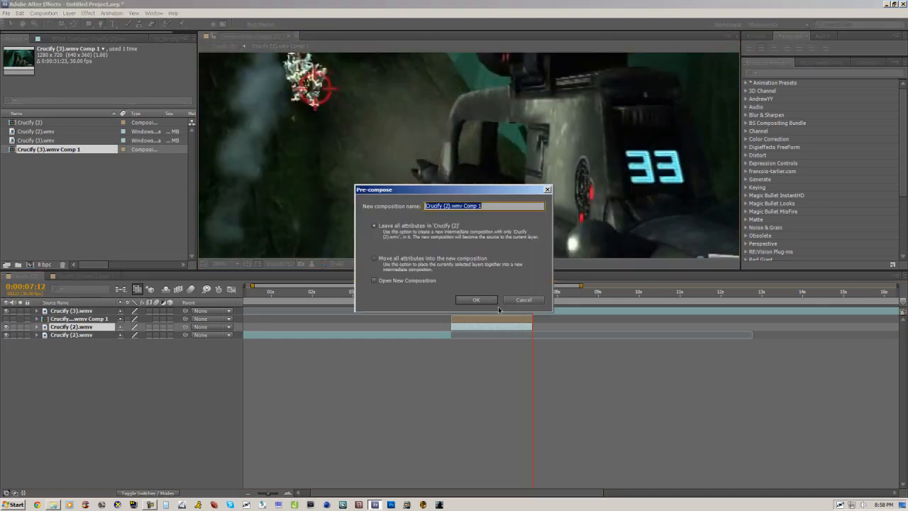
left_click(494, 302)
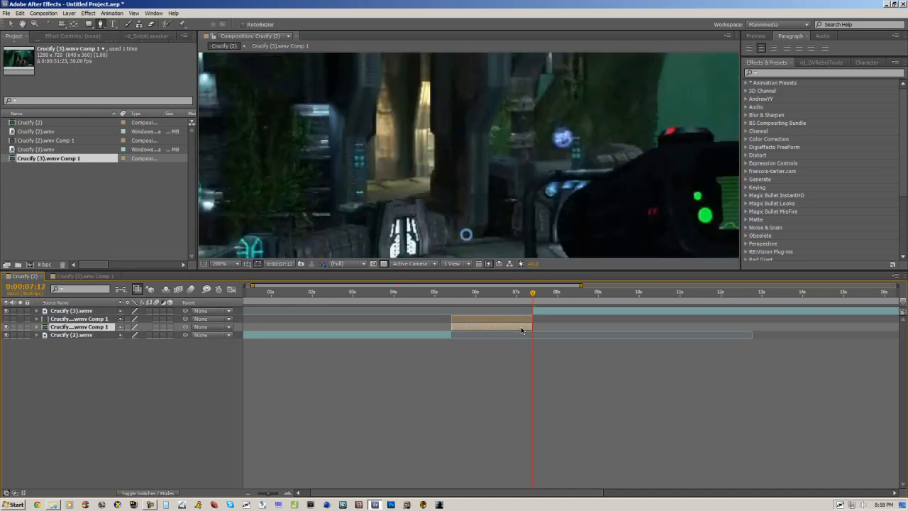
Inspect the contents of both precompositions and the layer timing around 0:00:07:12 in the Crucify (2) composition.
double_click(520, 327)
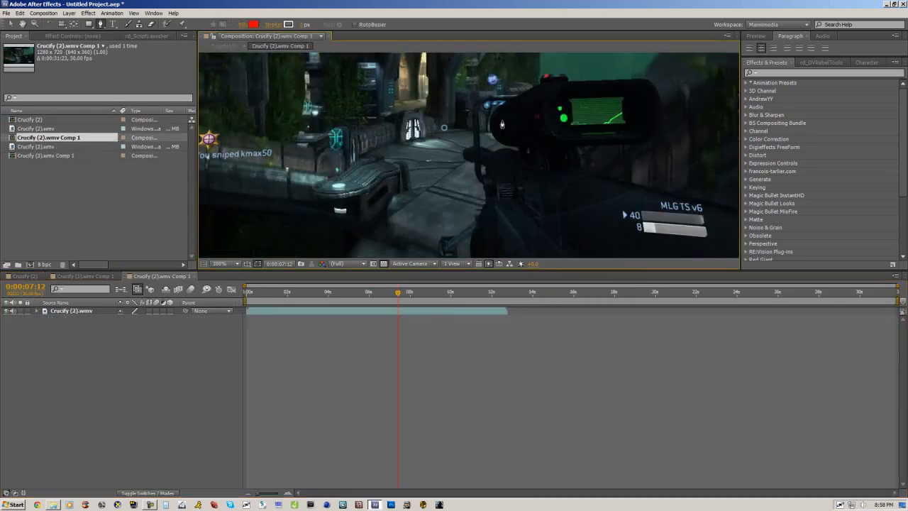
left_click(28, 276)
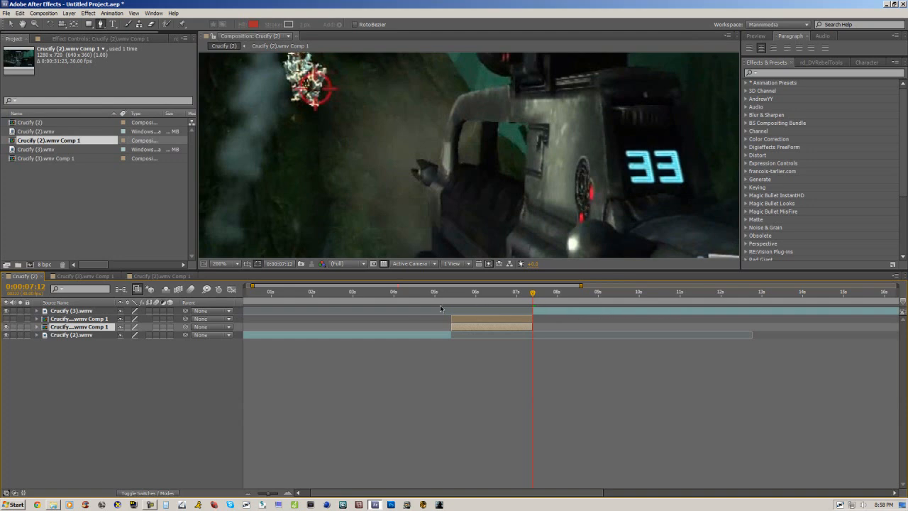
left_click(542, 310)
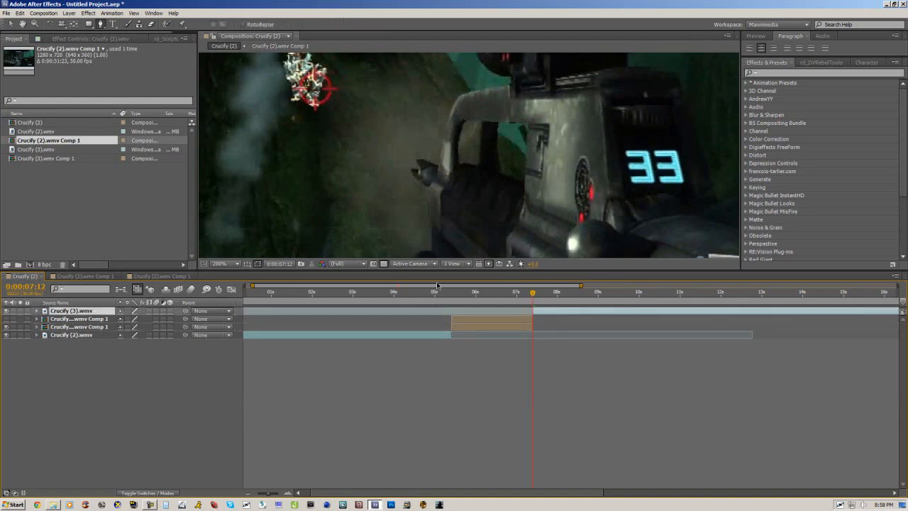
left_click(83, 327)
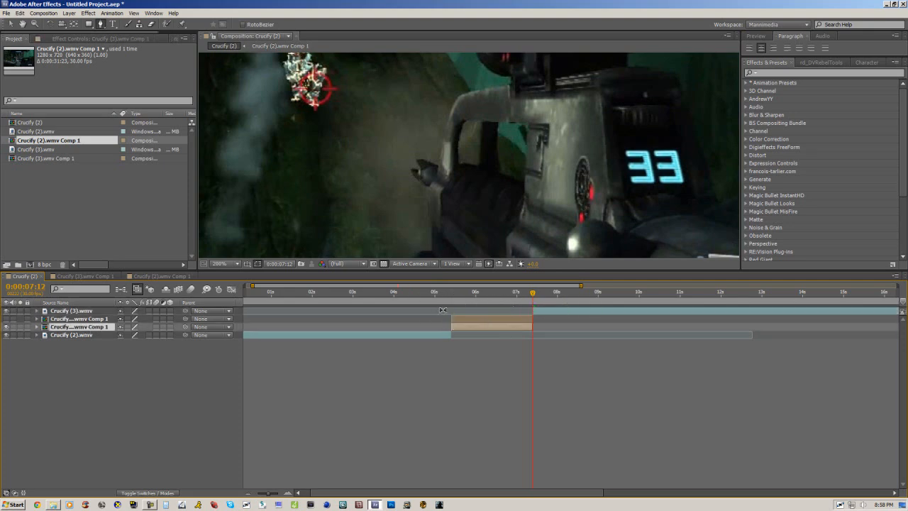
double_click(530, 328)
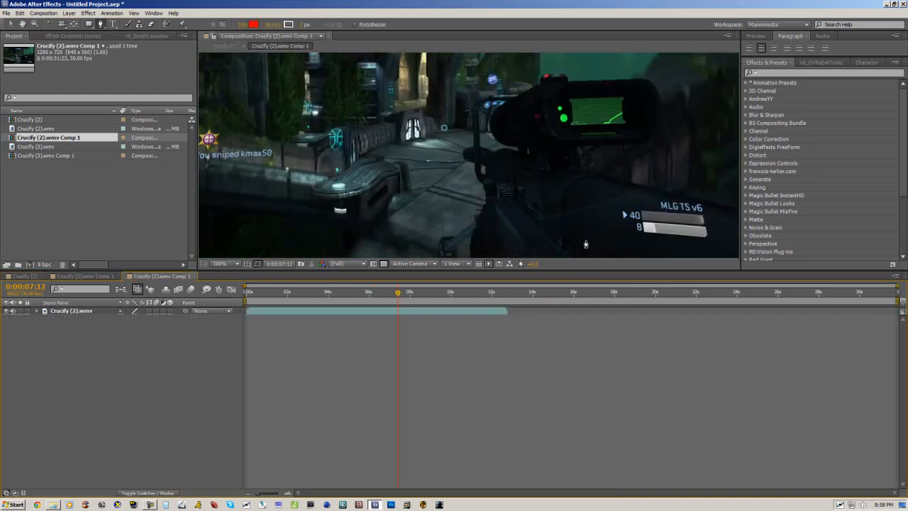
right_click(413, 310)
left_click(341, 322)
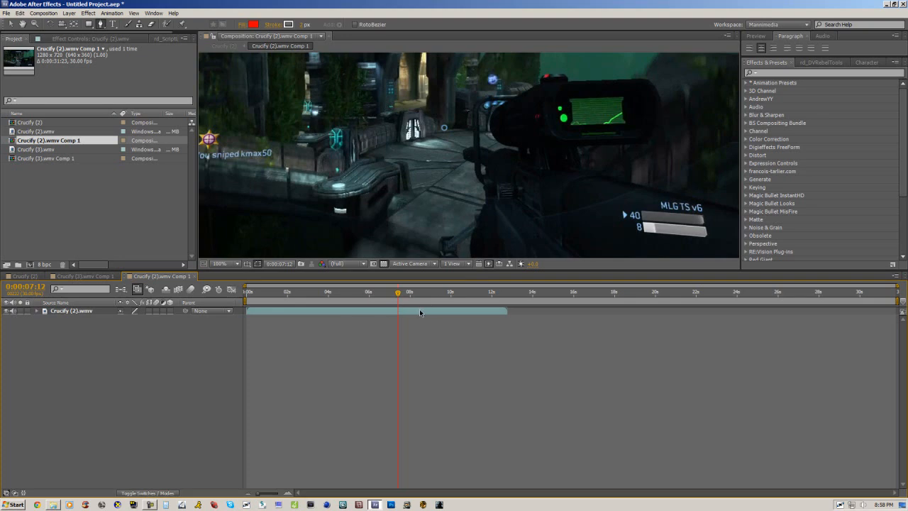
left_click(88, 277)
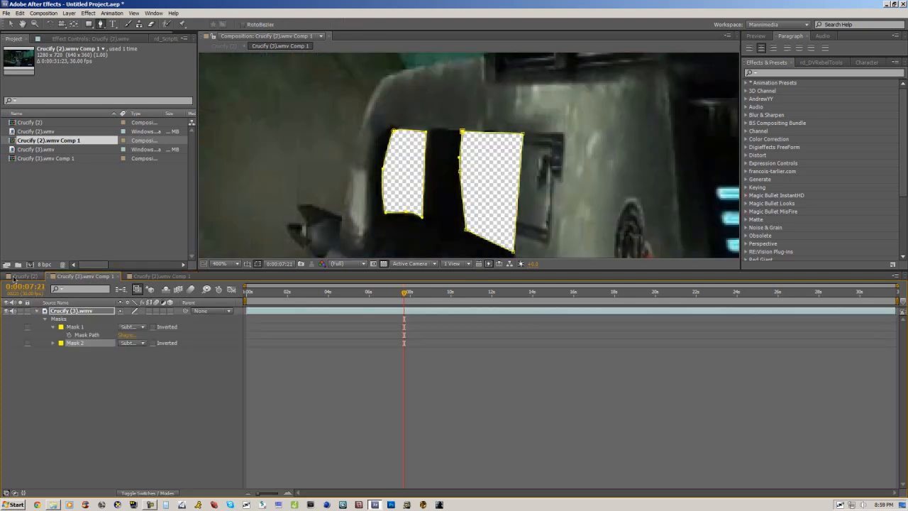
left_click(16, 277)
left_click(288, 493)
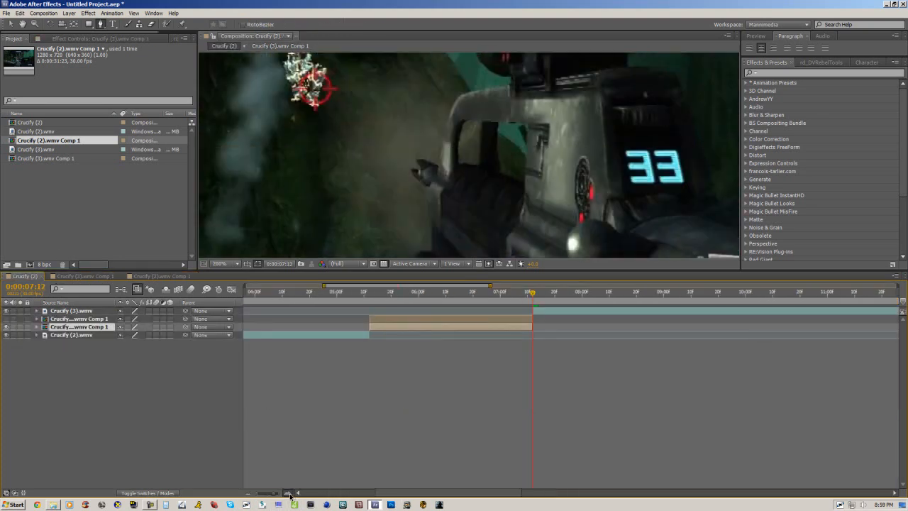
left_click(289, 493)
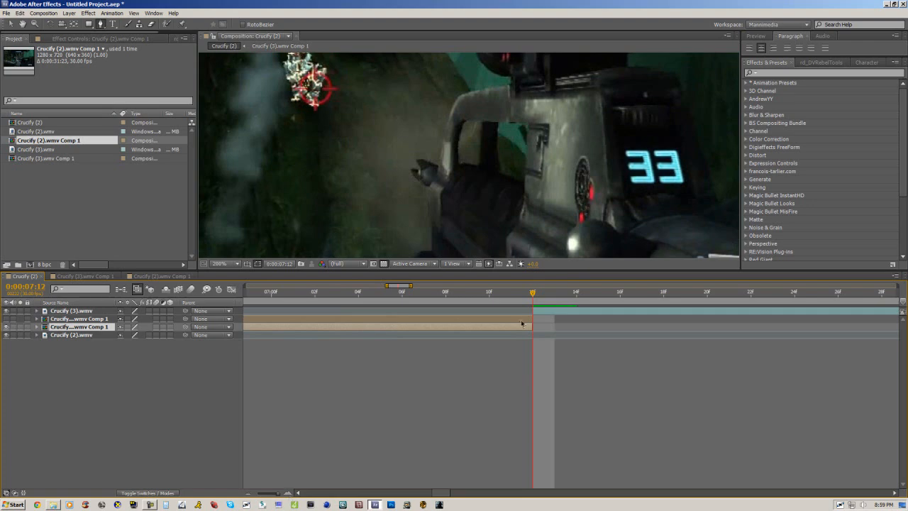
Try freezing the Crucify (2).wmv layer at 0:00:07:12 inside Crucify (2).wmv Comp 1.
left_click(162, 276)
right_click(404, 311)
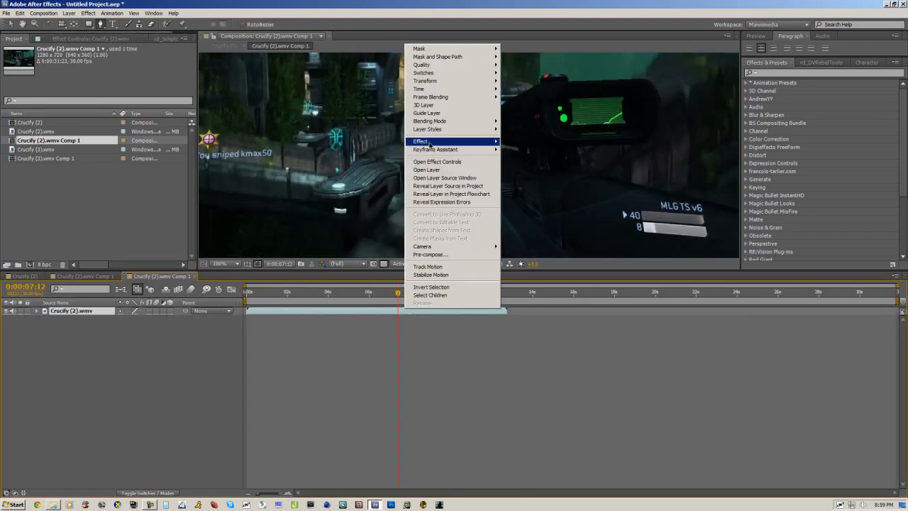
mouse_move(454, 88)
left_click(575, 106)
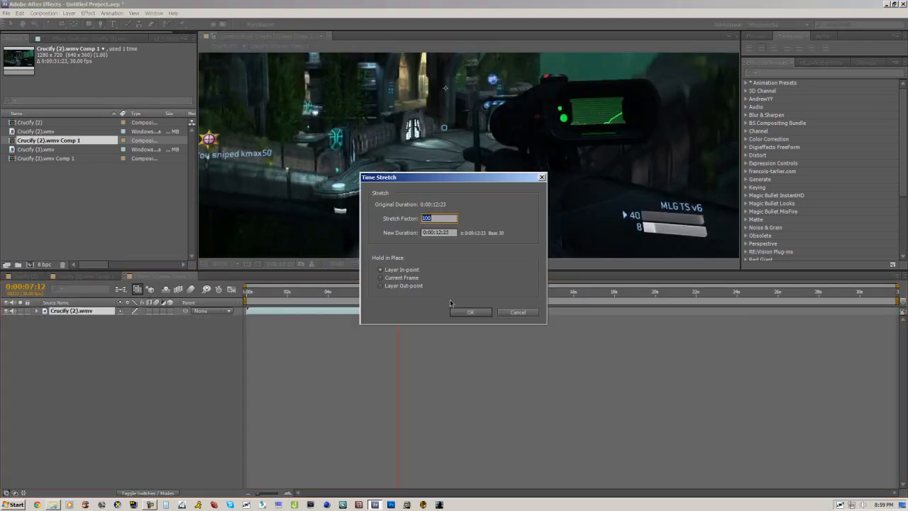
left_click(508, 312)
right_click(420, 312)
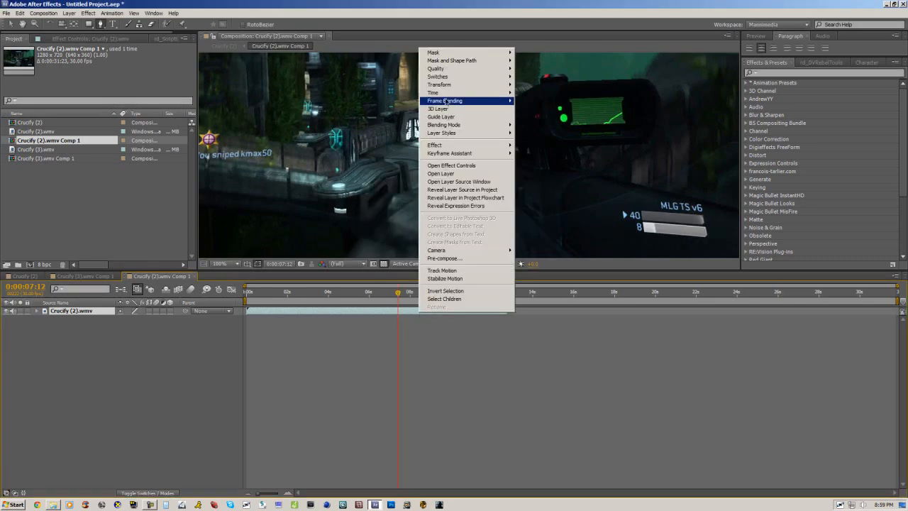
mouse_move(445, 93)
left_click(558, 118)
Try to mask the opening in front of the sniper rifle's scope on the frozen Crucify (2).wmv layer.
scroll(557, 135, "up", 4)
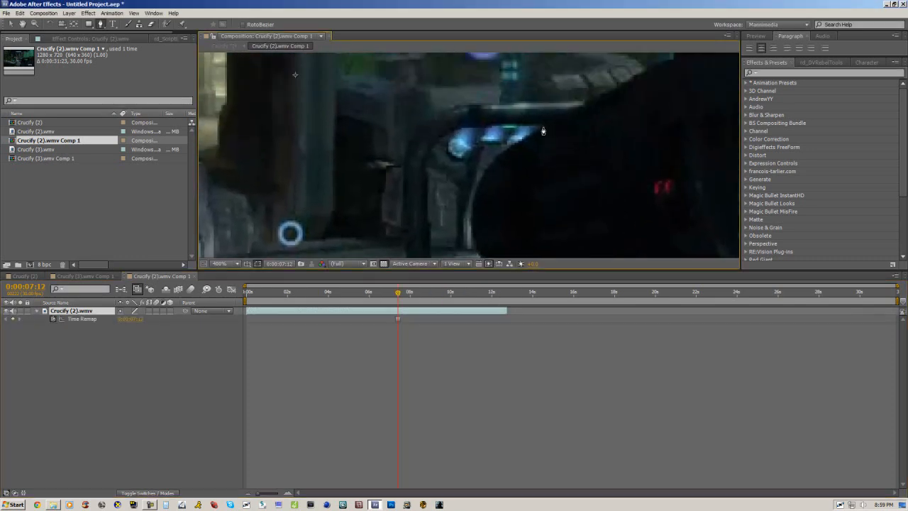
left_click(540, 126)
left_click_drag(461, 130, 455, 129)
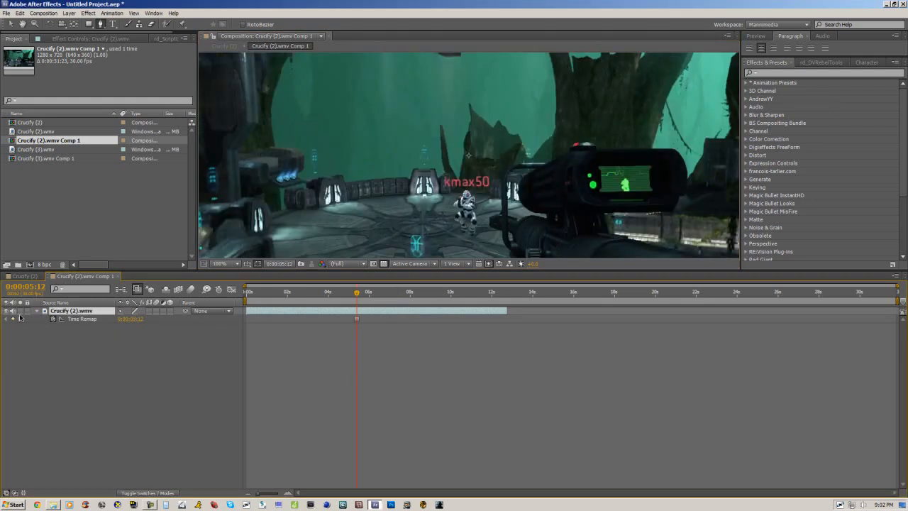
In Crucify (2).wmv Comp 1, draw a closed mask around the small oval background gap behind the sniper's front bracket, below the large opening.
left_click(25, 276)
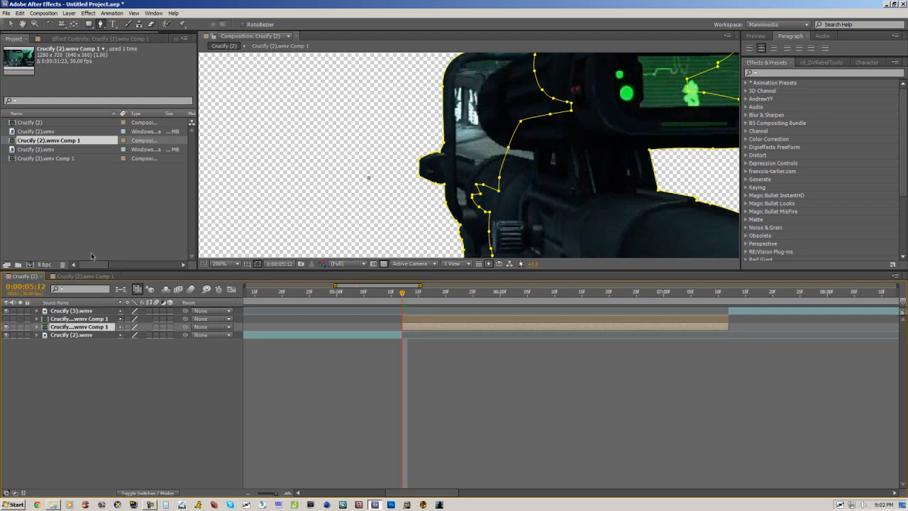
left_click(87, 275)
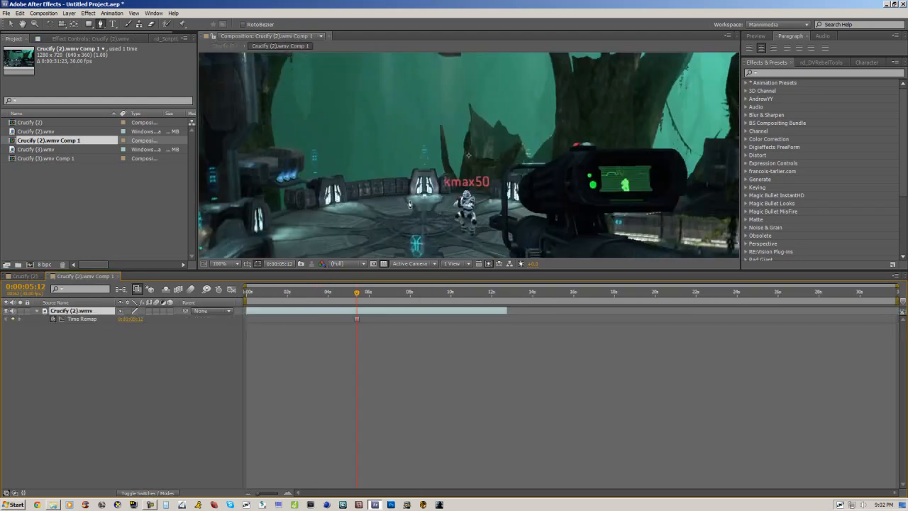
scroll(405, 207, "down", 3)
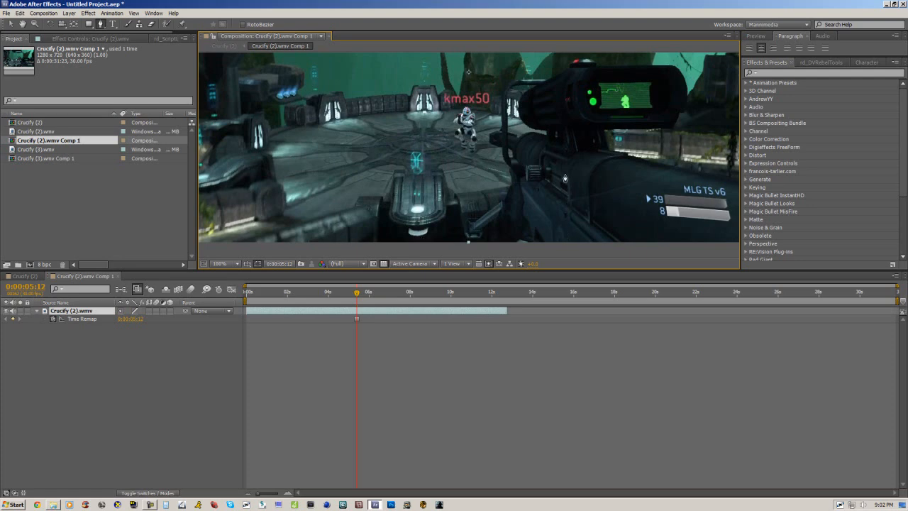
scroll(563, 146, "up", 1)
scroll(561, 138, "up", 3)
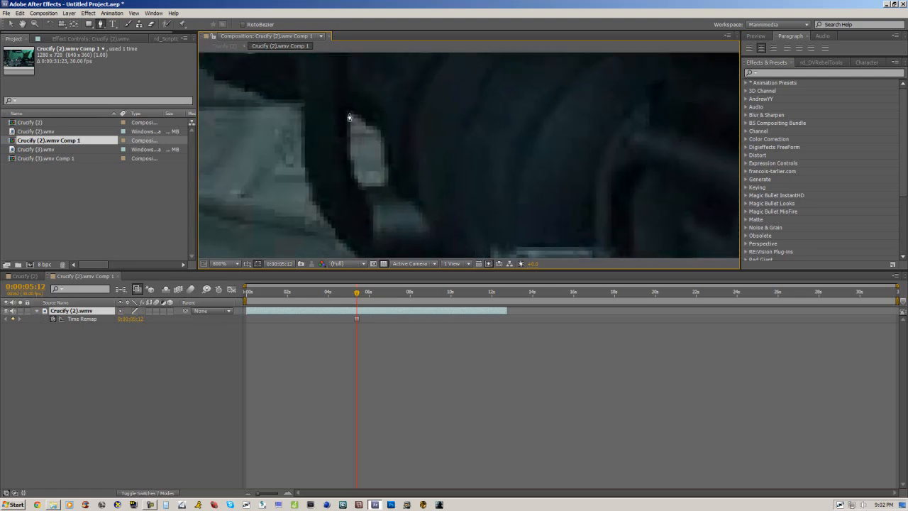
left_click(348, 114)
left_click_drag(375, 128, 381, 136)
left_click(388, 169)
left_click_drag(388, 172, 387, 183)
left_click(385, 185)
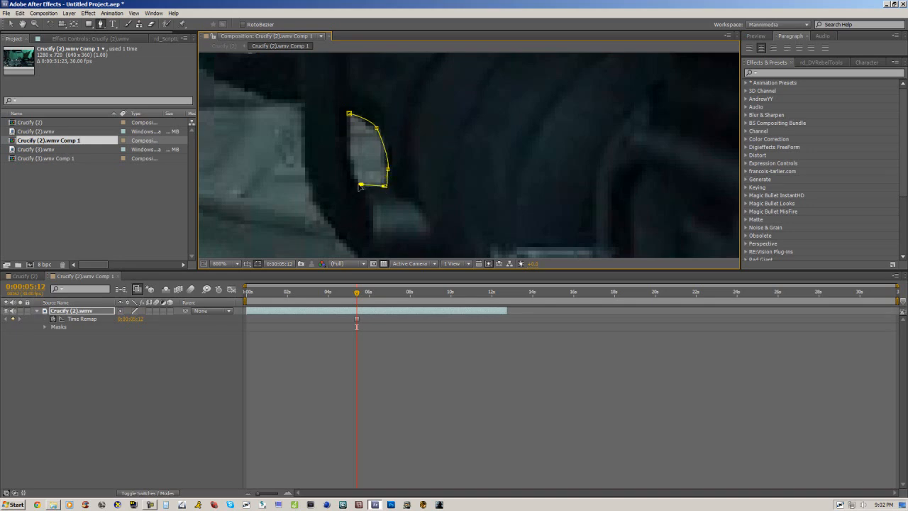
left_click(348, 114)
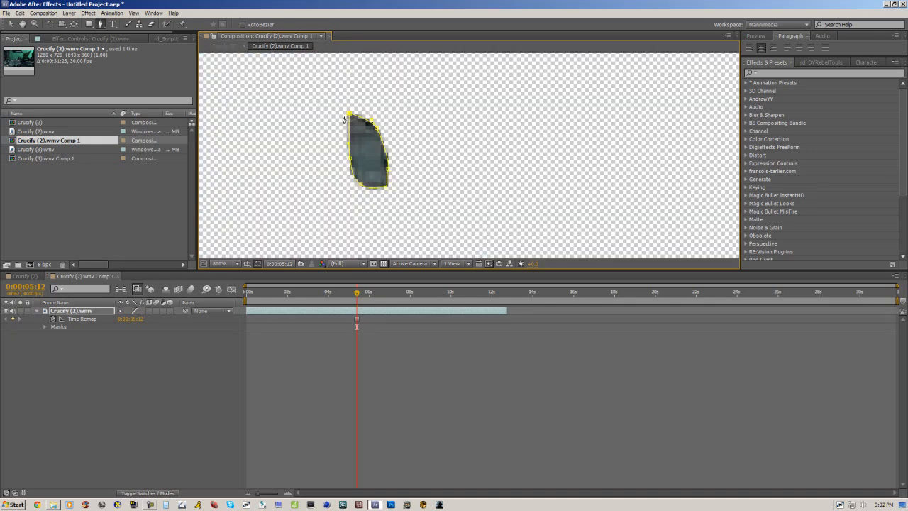
Set the small oval gap's mask to Subtract.
key("m")
left_click(133, 319)
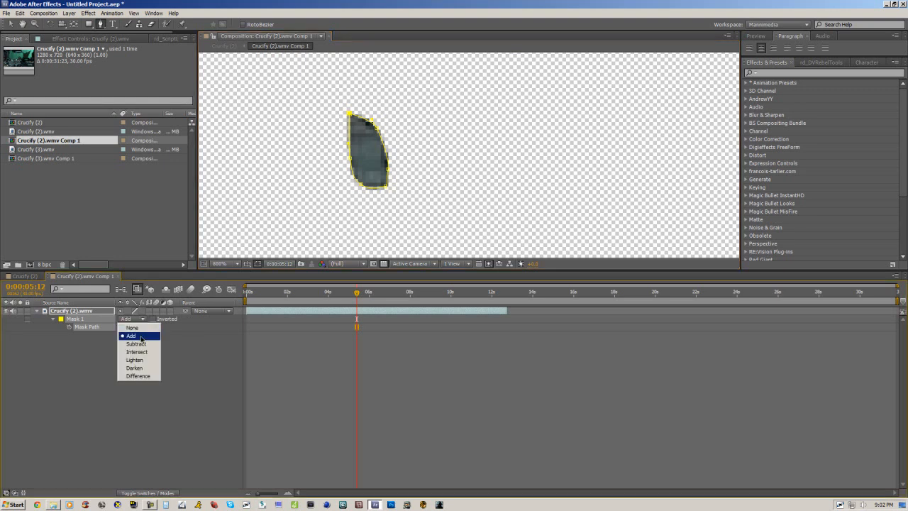
left_click(136, 342)
Start a second mask around the large opening in front of the scope, tracing its lower edge along the rifle body and under the scope.
left_click_drag(369, 96, 363, 227)
left_click(341, 160)
left_click(414, 181)
left_click(417, 202)
left_click(425, 206)
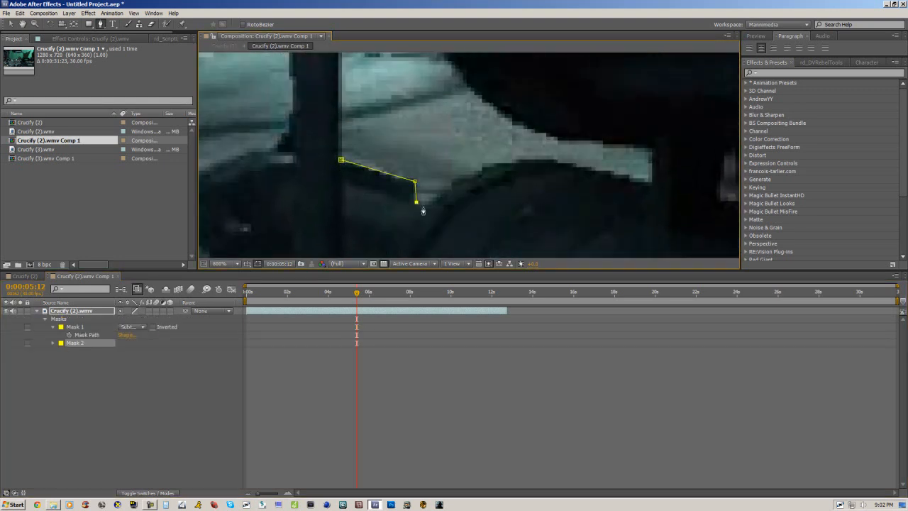
left_click_drag(495, 164, 573, 165)
left_click(649, 184)
left_click(651, 149)
left_click_drag(649, 187, 671, 275)
left_click_drag(577, 228, 548, 262)
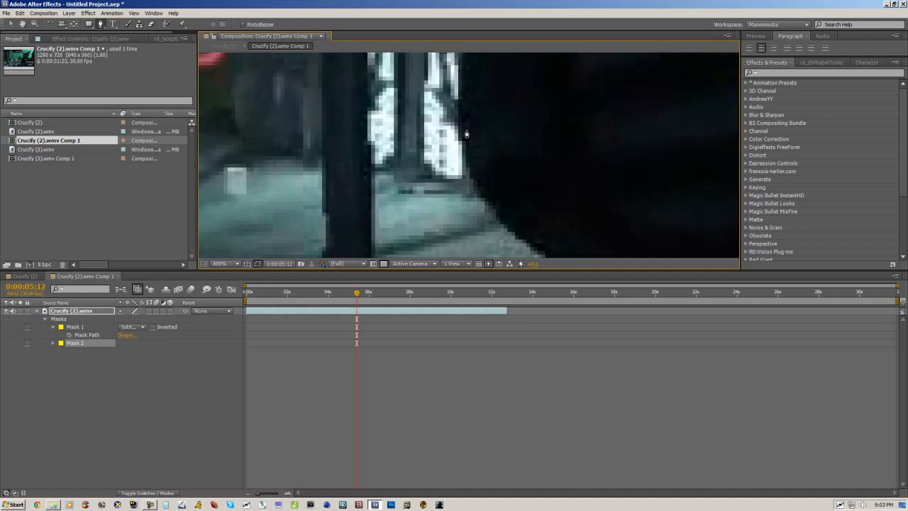
Continue the second mask up the scope's curved front edge and around the top of the opening inside the front bracket.
left_click_drag(459, 120, 457, 57)
left_click_drag(457, 175, 398, 184)
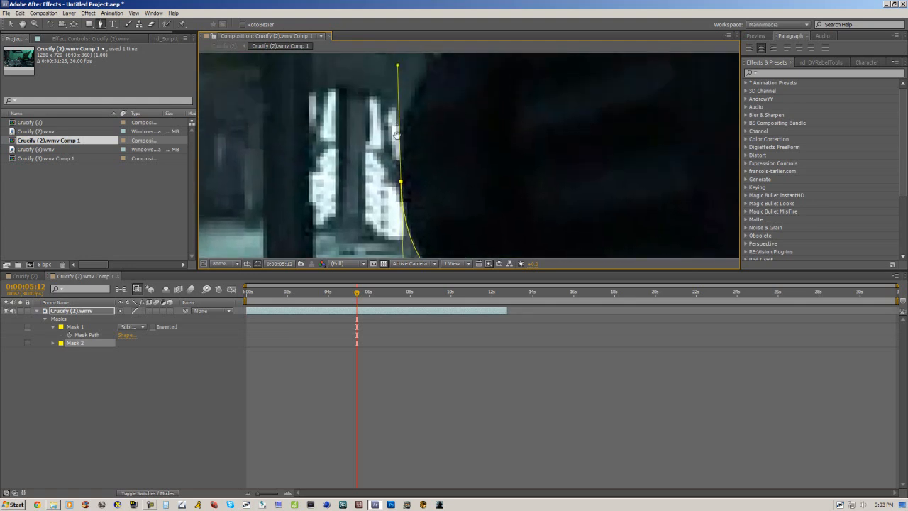
left_click_drag(396, 124, 383, 228)
left_click_drag(388, 168, 388, 231)
left_click_drag(387, 200, 392, 143)
left_click_drag(422, 109, 440, 136)
left_click_drag(513, 115, 505, 133)
left_click(512, 107)
left_click_drag(412, 112, 475, 125)
left_click_drag(417, 119, 359, 174)
Close the second mask down the front bracket's inner edge and set it to Subtract.
scroll(356, 167, "down", 3)
scroll(357, 163, "down", 10)
left_click(382, 175)
left_click_drag(383, 196, 382, 210)
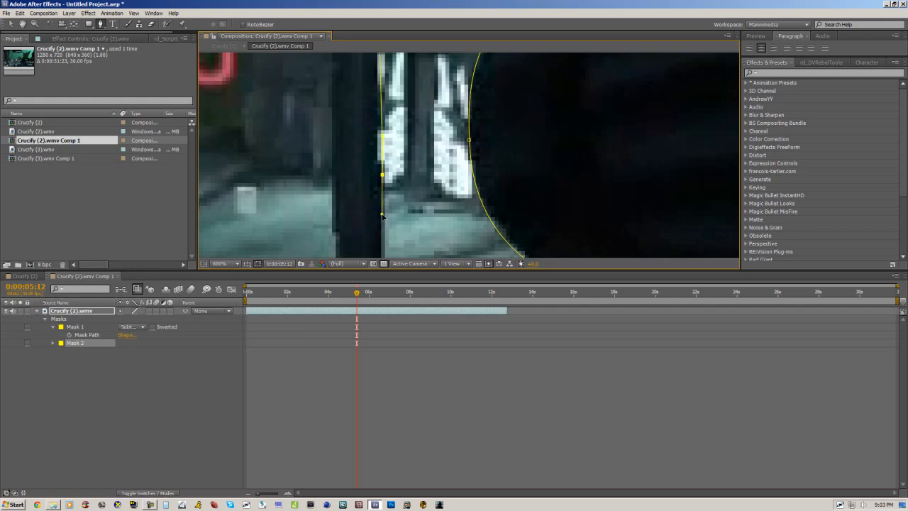
scroll(383, 179, "down", 6)
left_click(385, 246)
key("comma")
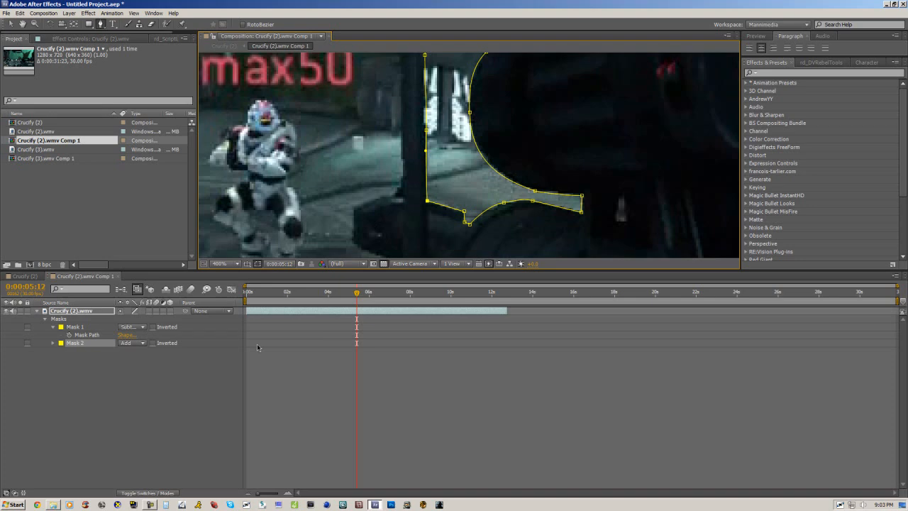
left_click(142, 343)
left_click(147, 368)
Cut out the small trapezoid gap in the scope mount with a four-point mask set to Subtract.
left_click_drag(715, 184, 515, 124)
key("period")
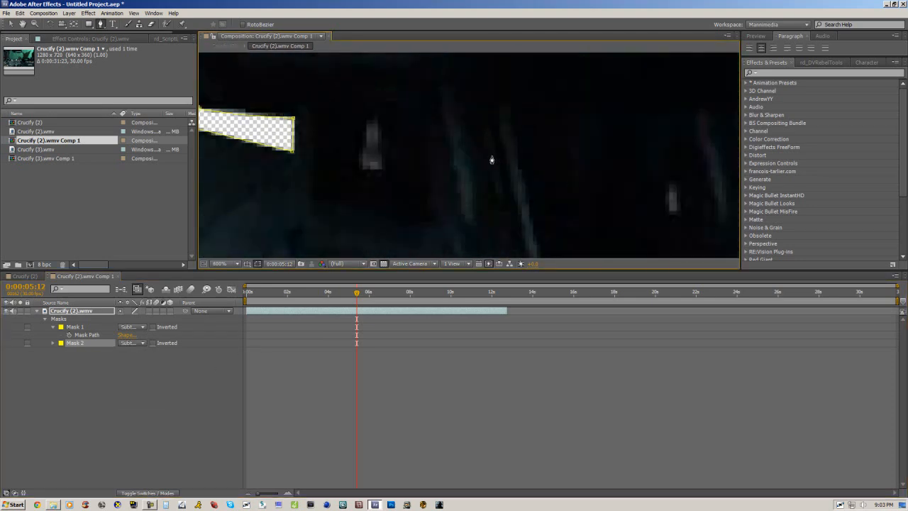
left_click(370, 121)
left_click(378, 122)
left_click(382, 169)
left_click(359, 170)
left_click(370, 122)
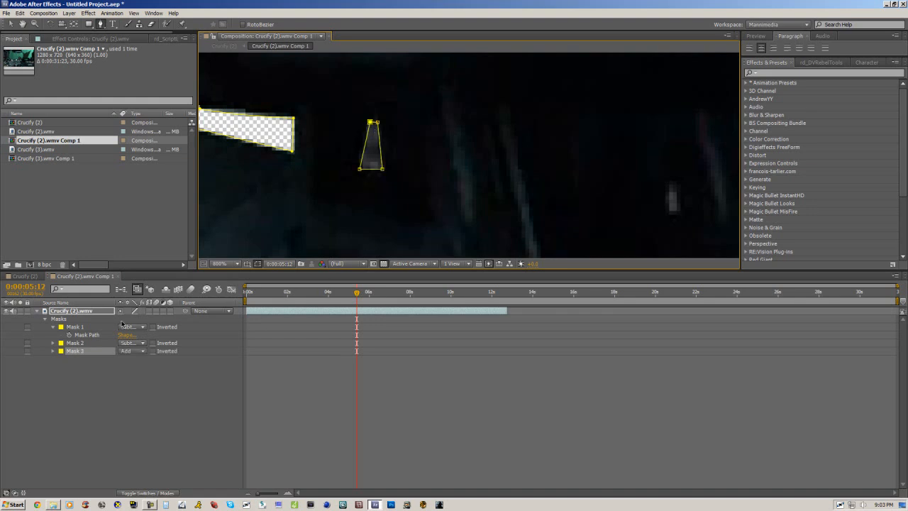
left_click(132, 350)
left_click(135, 376)
Cut out the narrow light gap in the rear of the scope mount with a fourth mask set to Subtract.
left_click_drag(656, 68, 577, 65)
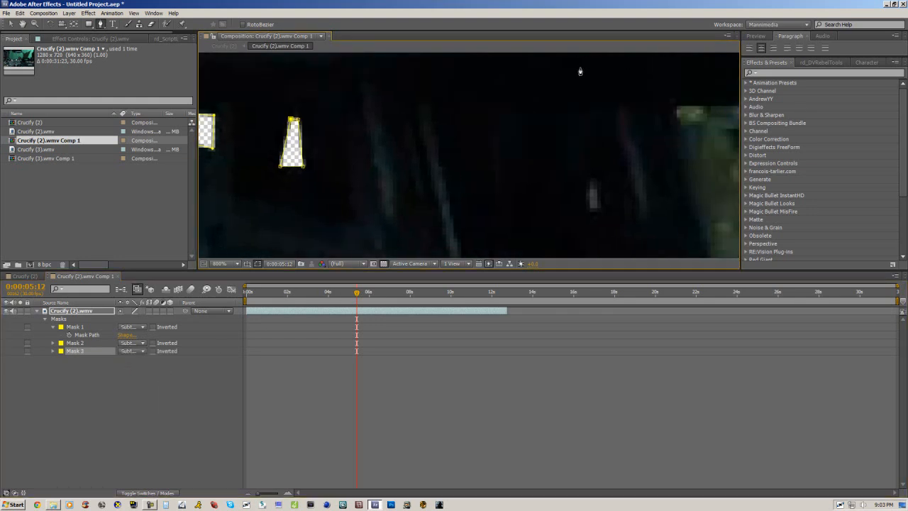
left_click(591, 182)
left_click(590, 211)
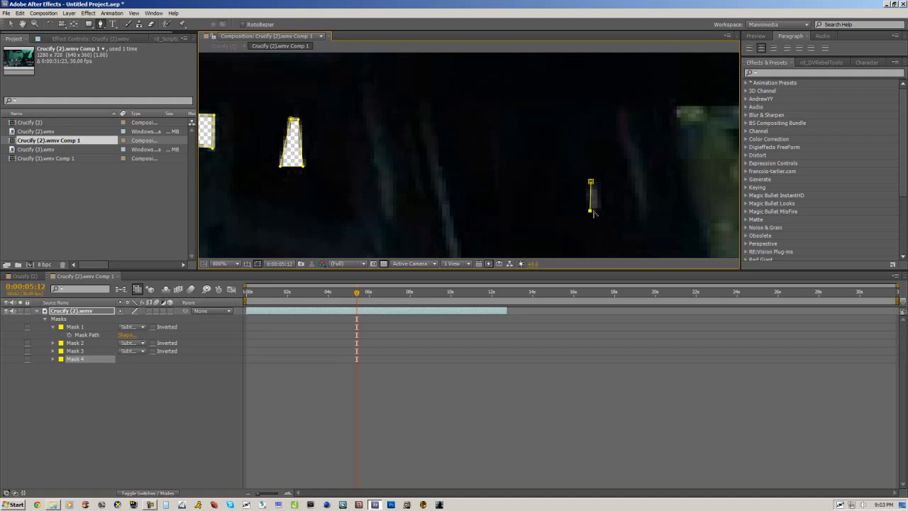
left_click(591, 182)
left_click(132, 359)
left_click(135, 384)
Collapse the masked Crucify (2).wmv layer and close Crucify (2).wmv Comp 1 to return to the Crucify (2) composition.
scroll(485, 120, "down", 4)
scroll(486, 122, "down", 2)
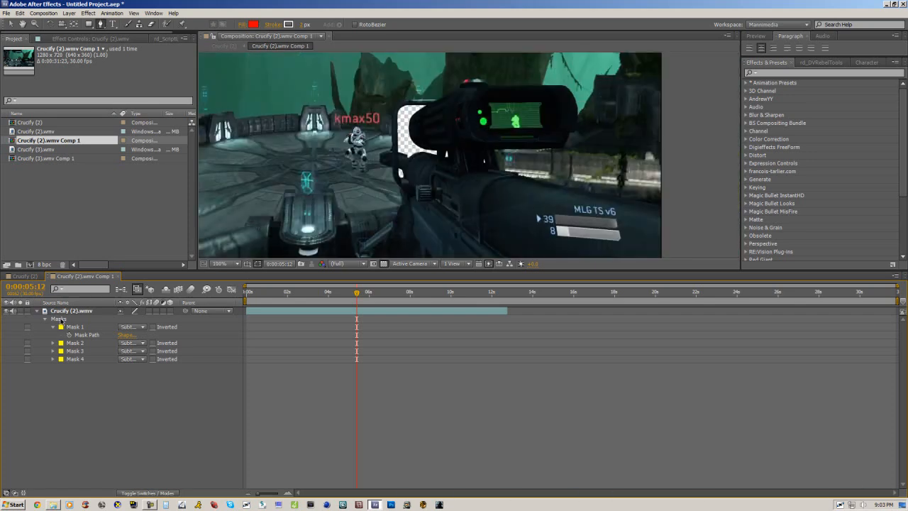
left_click(37, 311)
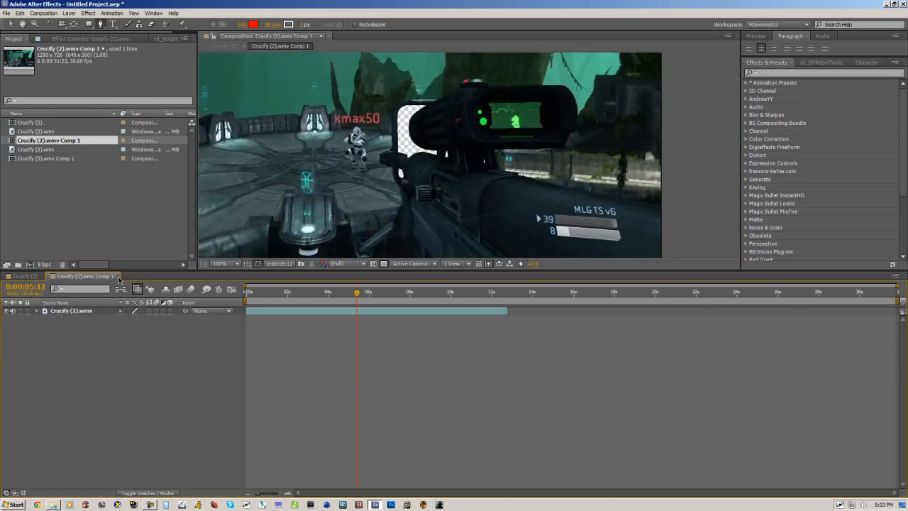
left_click(118, 276)
left_click(148, 504)
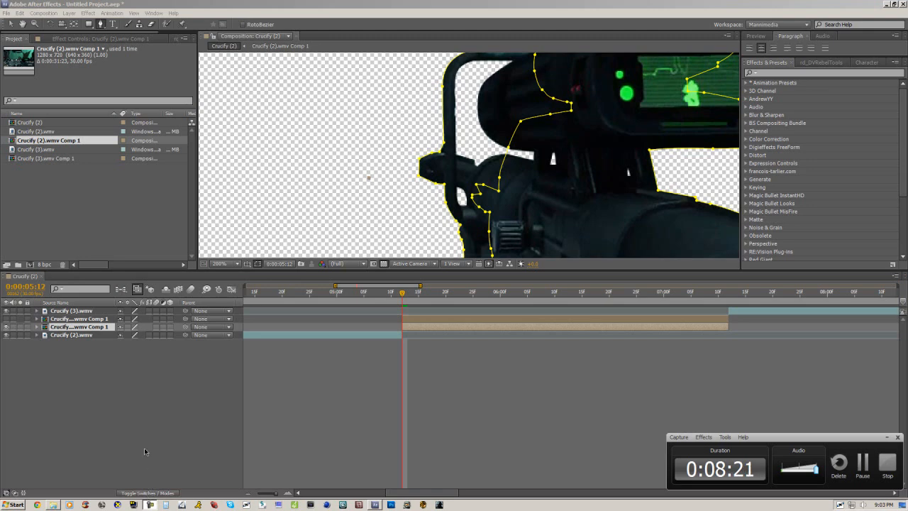
Deselect the layers with the whole frame in view and make the Crucify (3).wmv Comp 1 layer visible.
scroll(474, 174, "down", 3)
left_click_drag(475, 175, 503, 211)
left_click(471, 378)
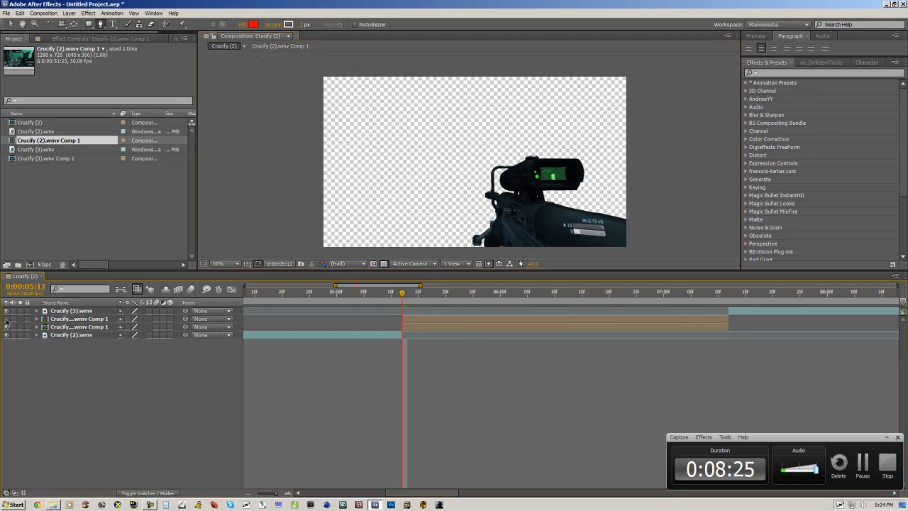
left_click(7, 320)
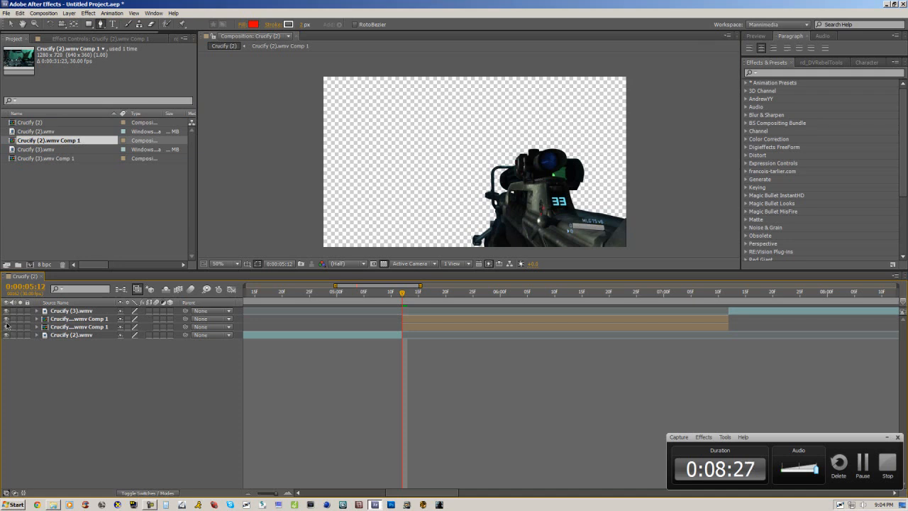
Reveal the br and sniper masks of both precomposed weapon layers in the timeline.
left_click(62, 327)
key("m")
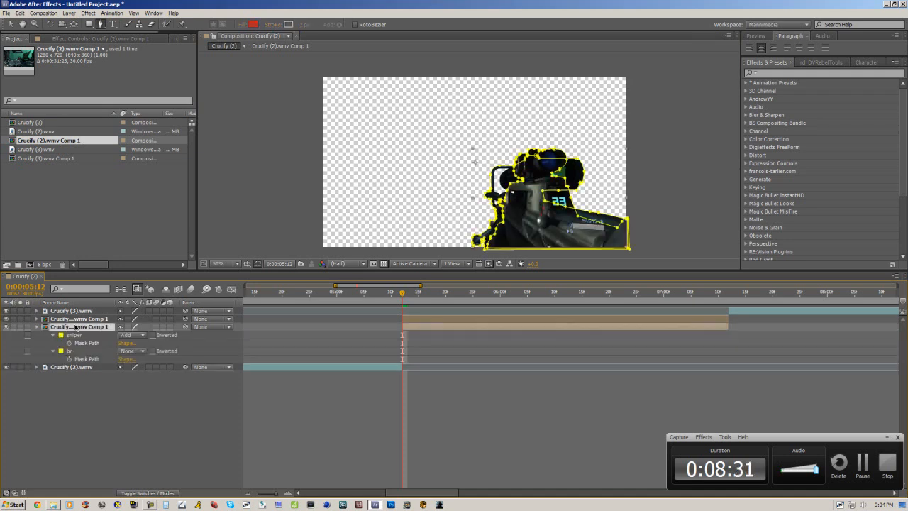
left_click(78, 319)
left_click(36, 319)
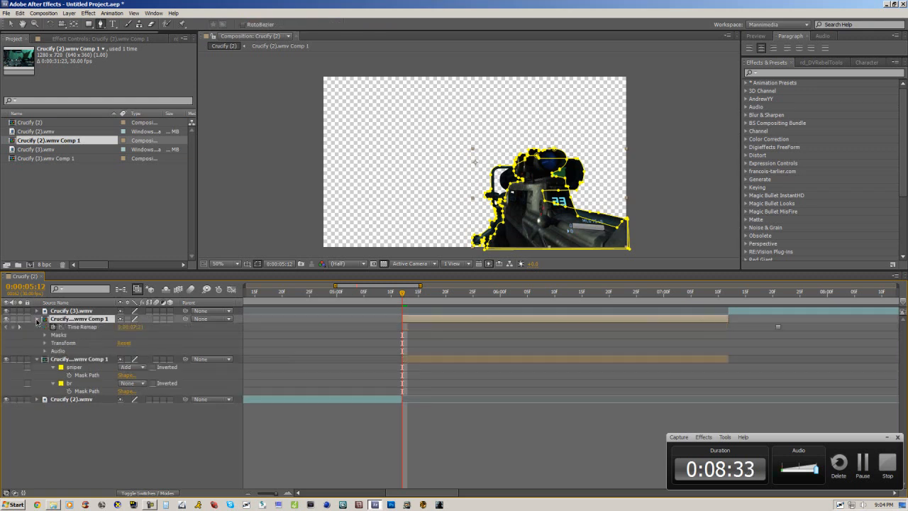
key("m")
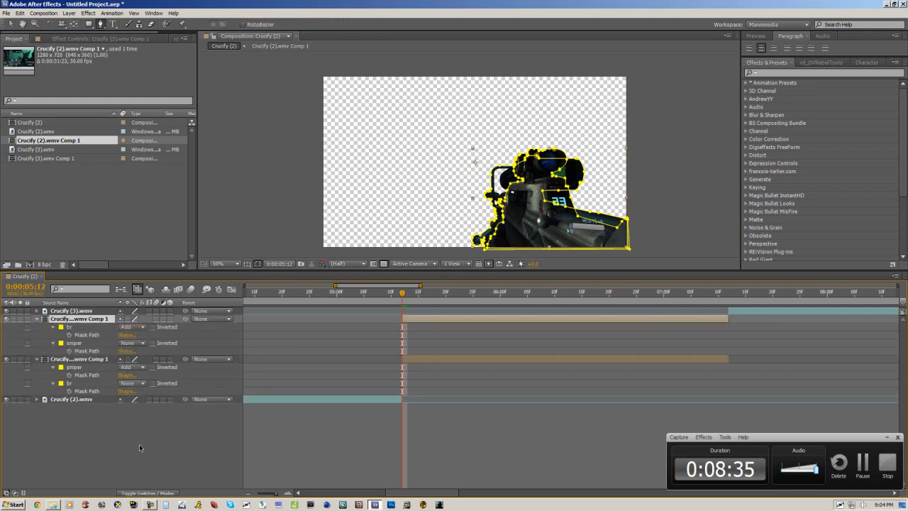
left_click(139, 442)
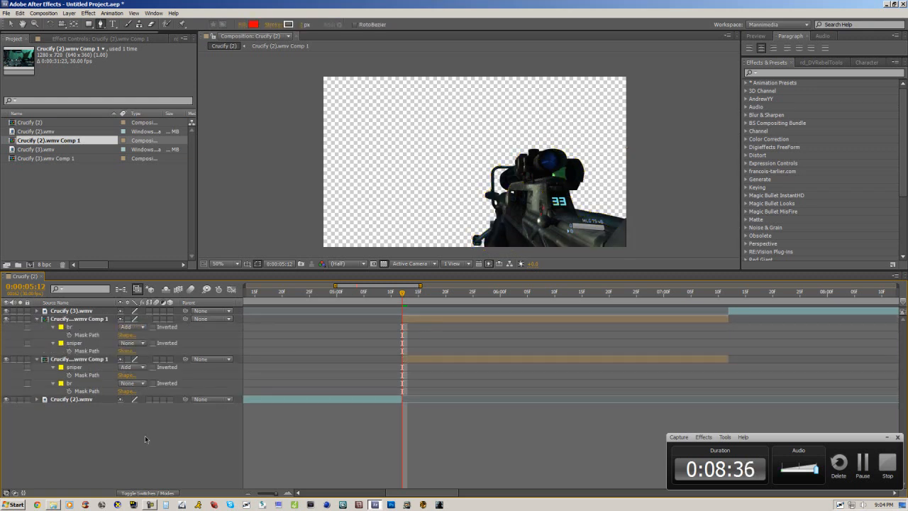
Hide the Crucify (2).wmv Comp 1 layer and apply the Reshape distortion effect to the Crucify (3).wmv Comp 1 layer.
left_click(7, 359)
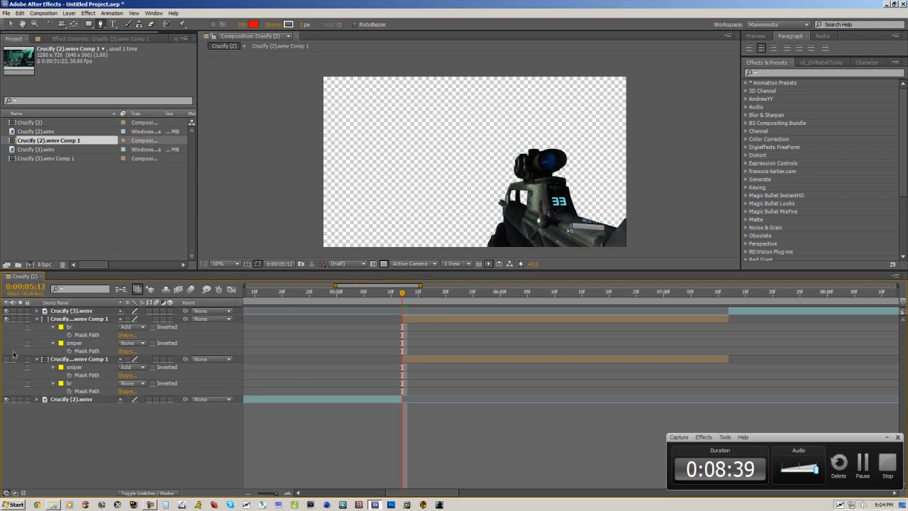
left_click(442, 319)
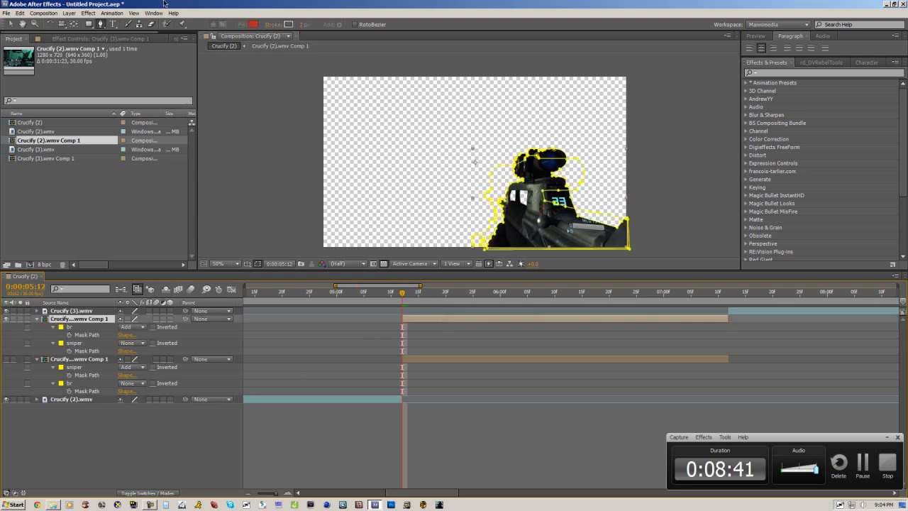
left_click(88, 14)
left_click(256, 263)
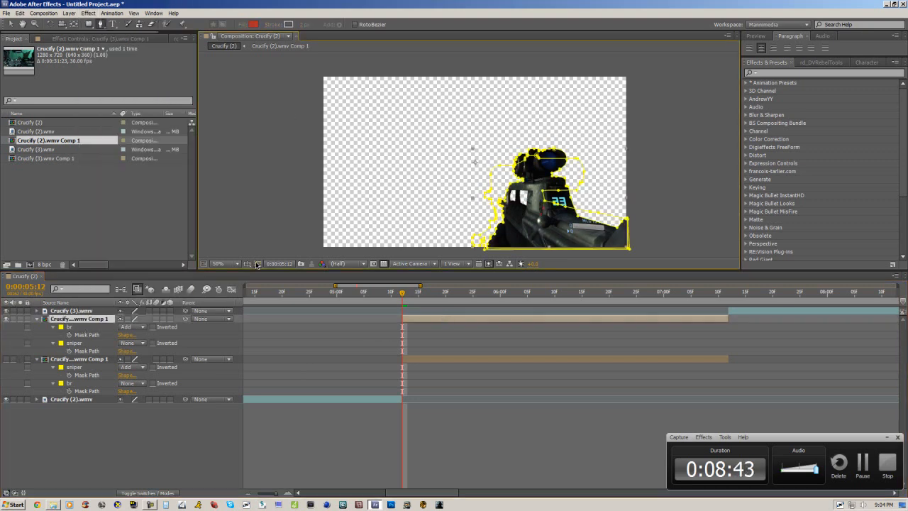
left_click(88, 13)
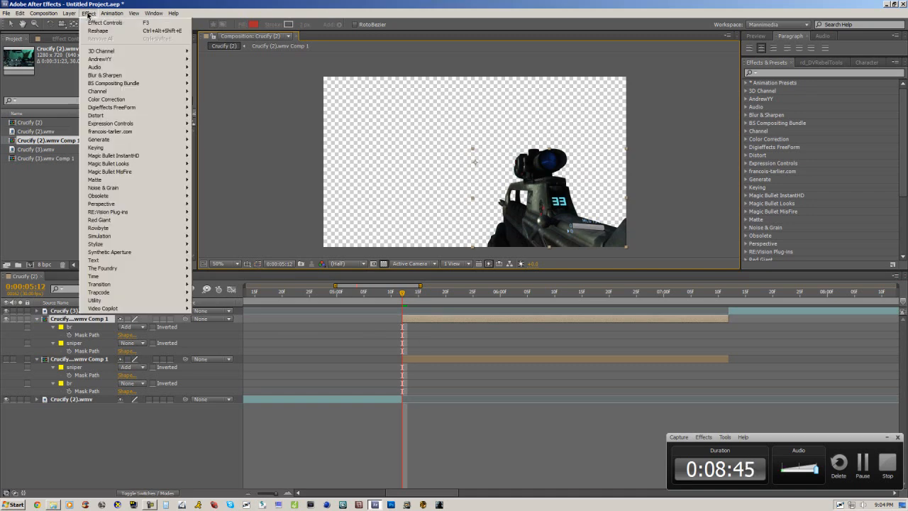
mouse_move(124, 86)
mouse_move(113, 116)
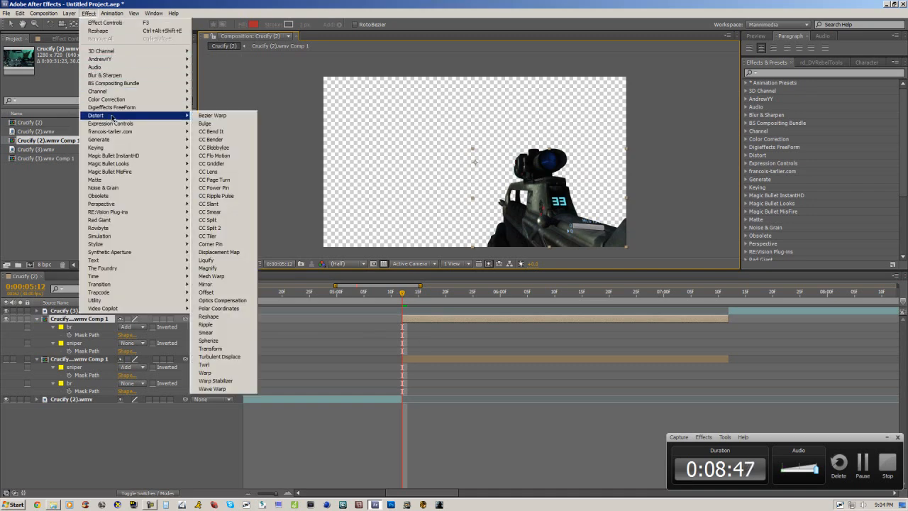
left_click(230, 316)
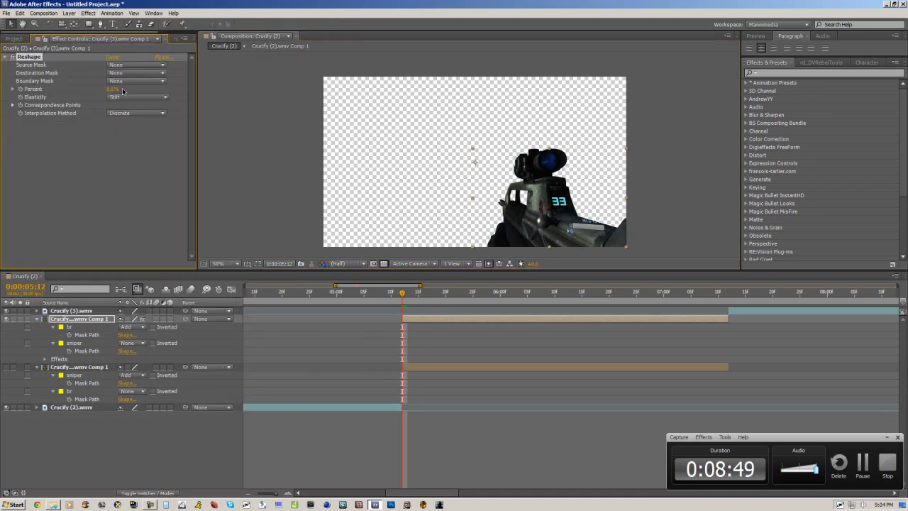
Set the Reshape effect's source mask to br and its destination mask to sniper.
left_click(127, 65)
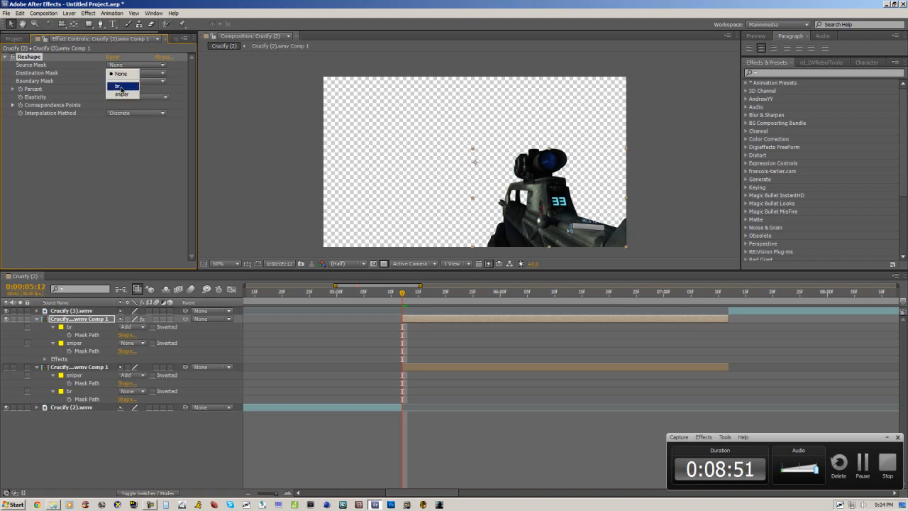
left_click(120, 86)
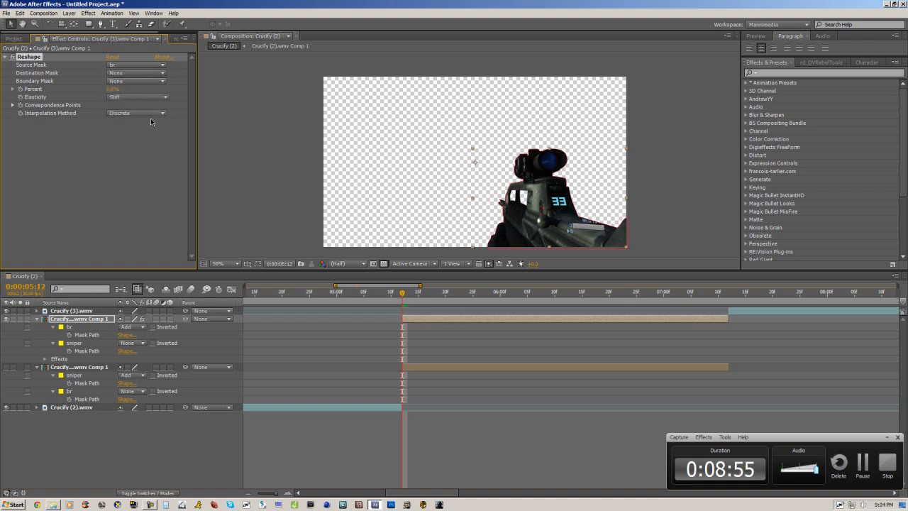
left_click(130, 74)
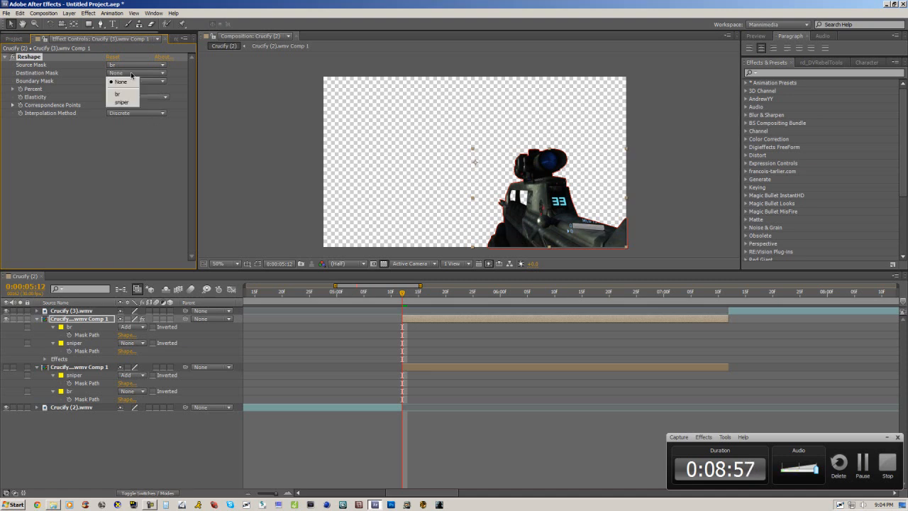
left_click(122, 102)
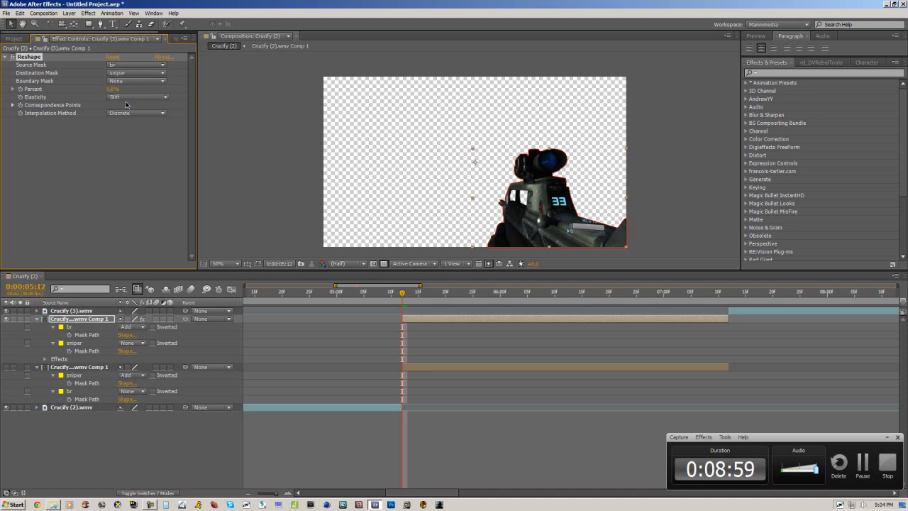
Preview the warp by scrubbing the Reshape percent up to full and back to 0%.
left_click(523, 441)
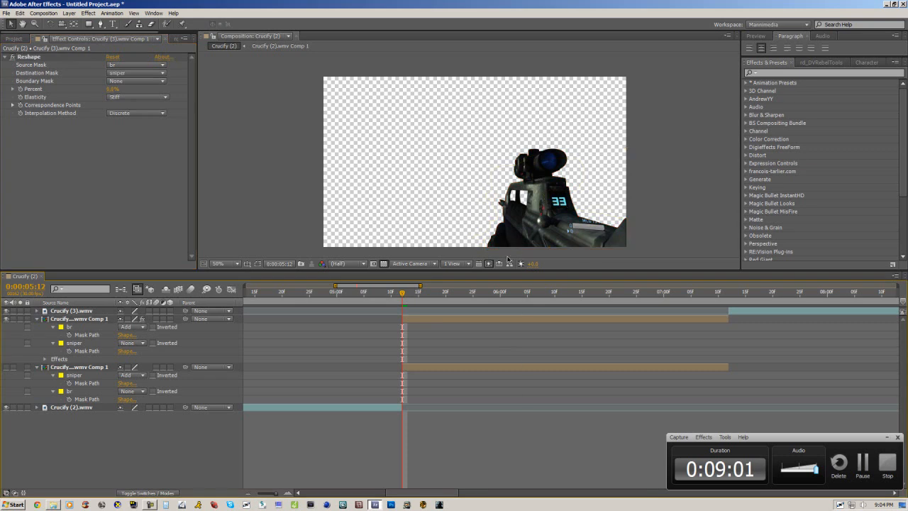
left_click_drag(112, 91, 198, 87)
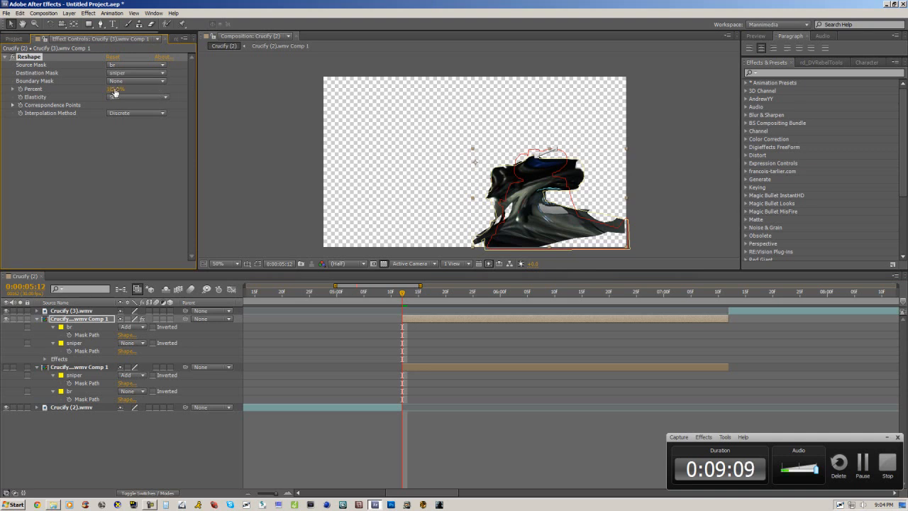
left_click_drag(135, 87, 219, 89)
left_click_drag(115, 88, 2, 89)
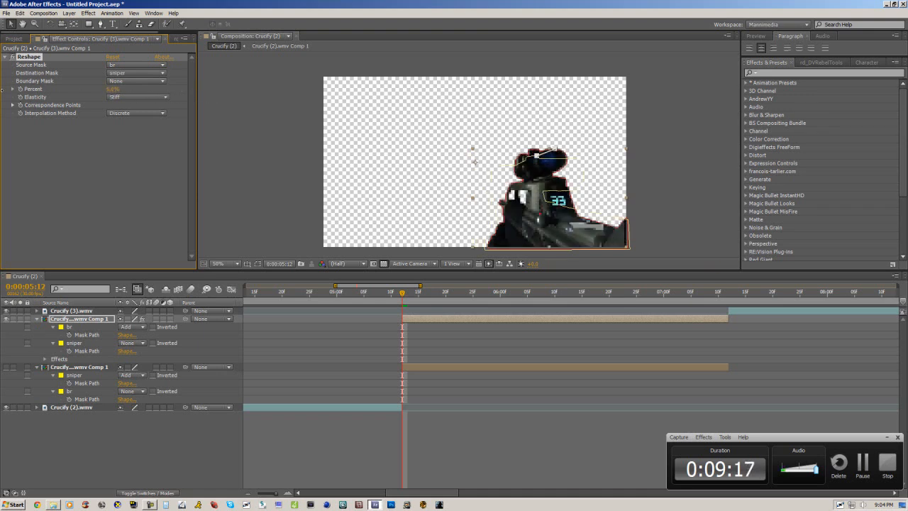
Align the first Reshape correspondence point at the scope's top and add a second one over the lens, joining the br and sniper outlines.
left_click_drag(458, 170, 441, 156)
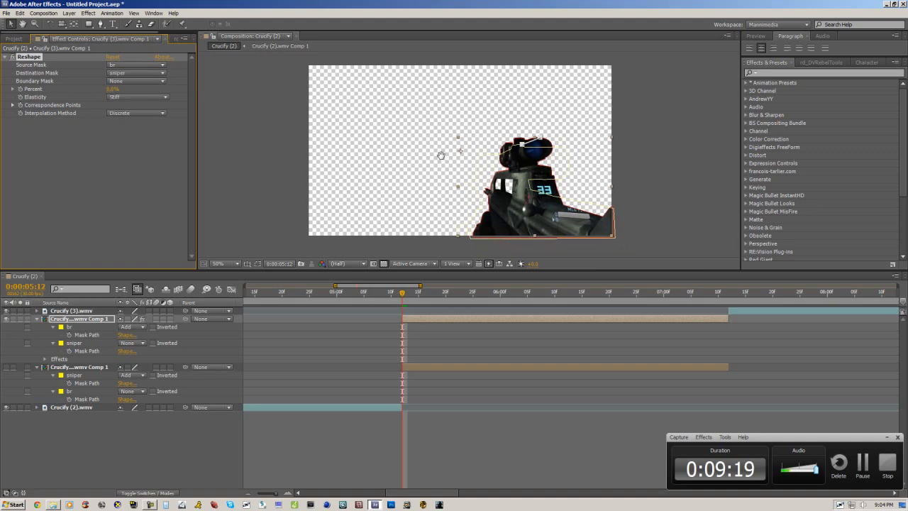
key("period")
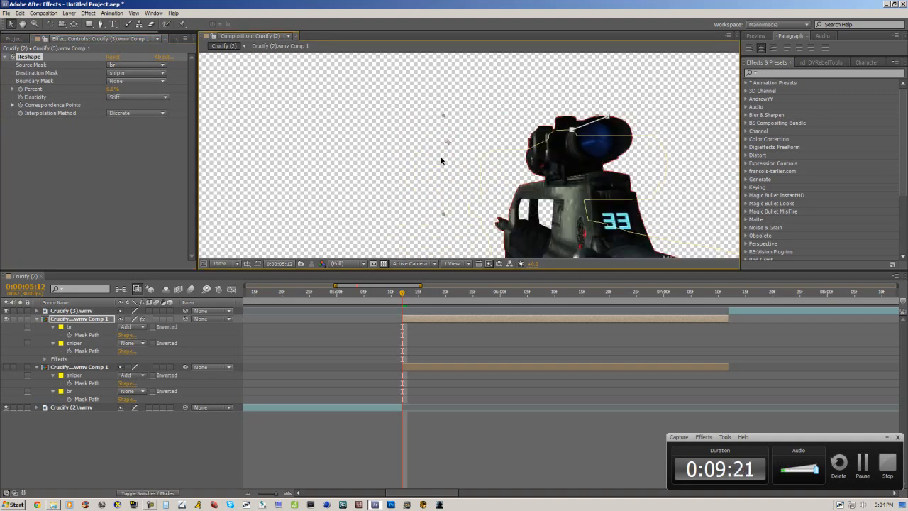
key("period")
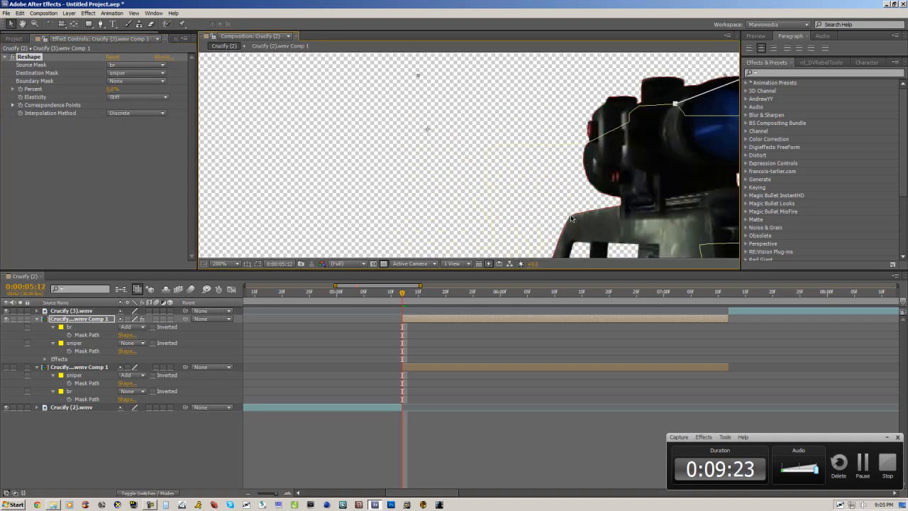
left_click_drag(503, 237, 356, 271)
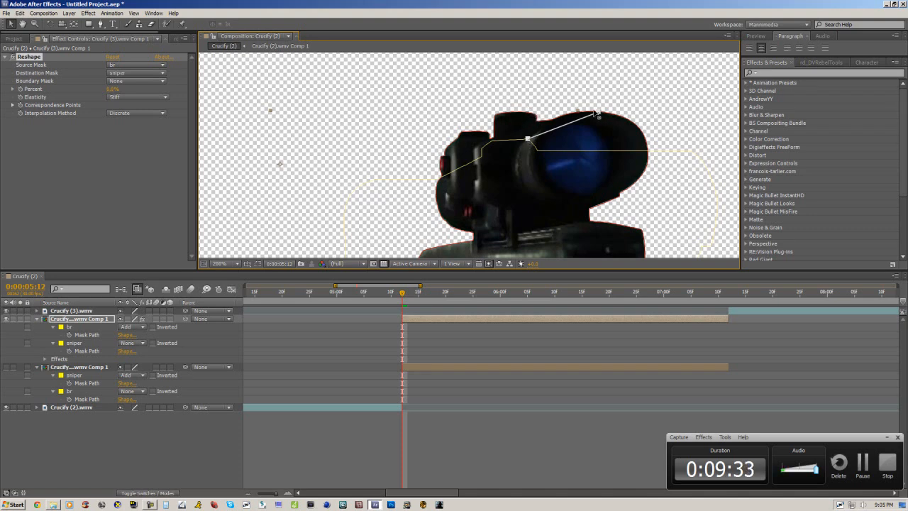
left_click_drag(568, 114, 531, 114)
left_click_drag(554, 162, 453, 164)
left_click(438, 142)
left_click_drag(477, 151, 439, 108)
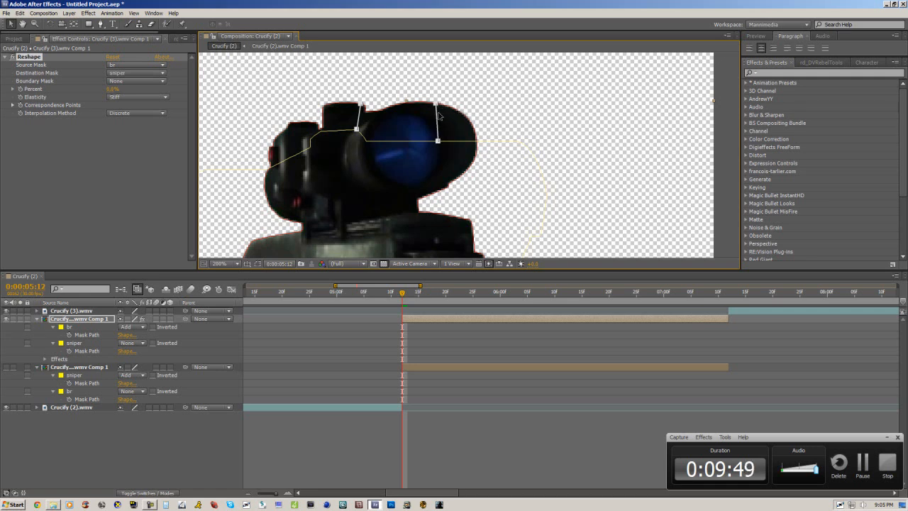
Turn off the transparency grid and add two correspondence points linking the scope's right rim to the sniper outline's outer curve.
left_click_drag(496, 196, 487, 162)
left_click_drag(488, 197, 489, 158)
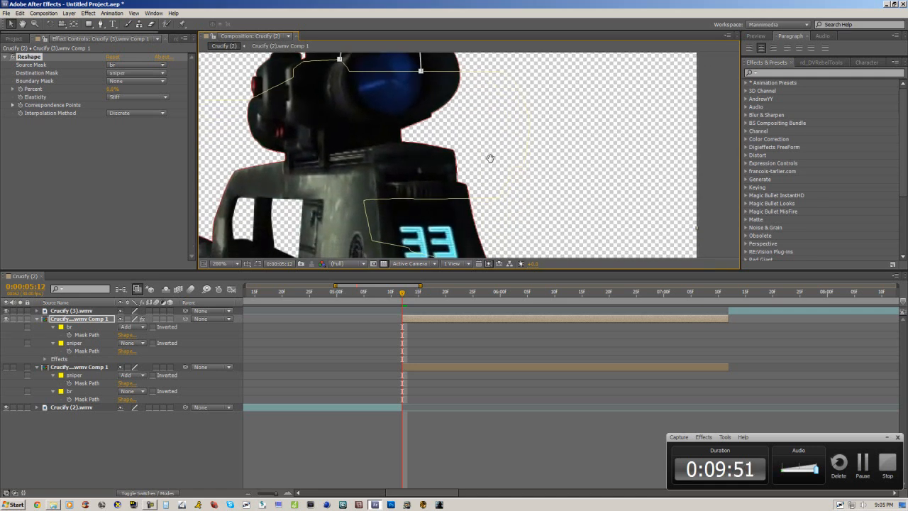
left_click(383, 263)
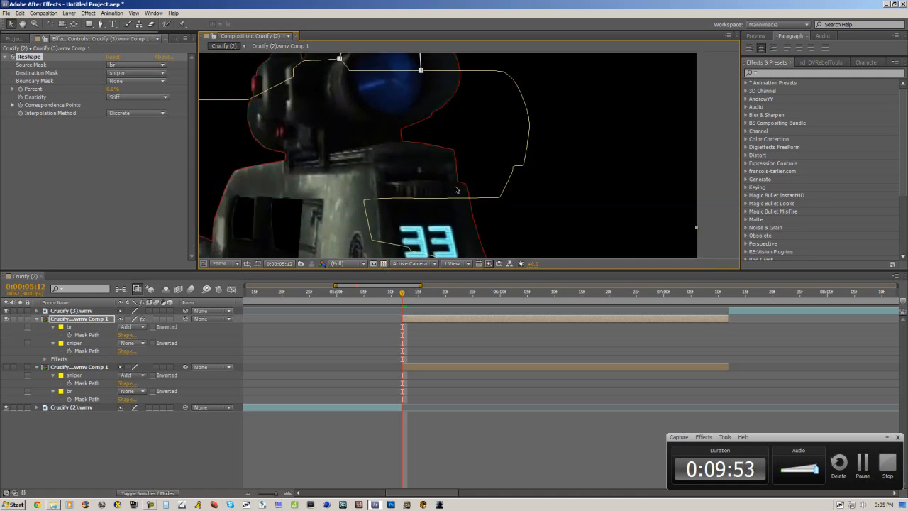
scroll(461, 170, "up", 3)
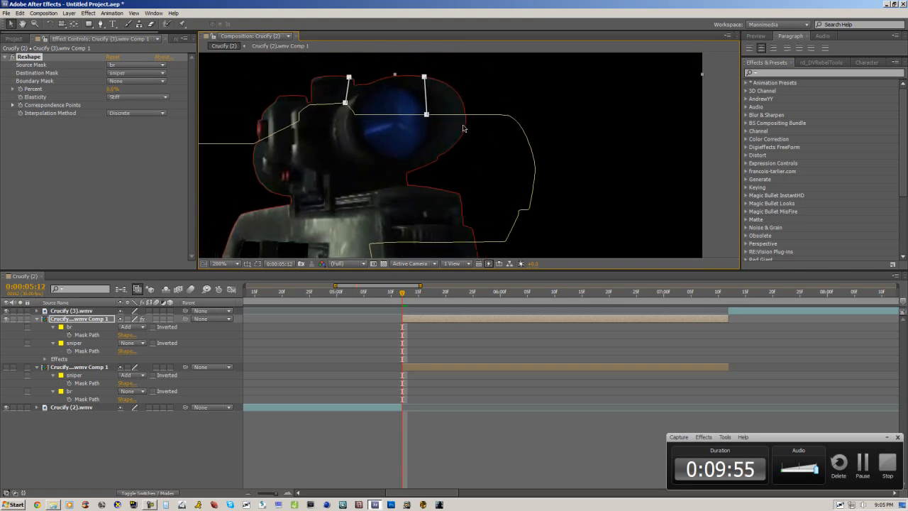
left_click_drag(536, 170, 458, 113)
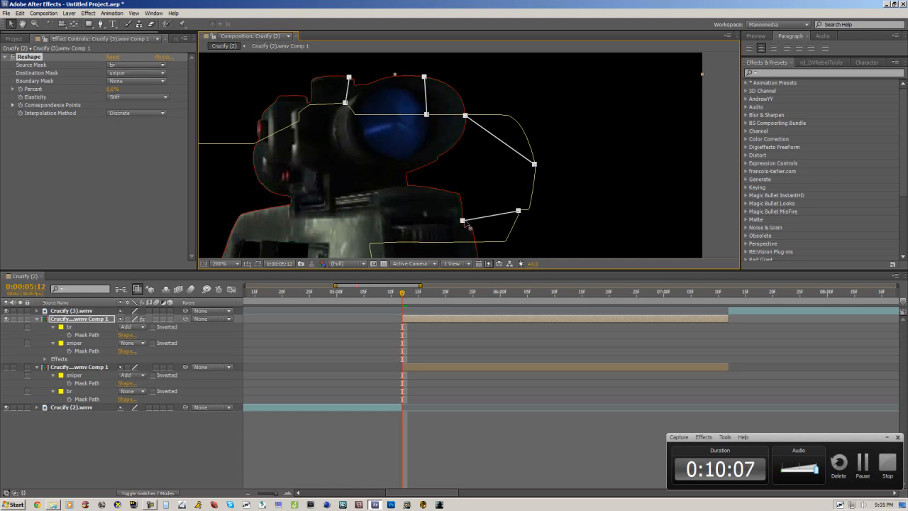
left_click_drag(462, 220, 438, 161)
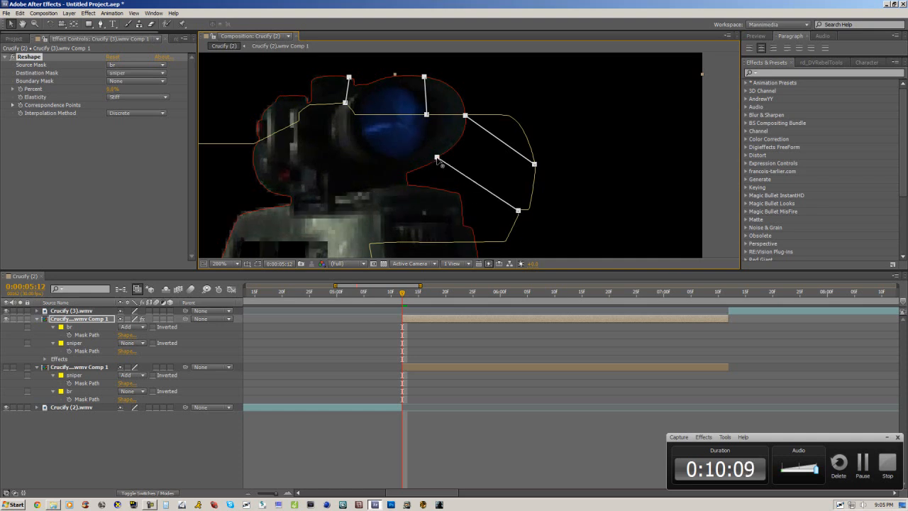
Add correspondence points from the scope's base to the sniper outline's inner corner and from the gun's upper-right edge to the outline at the 33 display.
scroll(488, 213, "down", 1)
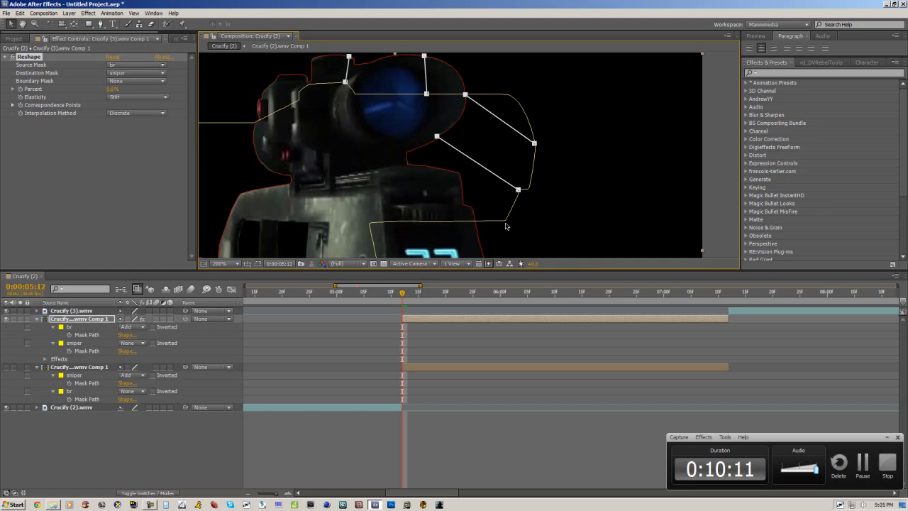
left_click_drag(504, 224, 536, 214)
left_click(402, 213)
left_click_drag(440, 222, 441, 185)
left_click_drag(529, 254, 397, 71)
left_click_drag(424, 126, 423, 145)
left_click(404, 199, "alt")
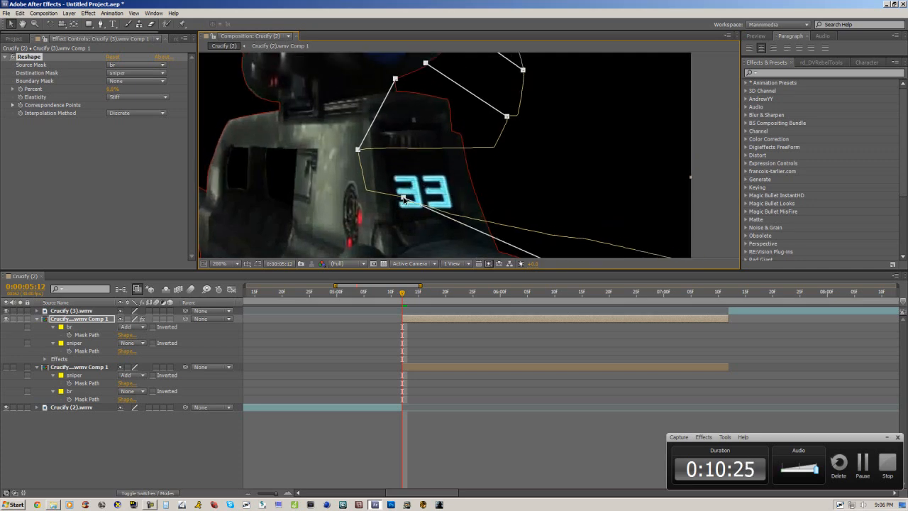
left_click_drag(541, 254, 428, 103)
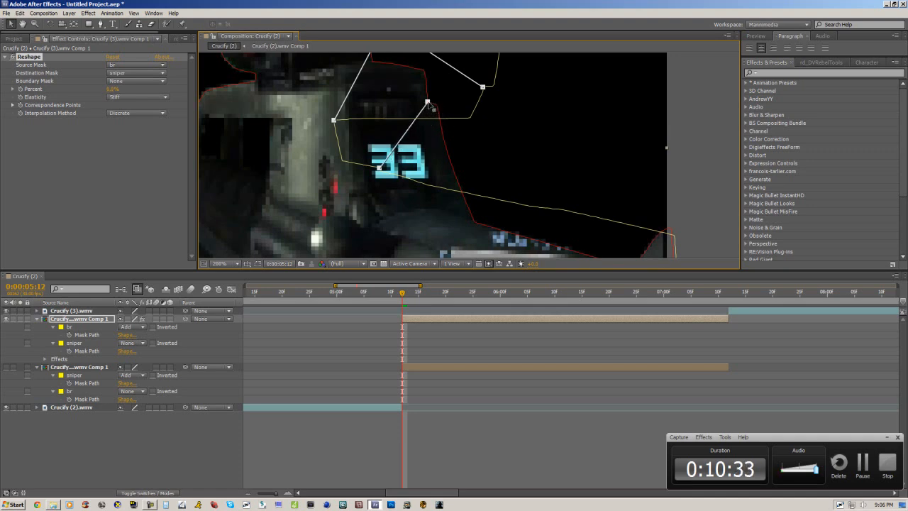
Add two correspondence points along the sloped edge right of the 33 display, linking the br outline to the sniper outline.
left_click_drag(452, 189, 417, 167)
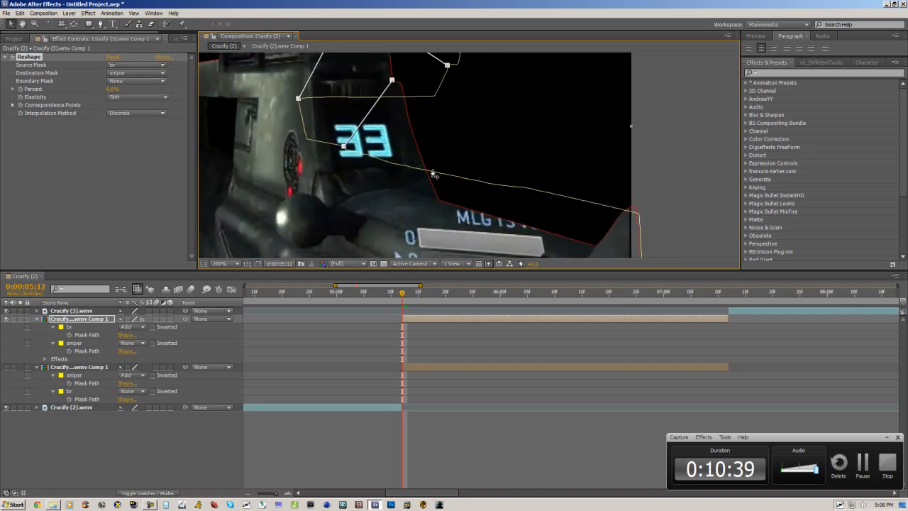
left_click(435, 174, "alt")
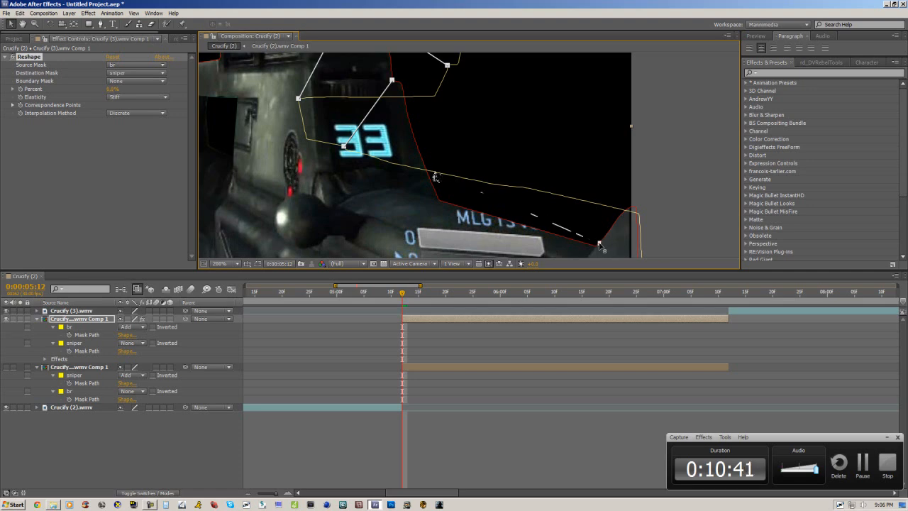
left_click_drag(434, 175, 439, 202)
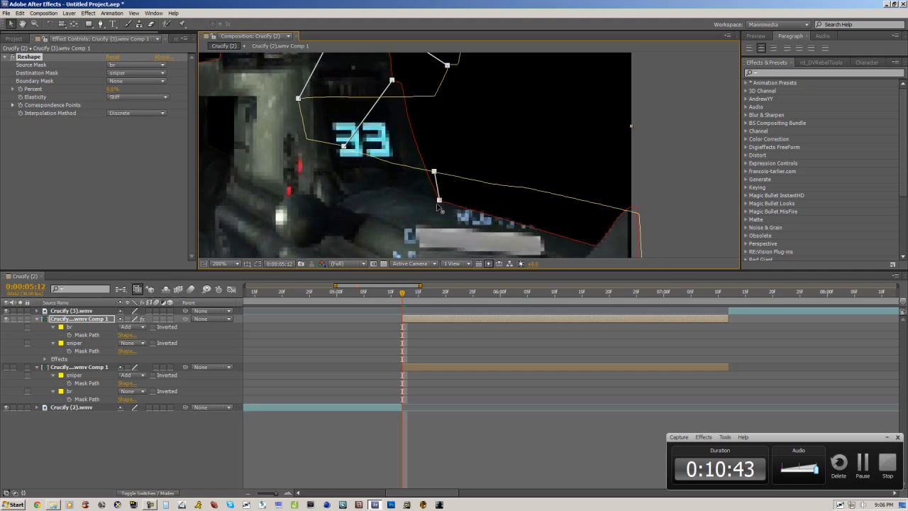
left_click_drag(437, 177, 451, 184)
left_click(414, 137)
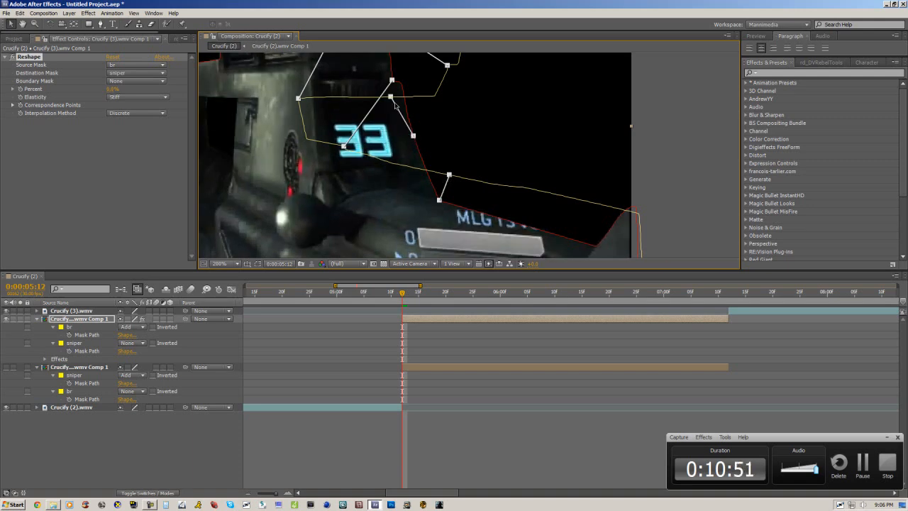
left_click_drag(390, 98, 390, 163)
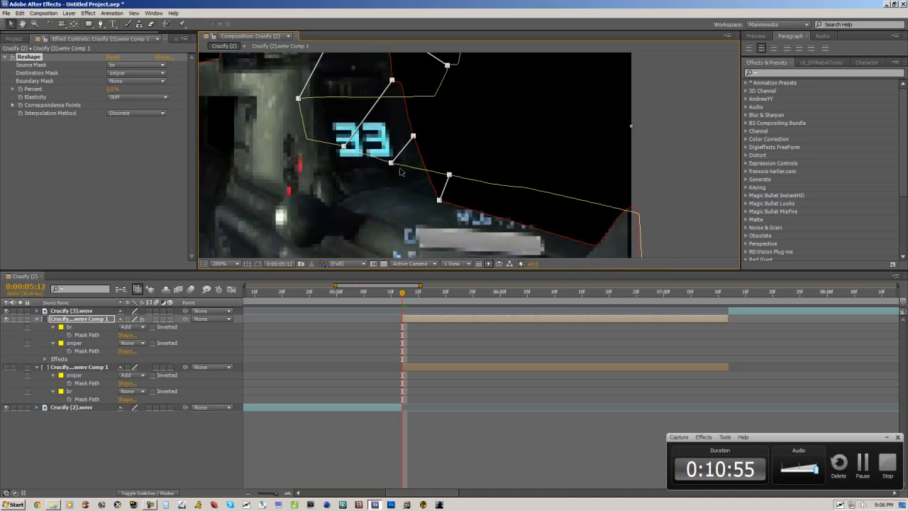
Add two correspondence points at the barrel's far right end, joining the br outline's notch and upper corner to the sniper outline.
left_click_drag(559, 213, 517, 176)
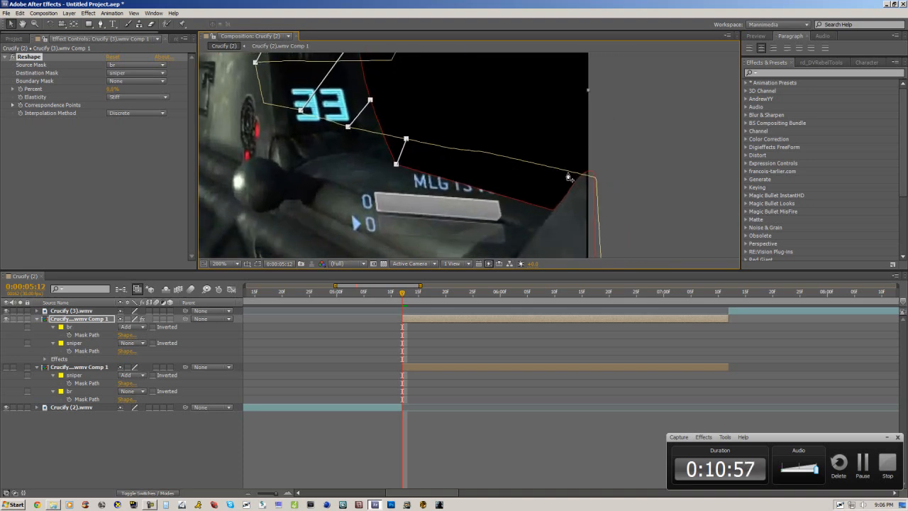
left_click(565, 170, "alt")
left_click_drag(585, 238, 570, 205)
left_click_drag(580, 244, 539, 177)
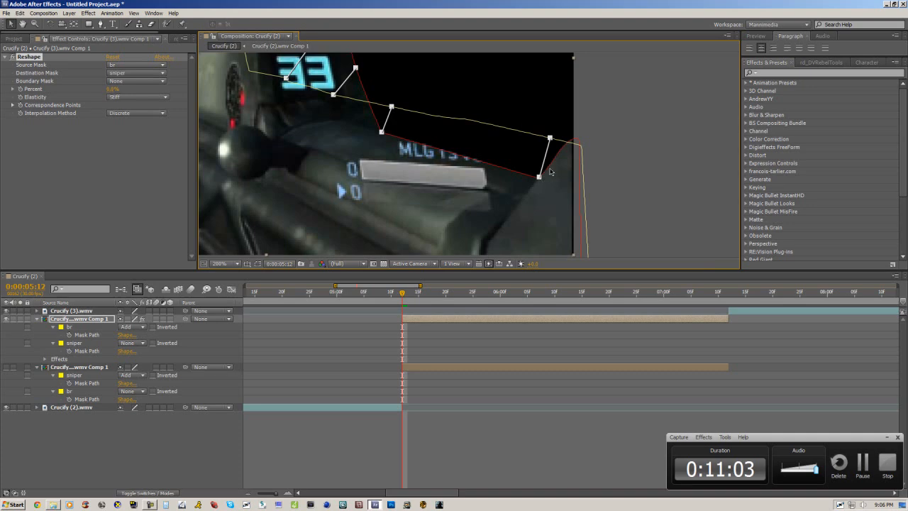
left_click(578, 141)
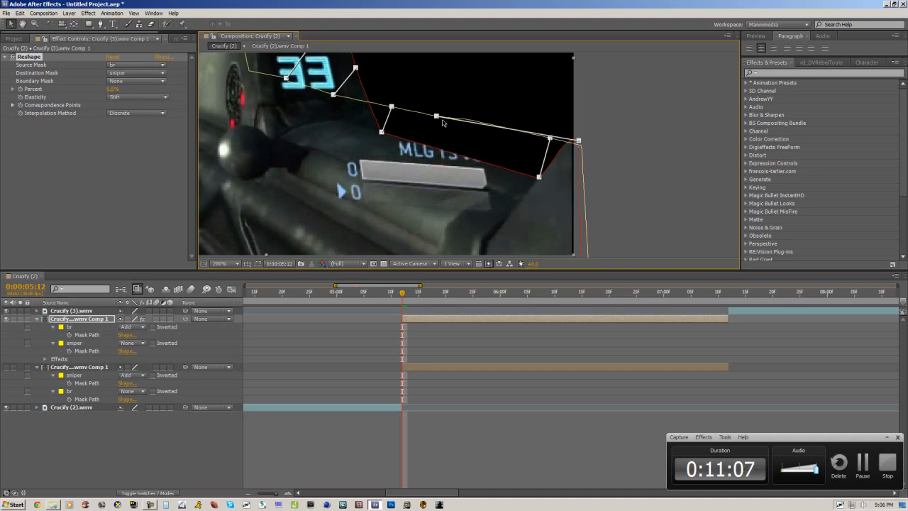
left_click_drag(504, 142, 587, 147)
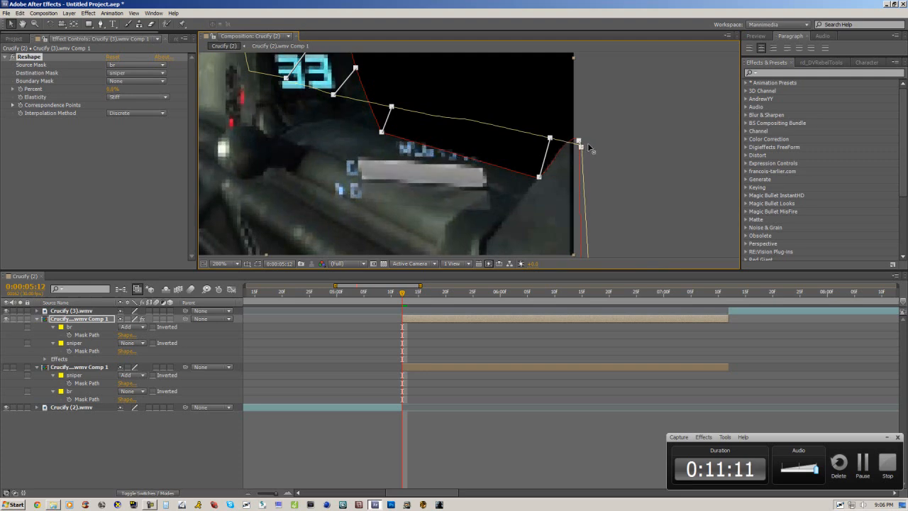
Add correspondence points between the br and sniper outlines on the frame's right edge and at its bottom-right corner.
scroll(577, 161, "down", 3)
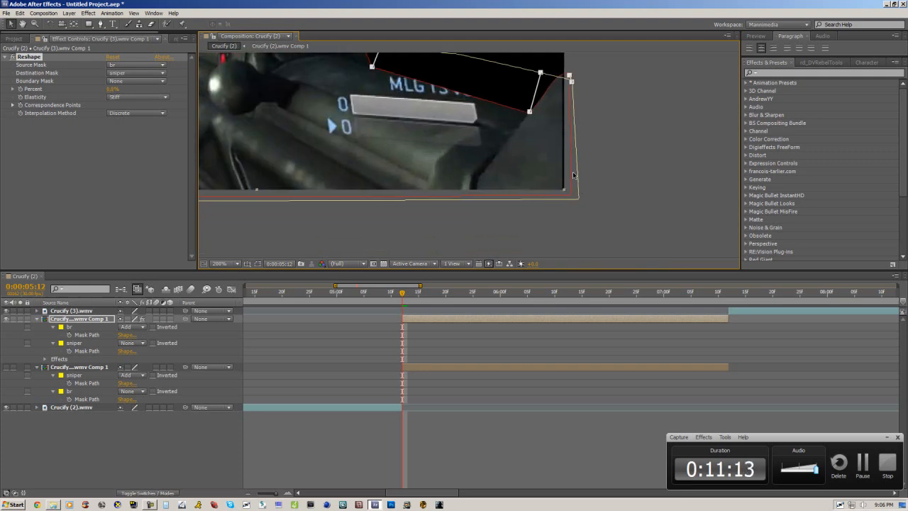
left_click(578, 170)
left_click_drag(513, 197, 572, 175)
left_click(570, 199, "alt")
left_click_drag(448, 194, 561, 202)
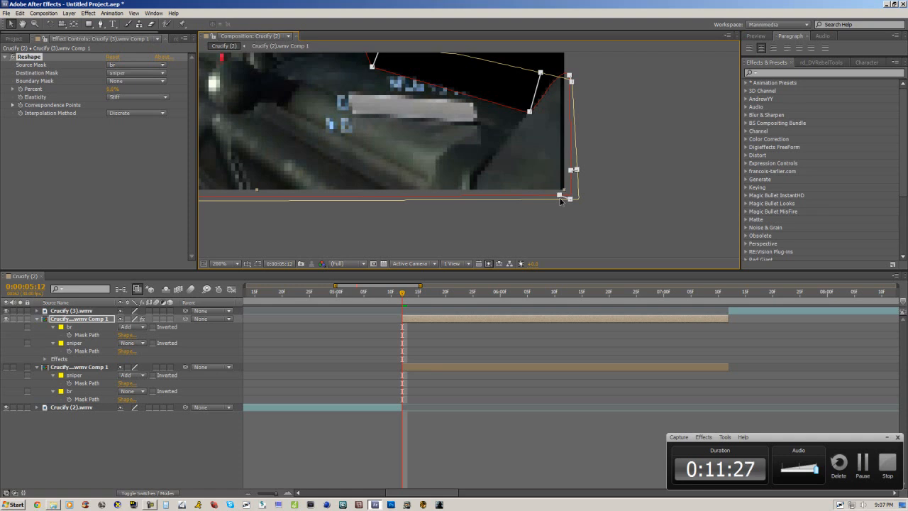
Add a correspondence point linking the sniper outline's leftmost tip to the small protrusion on the gun's left side.
left_click_drag(354, 161, 550, 177)
left_click_drag(448, 170, 474, 171)
mouse_move(358, 170)
left_mouse_down()
mouse_move(431, 172)
mouse_move(412, 233)
left_mouse_up()
left_click_drag(419, 118, 412, 187)
left_click(328, 127)
left_click(456, 53)
left_click_drag(456, 53, 390, 154)
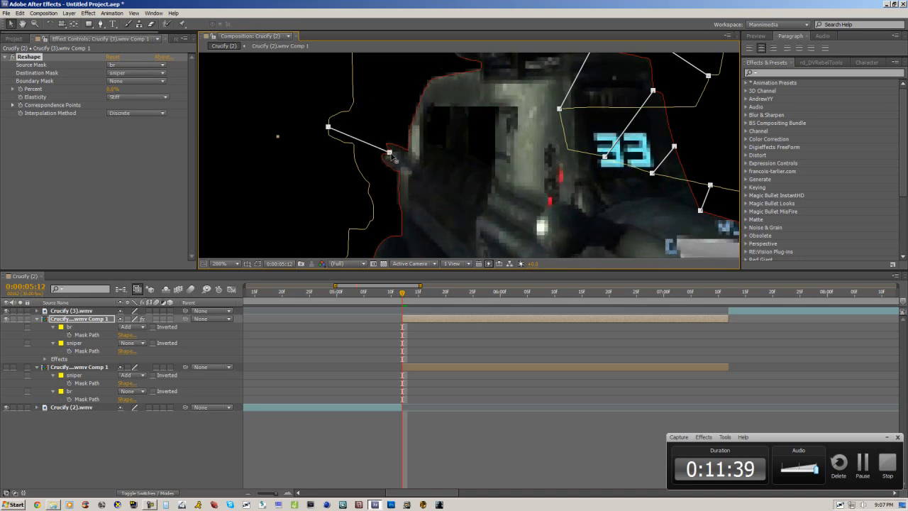
Add two correspondence points linking the sniper outline's upper-left curve to the gun body's top-left corner and to the body edge beneath the scope.
scroll(397, 149, "up", 4)
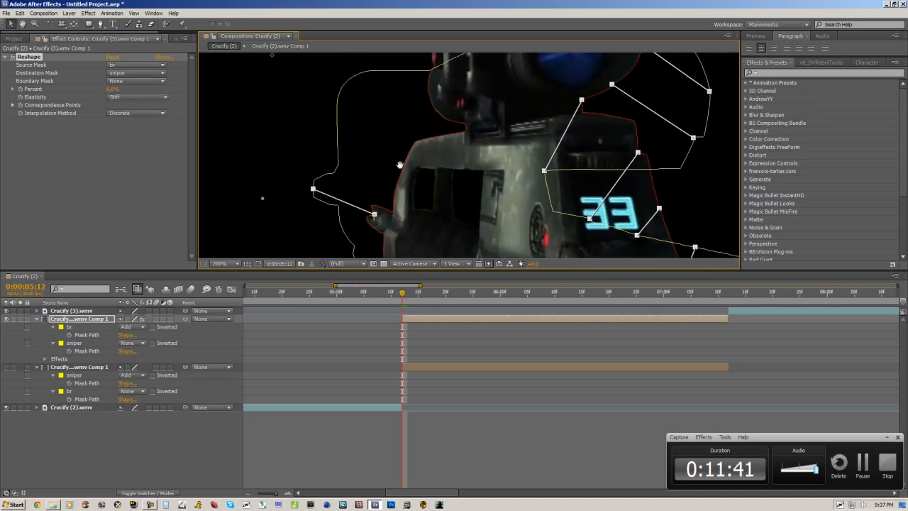
left_click(349, 103, "alt")
left_click_drag(461, 75, 410, 150)
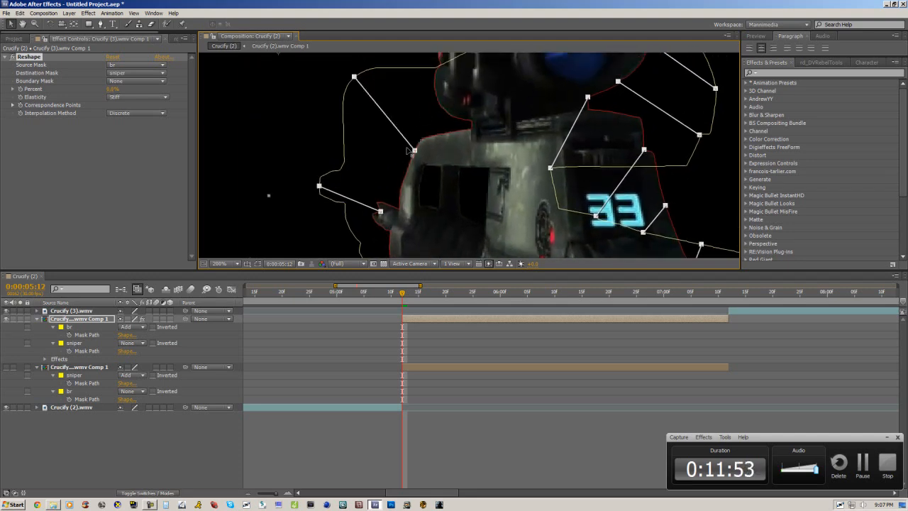
left_click_drag(356, 80, 344, 107)
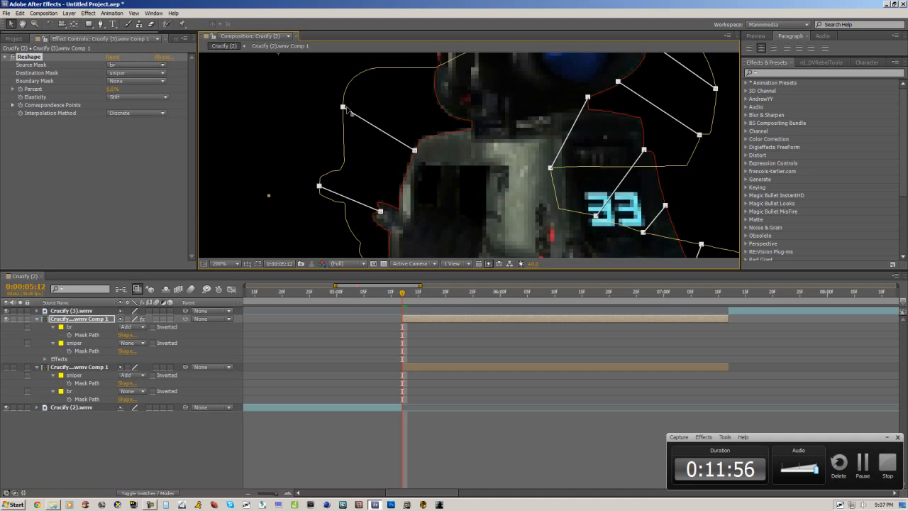
left_click(388, 68)
scroll(397, 71, "up", 3)
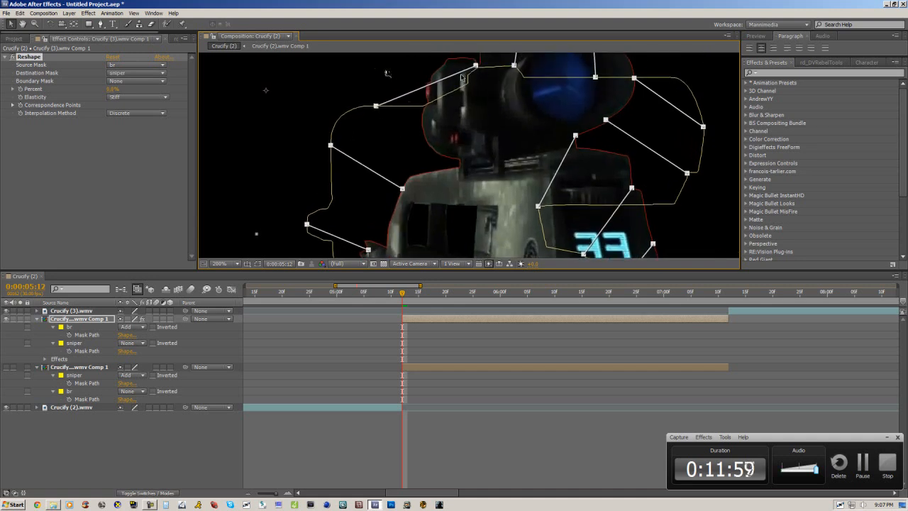
left_click_drag(473, 70, 459, 170)
scroll(454, 142, "up", 1)
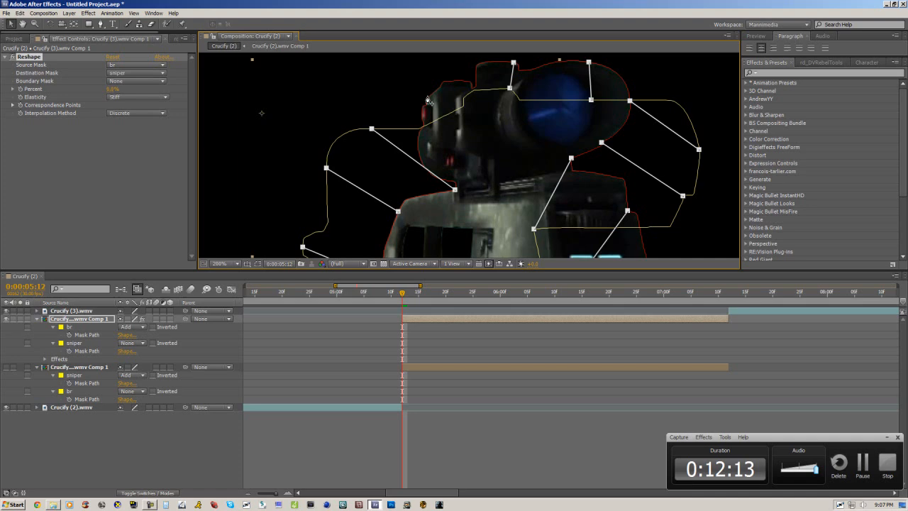
double_click(429, 100)
key("comma")
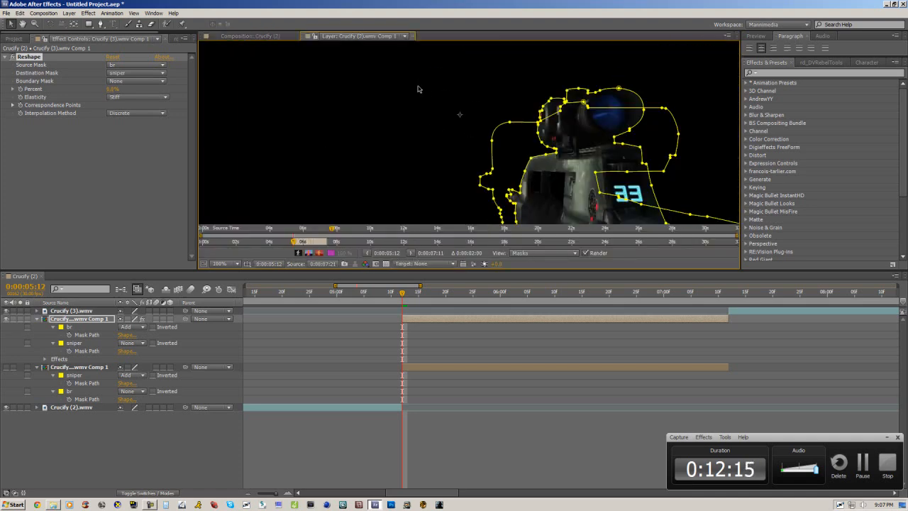
left_click(413, 36)
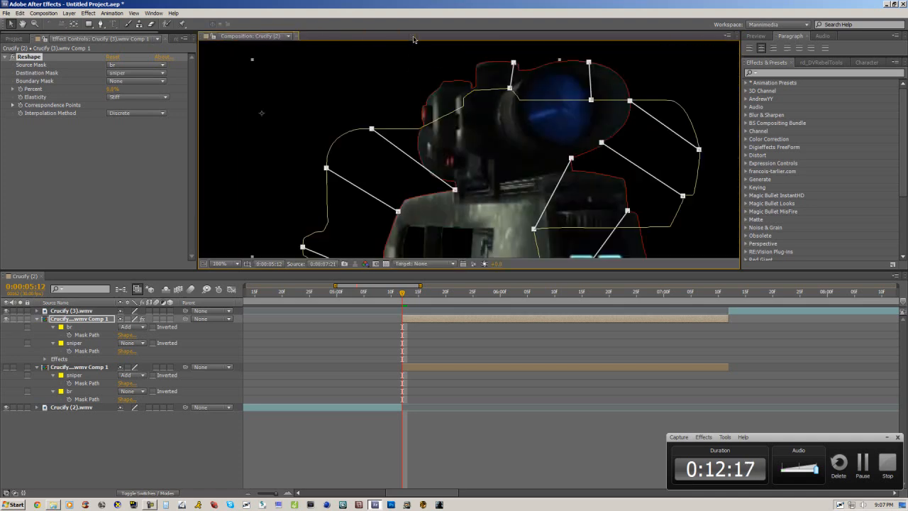
Add a correspondence point linking the sniper outline's left side to the gun body's edge just beneath the small protrusion.
scroll(462, 106, "down", 3)
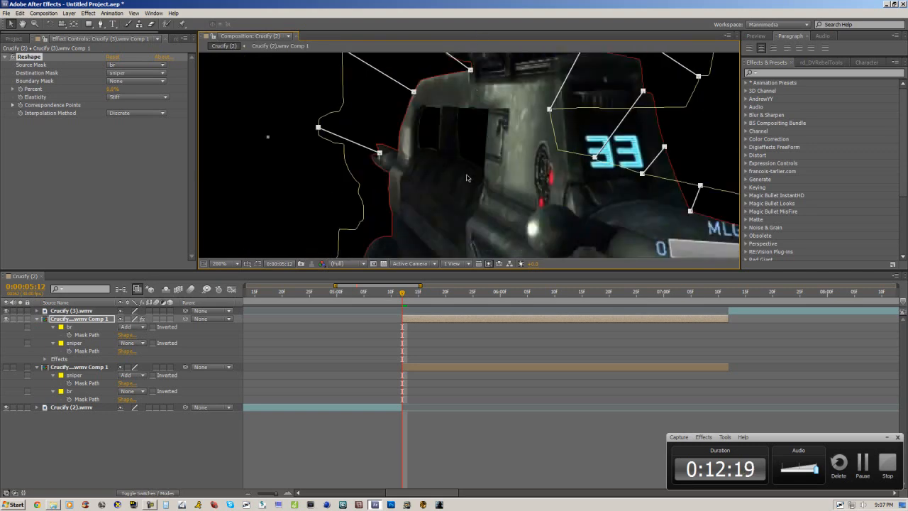
left_click(364, 164)
left_click(394, 174)
key("ctrl+z")
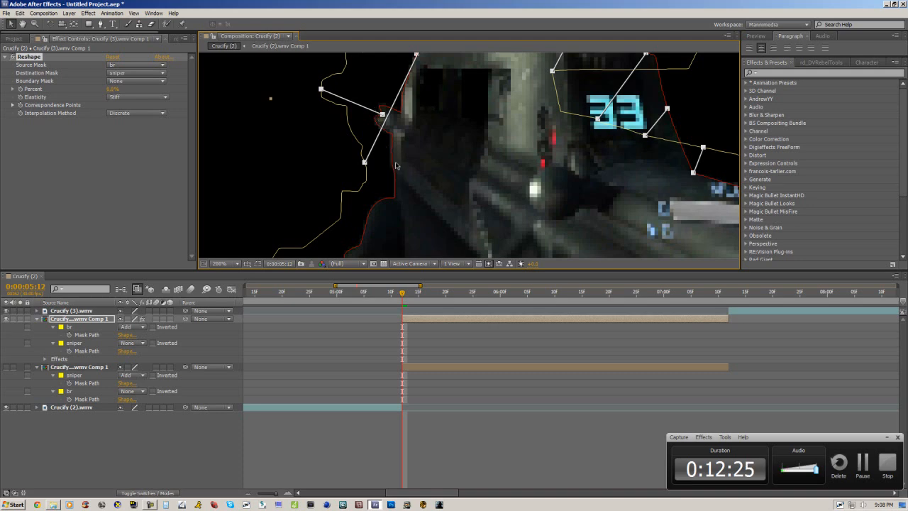
left_click_drag(397, 164, 386, 193)
left_click_drag(382, 150, 411, 149)
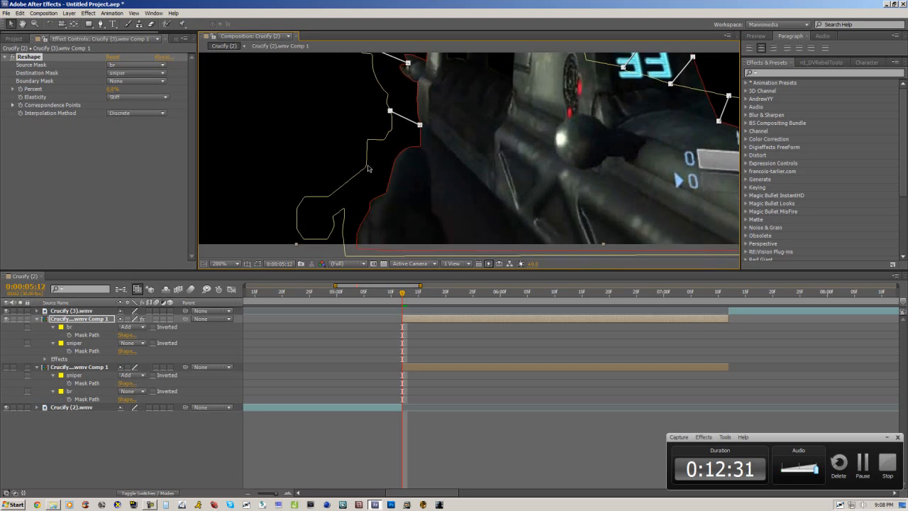
Add two correspondence points linking the sniper outline's lower-left bend and leftmost foot to the hand's upper and lower edges.
left_click(366, 165, "alt")
left_click_drag(426, 57, 409, 158)
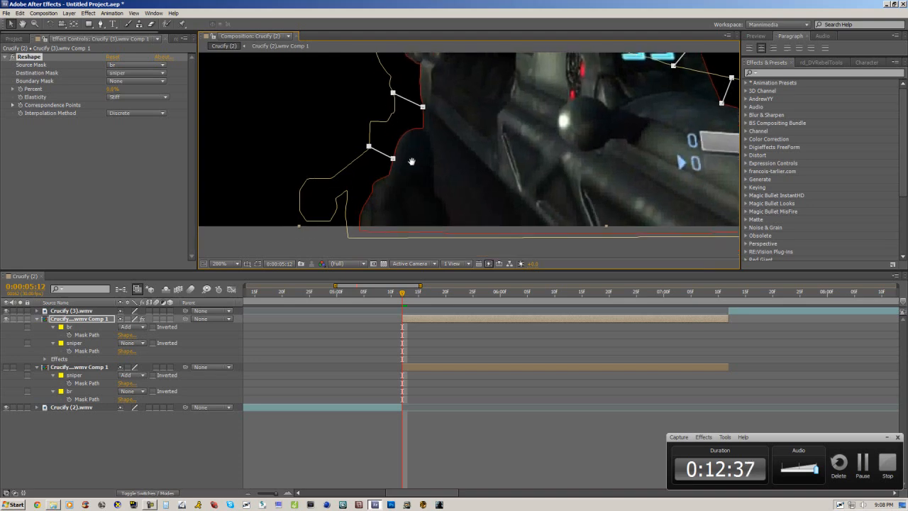
left_click(300, 199, "alt")
left_click_drag(424, 75, 369, 195)
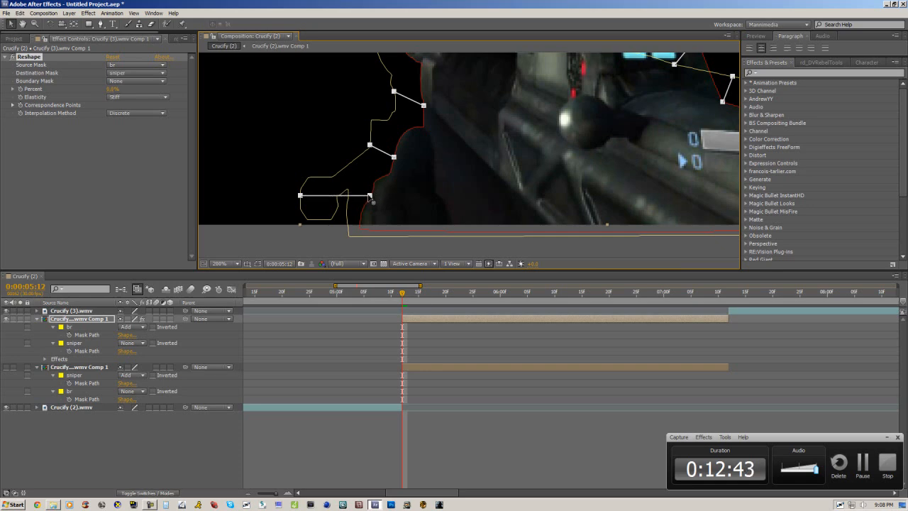
Set the Reshape Percent to 100% and inspect the warped gun without its mask outlines.
left_click_drag(464, 166, 143, 166)
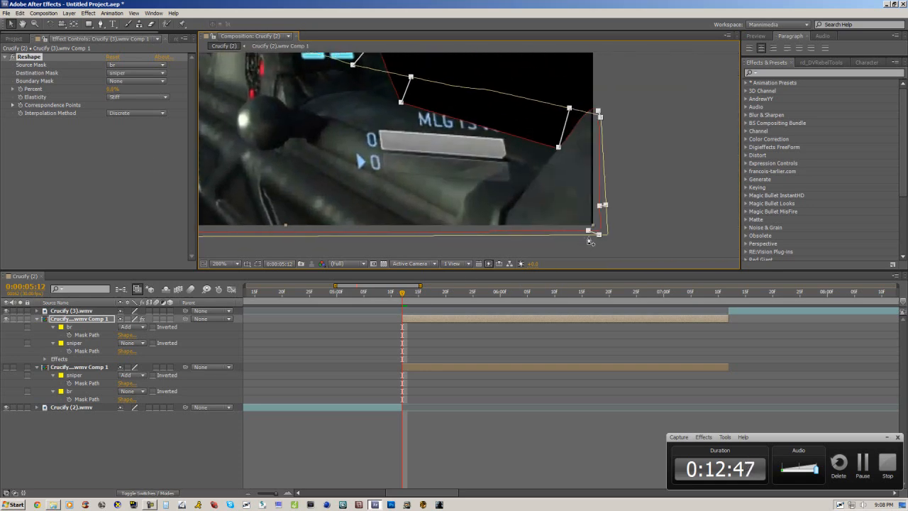
left_click_drag(453, 169, 555, 206)
left_click_drag(427, 151, 515, 126)
scroll(533, 117, "down", 1)
scroll(532, 114, "down", 2)
scroll(532, 114, "up", 2)
left_click_drag(531, 118, 522, 174)
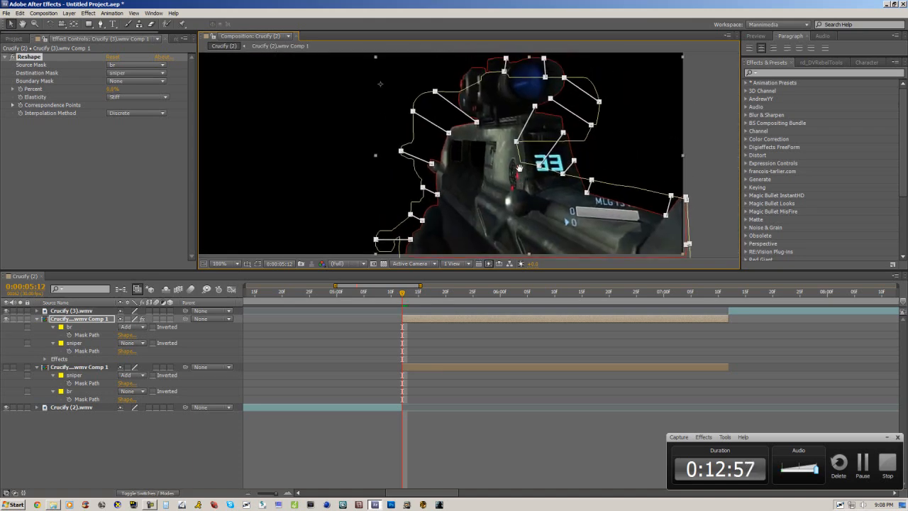
left_click_drag(113, 92, 168, 87)
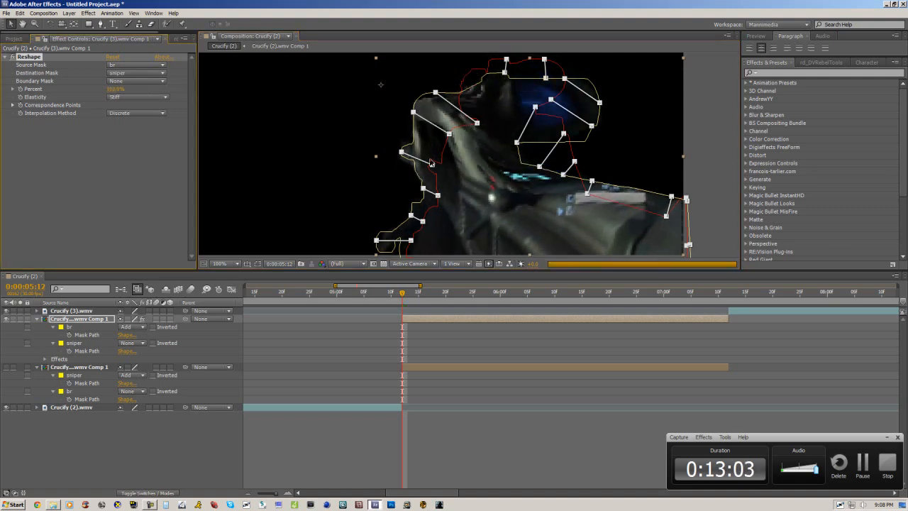
scroll(424, 154, "down", 2)
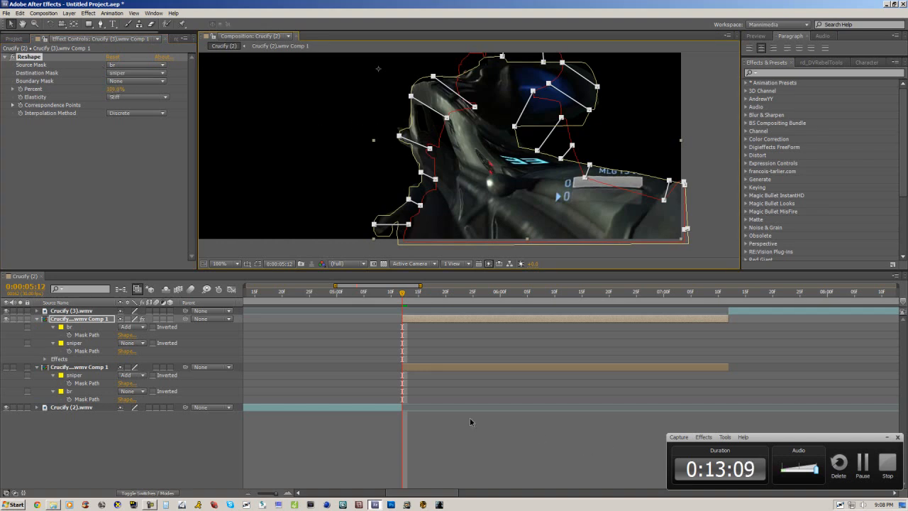
left_click(327, 429)
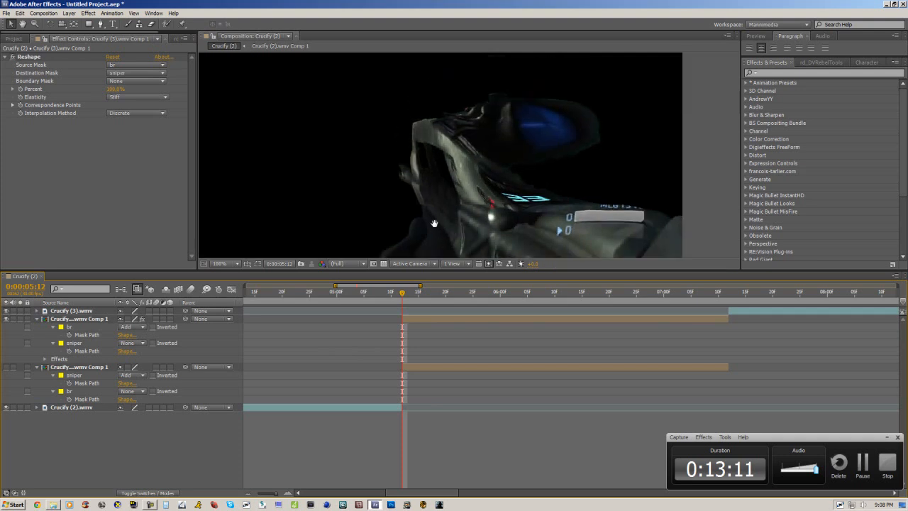
scroll(434, 211, "down", 2)
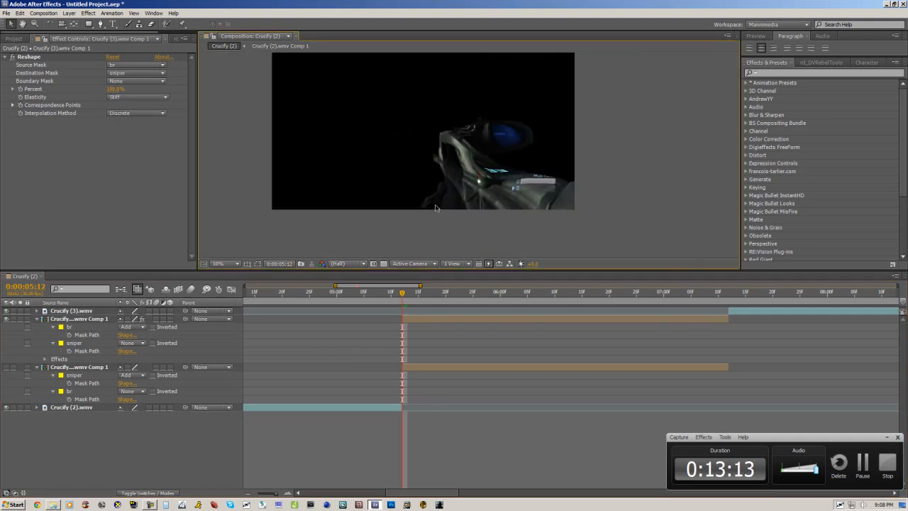
scroll(435, 208, "up", 2)
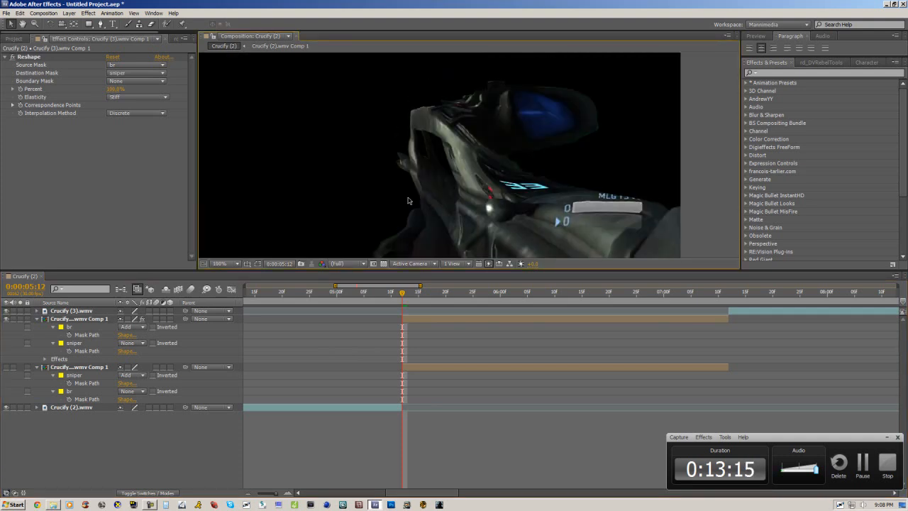
Try Super Fluid elasticity on the Reshape effect and inspect the warped gun.
left_click(125, 99)
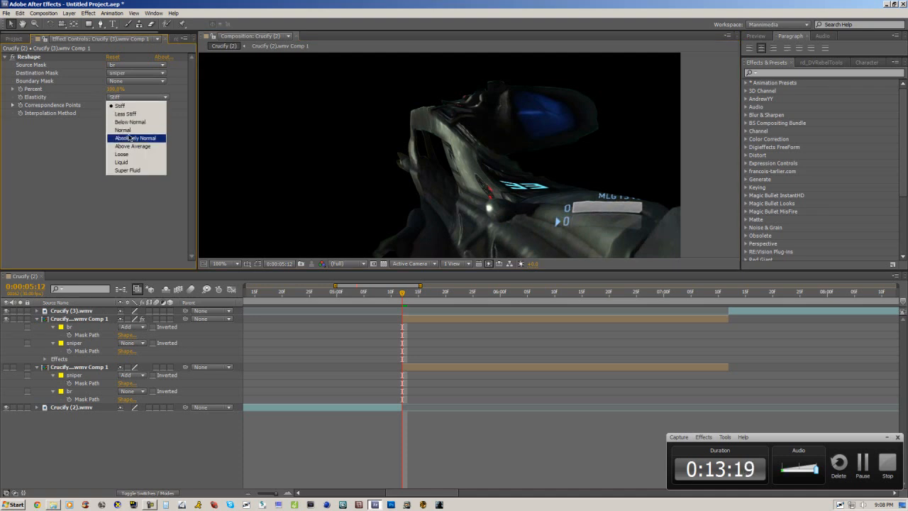
left_click(119, 171)
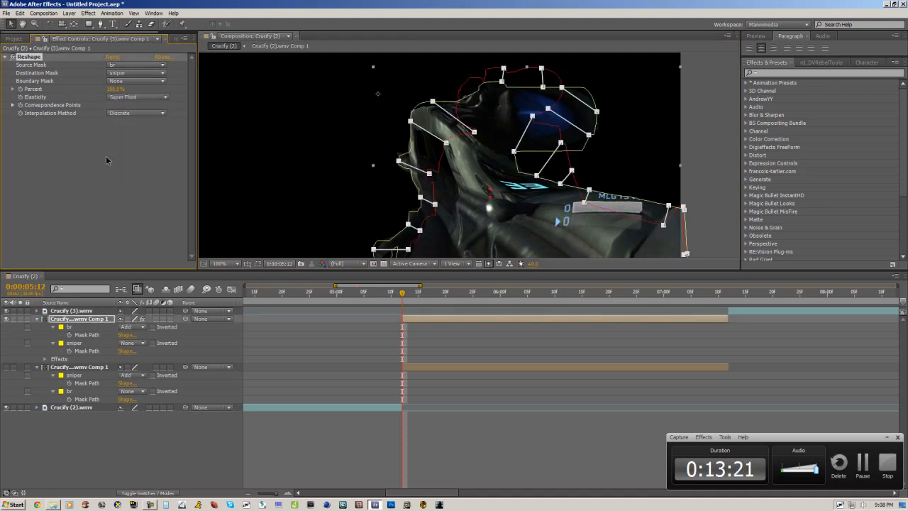
right_click(126, 124)
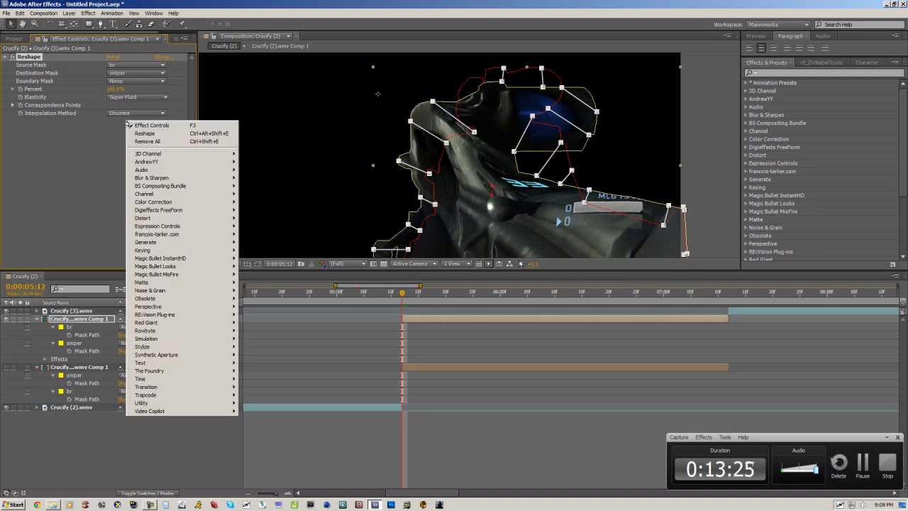
left_click(350, 415)
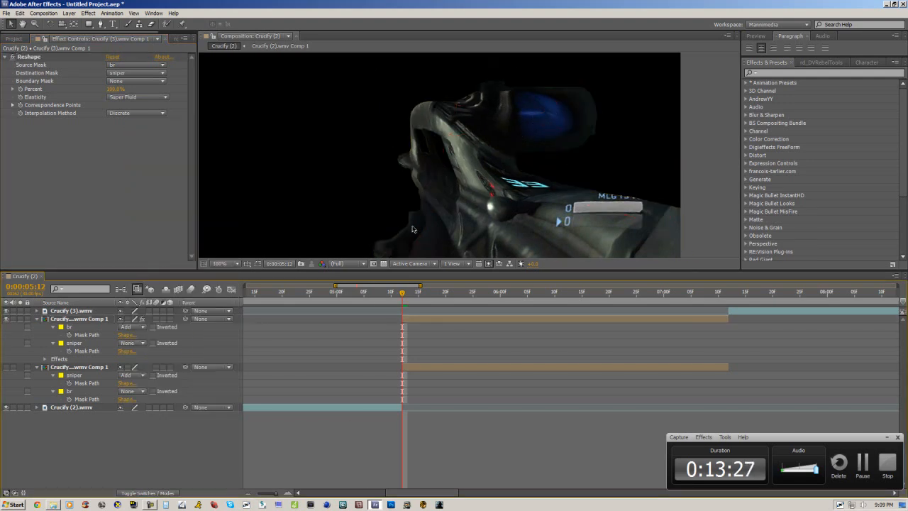
left_click_drag(414, 231, 425, 205)
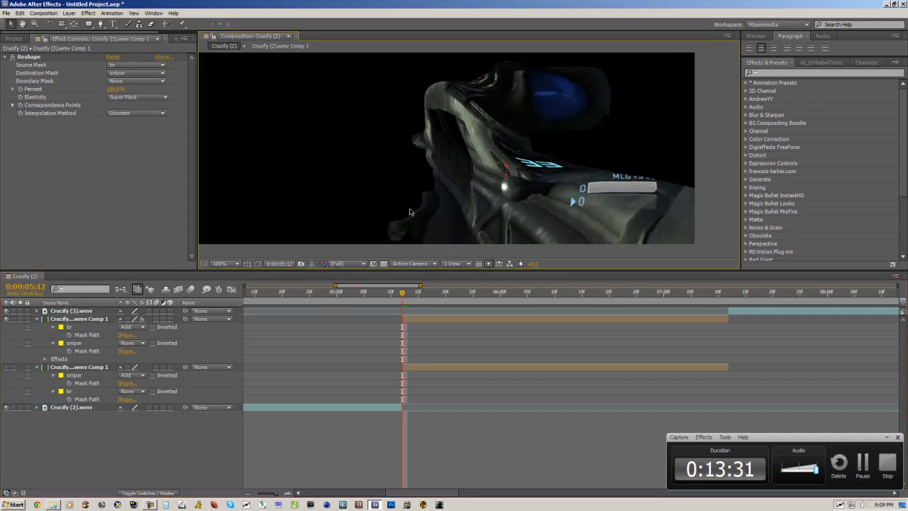
left_click(164, 98)
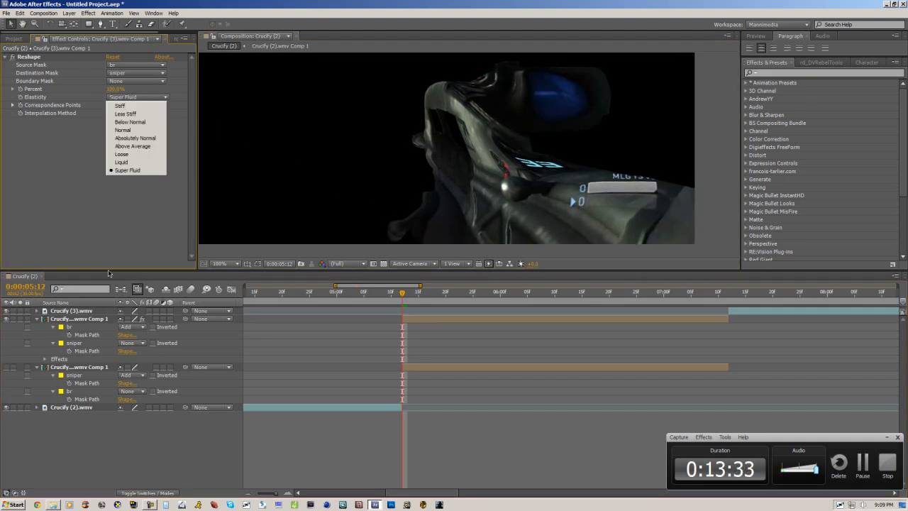
left_click(114, 220)
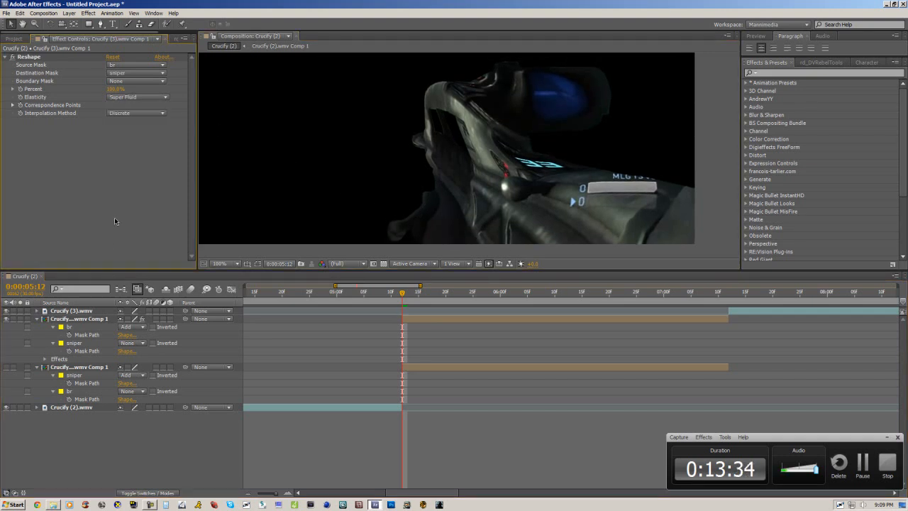
Set the Reshape effect's Elasticity to Absolutely Normal and inspect the warped gun in the full frame.
left_click(146, 97)
left_click(137, 140)
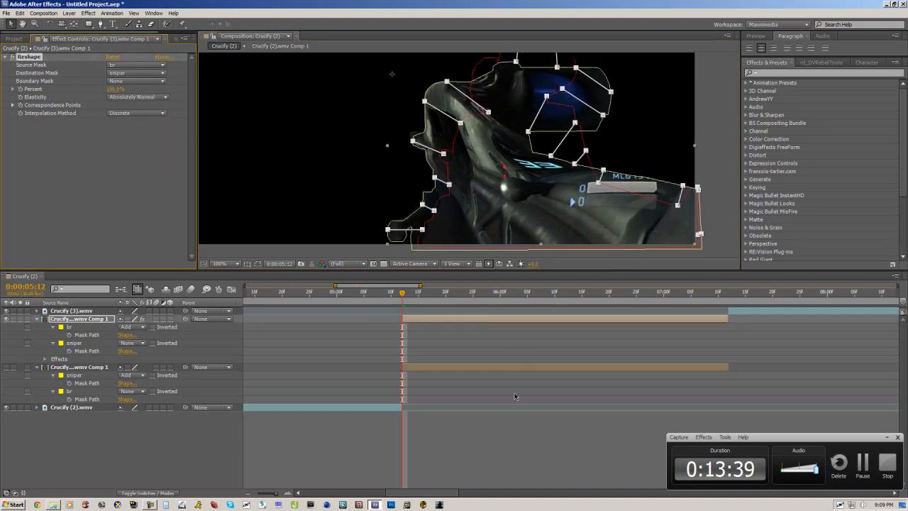
left_click(516, 433)
left_click_drag(467, 203, 463, 217)
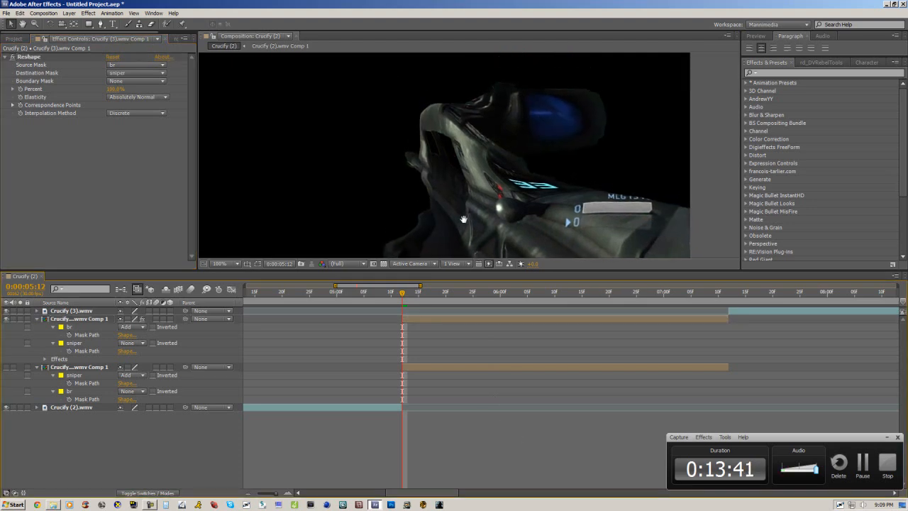
scroll(461, 183, "down", 2)
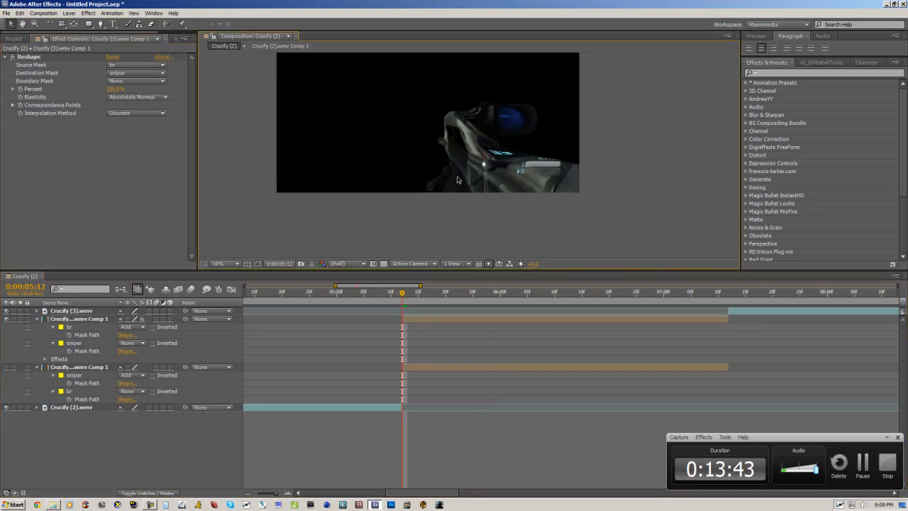
left_click_drag(457, 180, 481, 205)
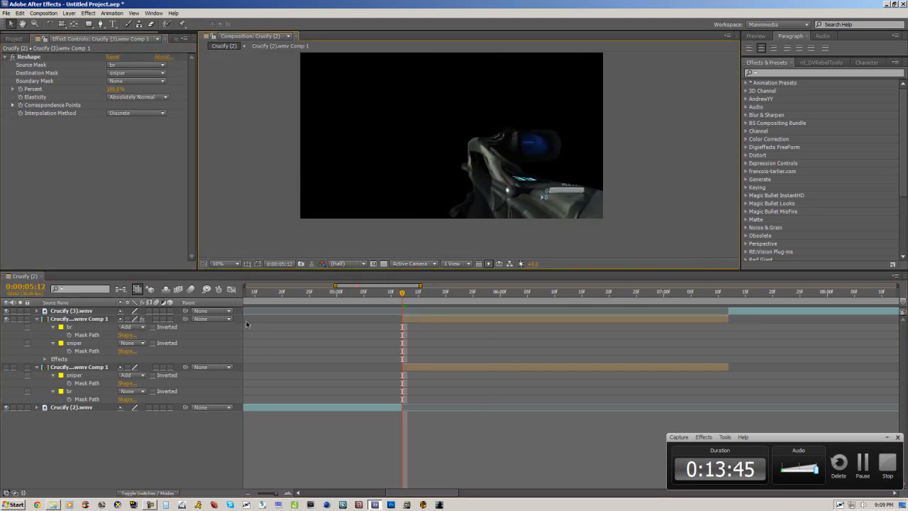
Collapse the Crucify (3).wmv Comp 1 layer and hide it, showing the sniper precomp in its place.
left_click(37, 320)
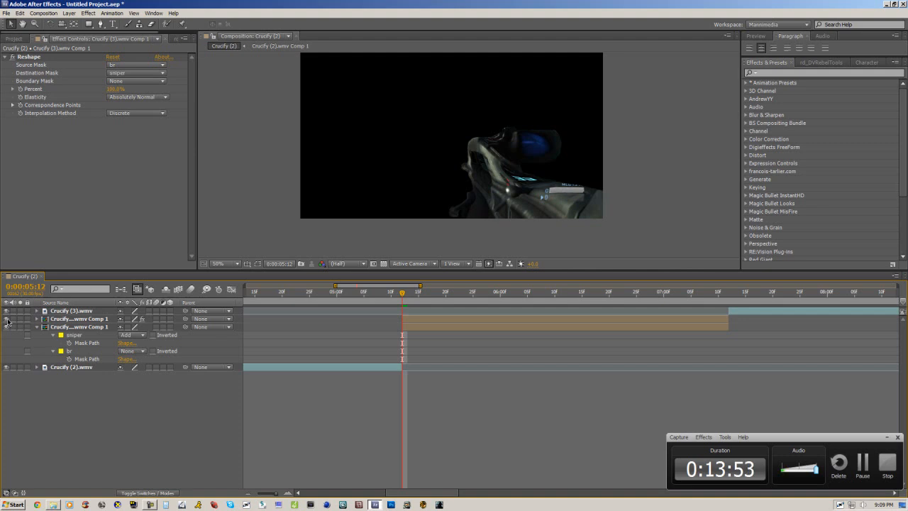
left_click(6, 319)
left_click(74, 327)
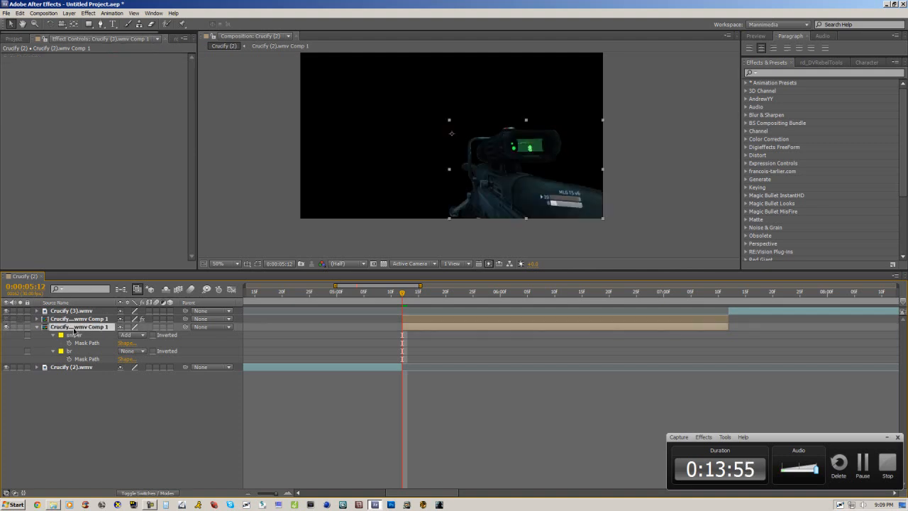
left_click(68, 319)
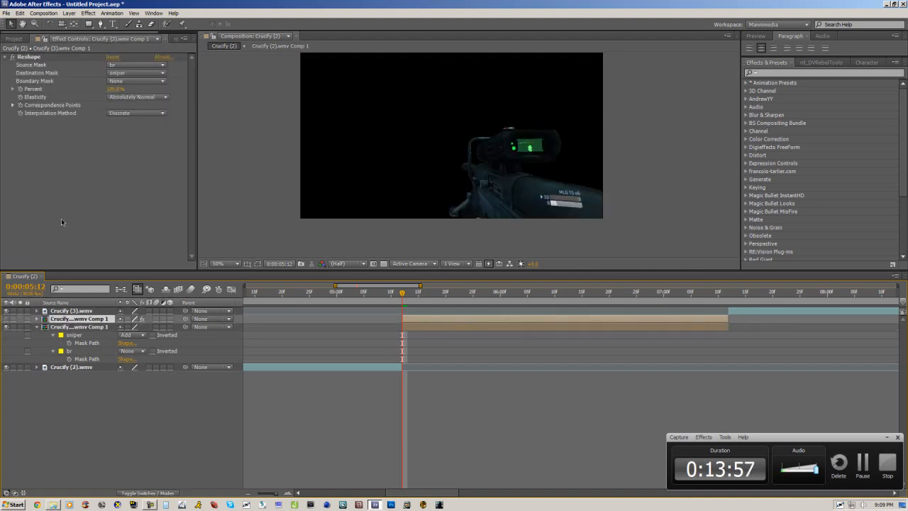
Apply the Reshape distortion effect to the sniper precomp layer, Crucify (2).wmv Comp 1.
left_click(103, 330)
left_click(87, 13)
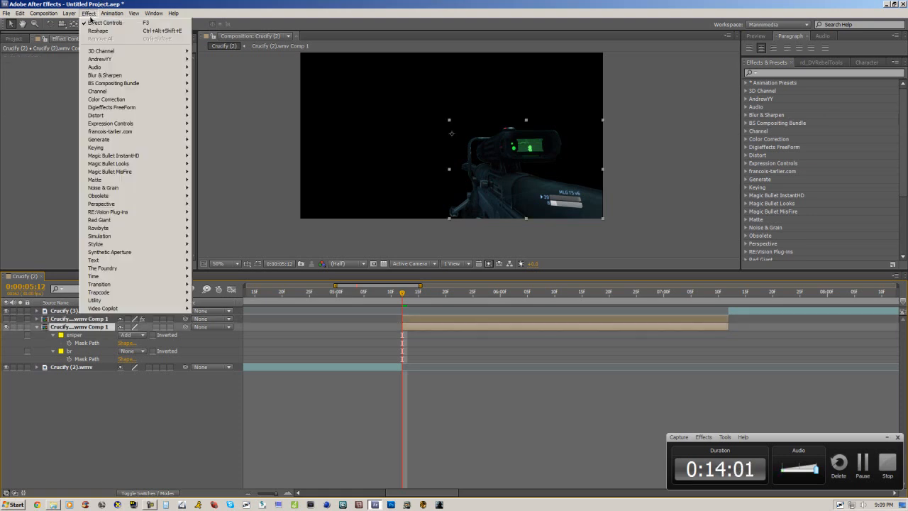
mouse_move(112, 116)
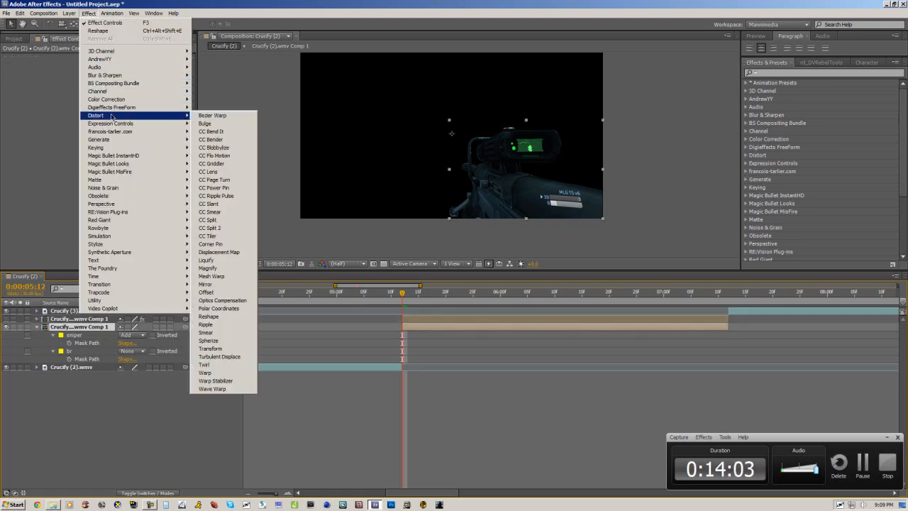
left_click(213, 317)
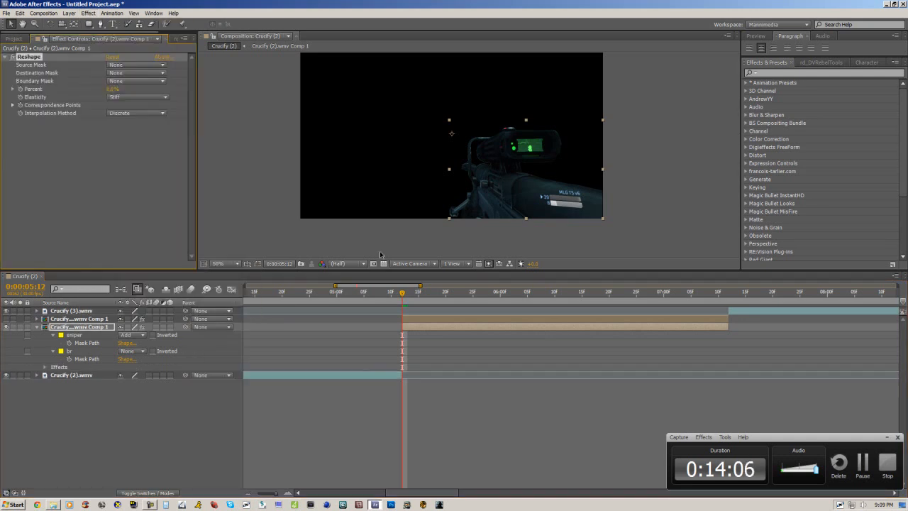
Set the sniper layer's Reshape Source Mask to sniper and its Destination Mask to br.
left_click(145, 65)
left_click(130, 86)
left_click(133, 74)
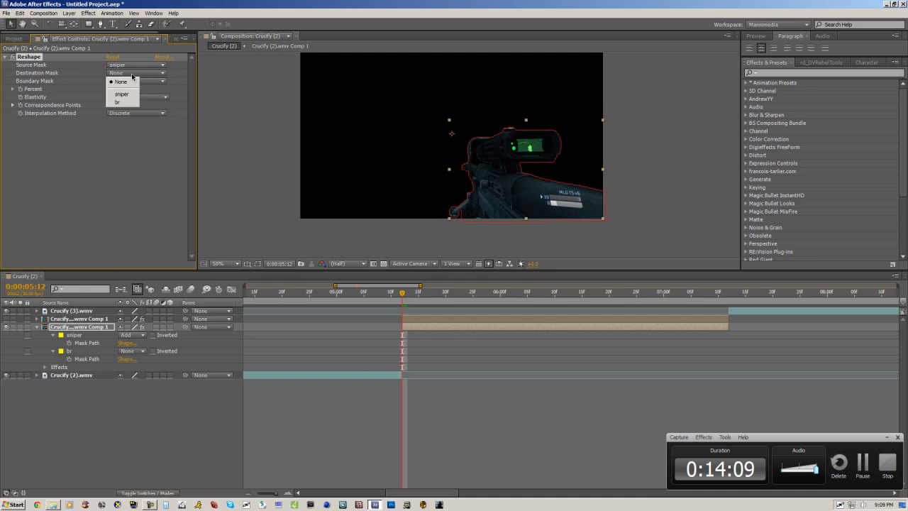
left_click(125, 95)
left_click(131, 75)
left_click(124, 101)
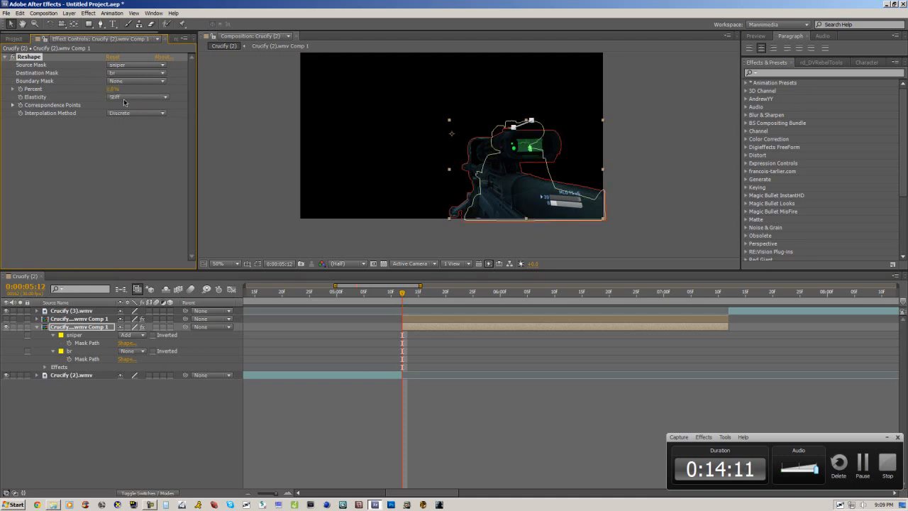
key("period")
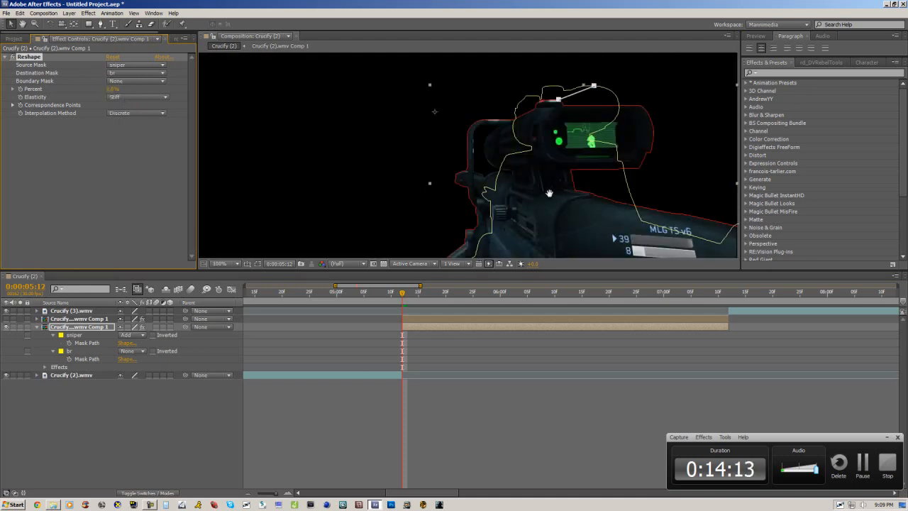
left_click_drag(557, 187, 517, 216)
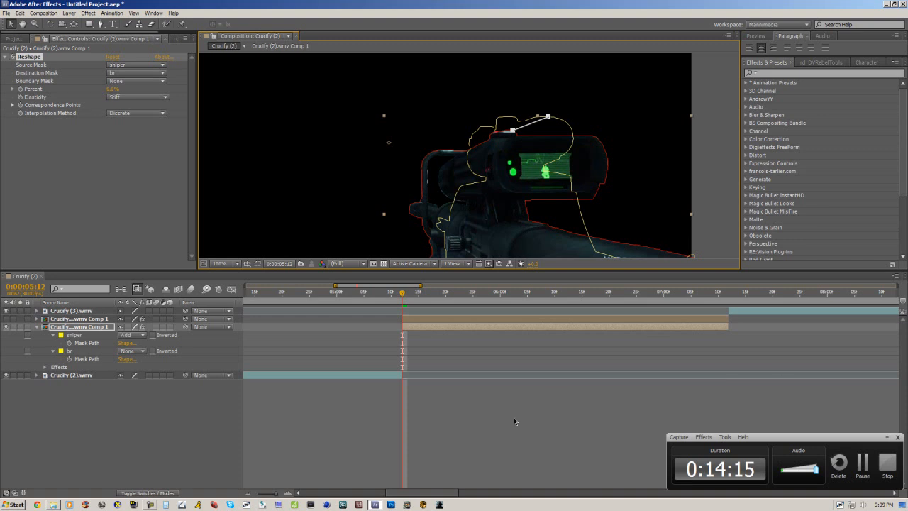
left_click(870, 465)
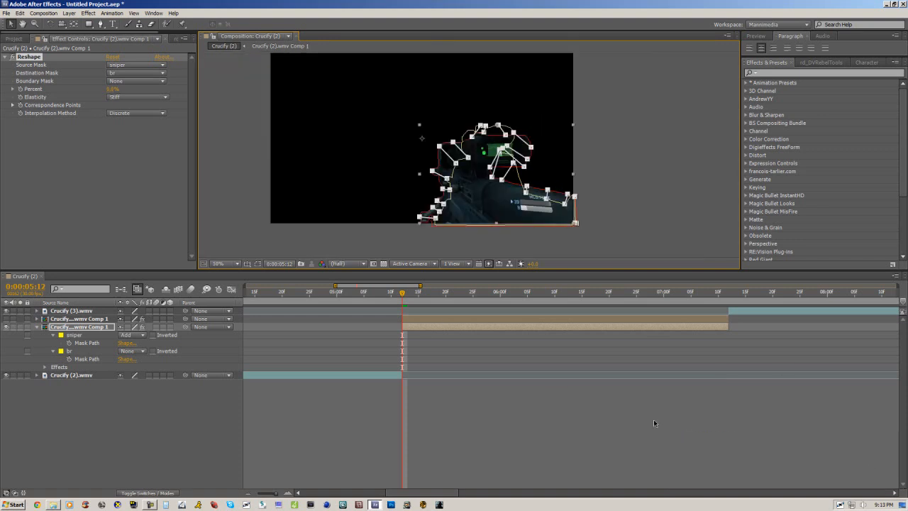
left_click_drag(470, 195, 487, 210)
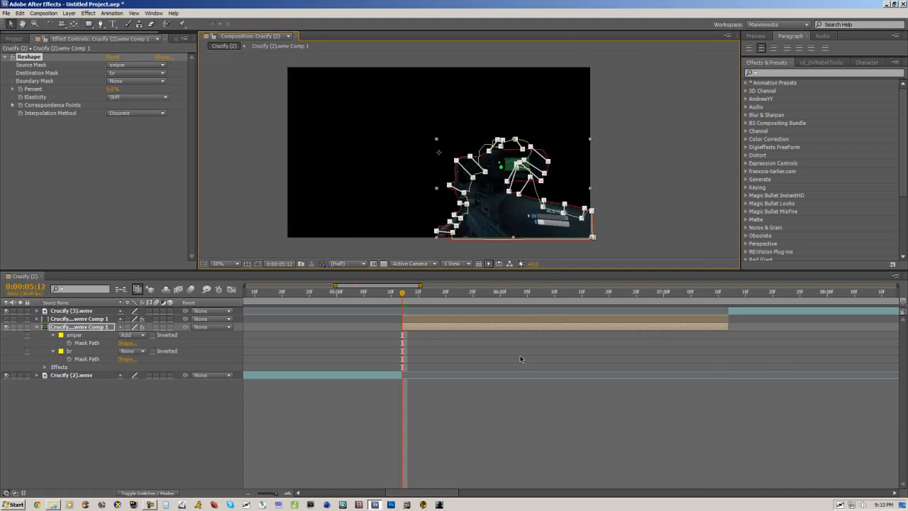
Collapse the sniper precomp layer's mask properties and make the Crucify (3).wmv Comp 1 layer visible again.
left_click(475, 421)
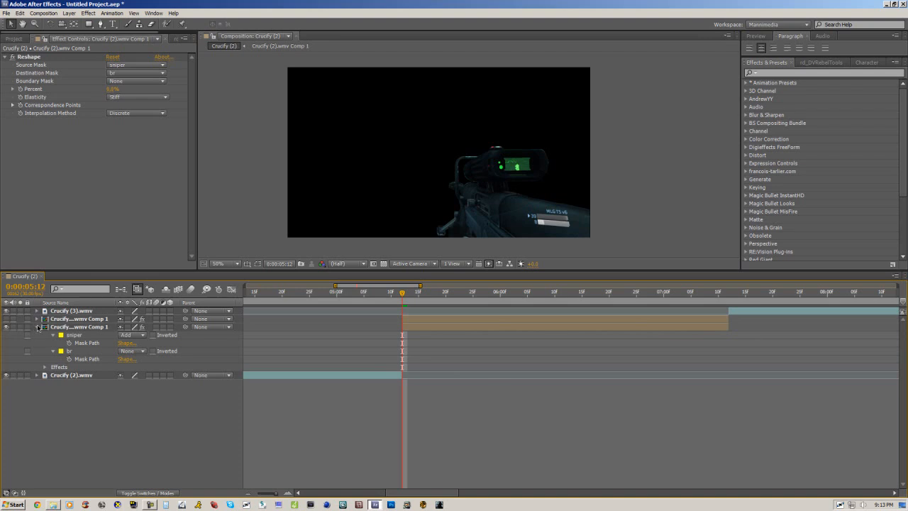
left_click(36, 327)
left_click(84, 327)
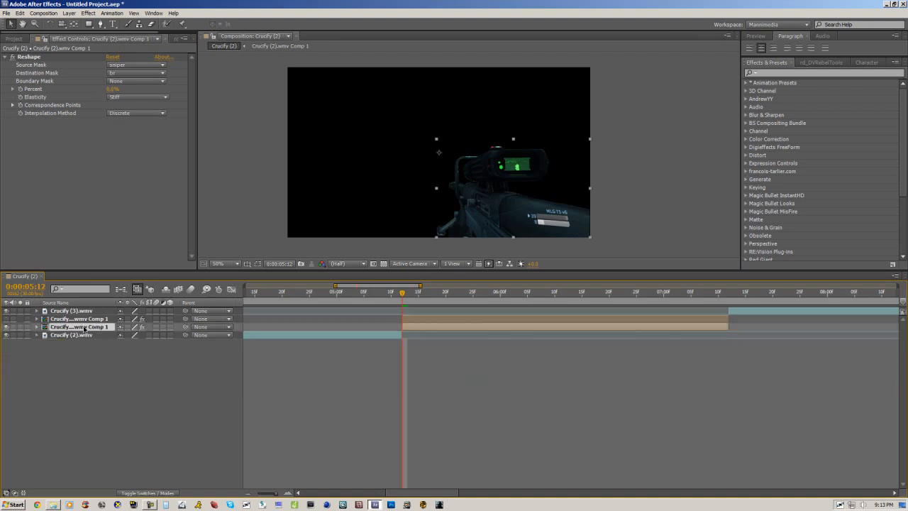
left_click(7, 319)
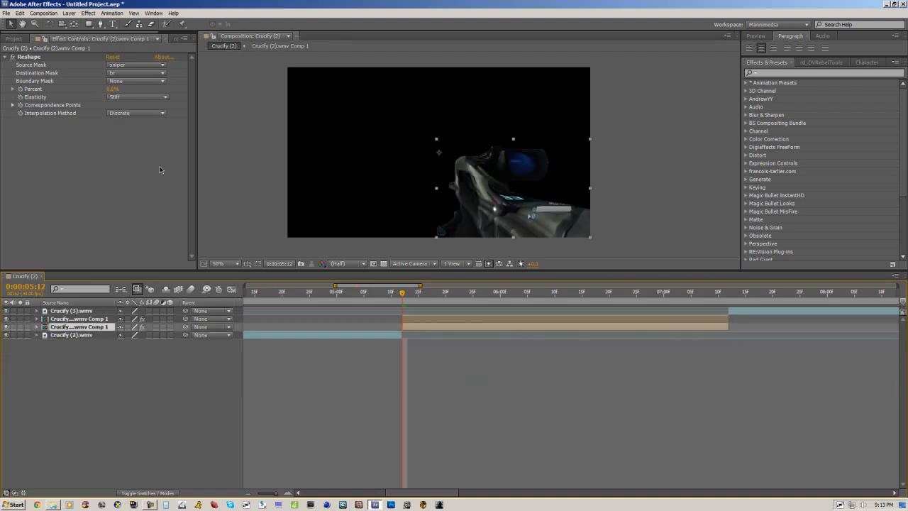
Set the Reshape Elasticity on the sniper precomp layer, Crucify (2).wmv Comp 1, to Absolutely Normal and finally to Loose.
left_click(121, 98)
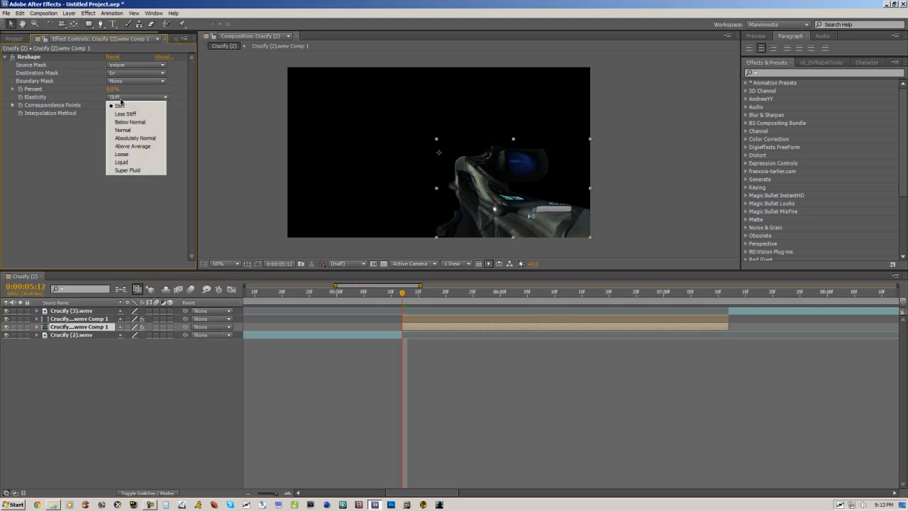
left_click(140, 138)
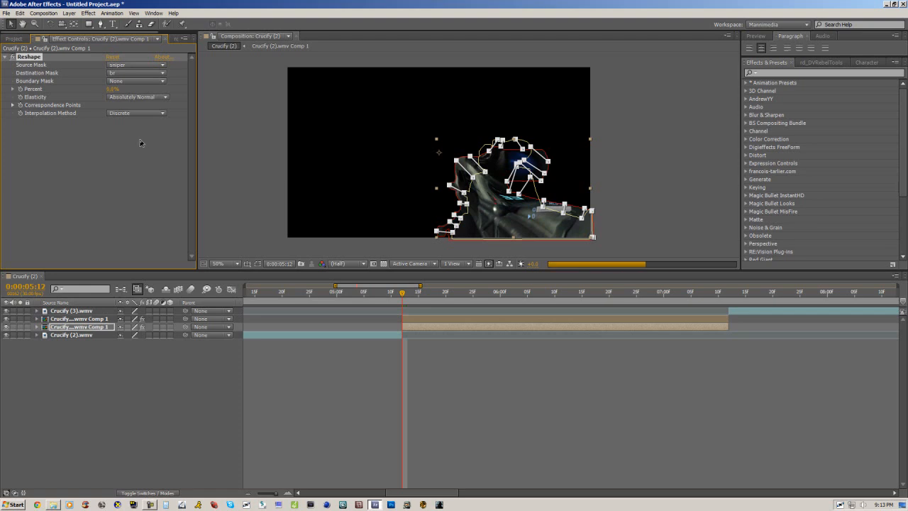
left_click(141, 98)
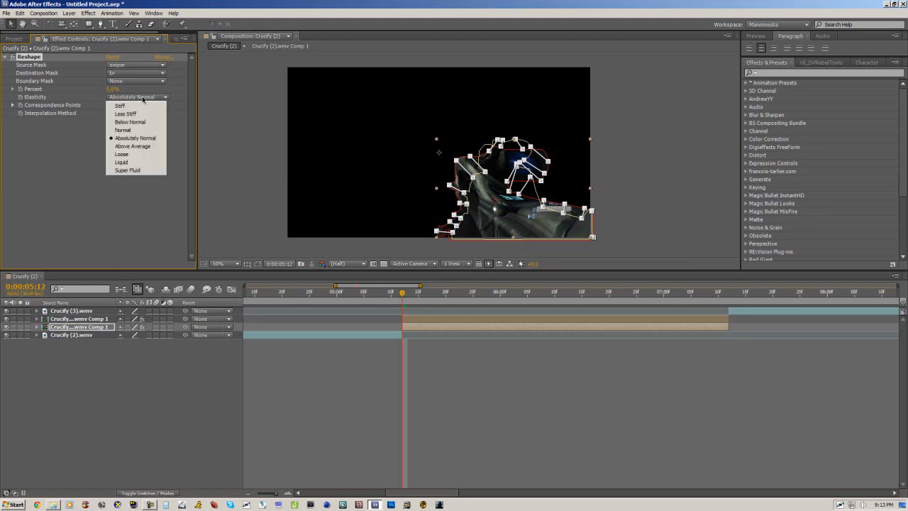
left_click(137, 154)
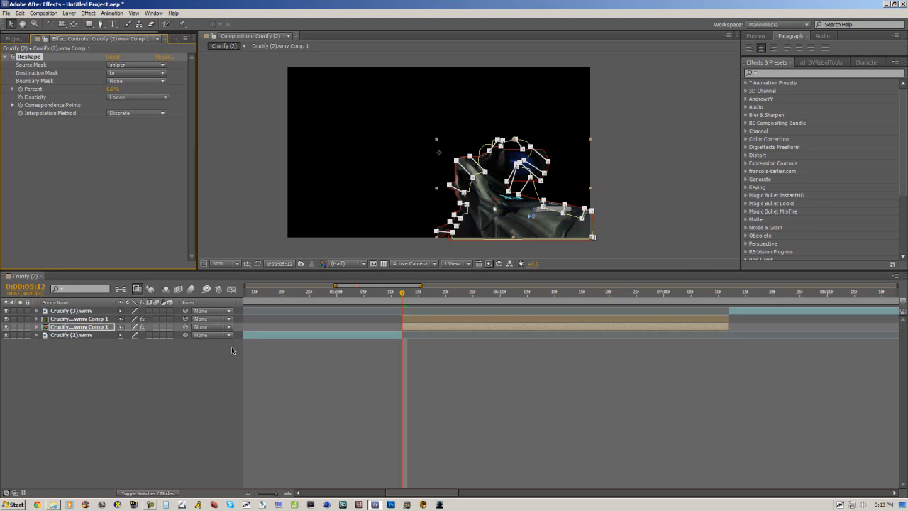
Set the Reshape Elasticity on the br precomp layer, Crucify (3).wmv Comp 1, to Loose and deselect the layer.
left_click(103, 318)
left_click(155, 97)
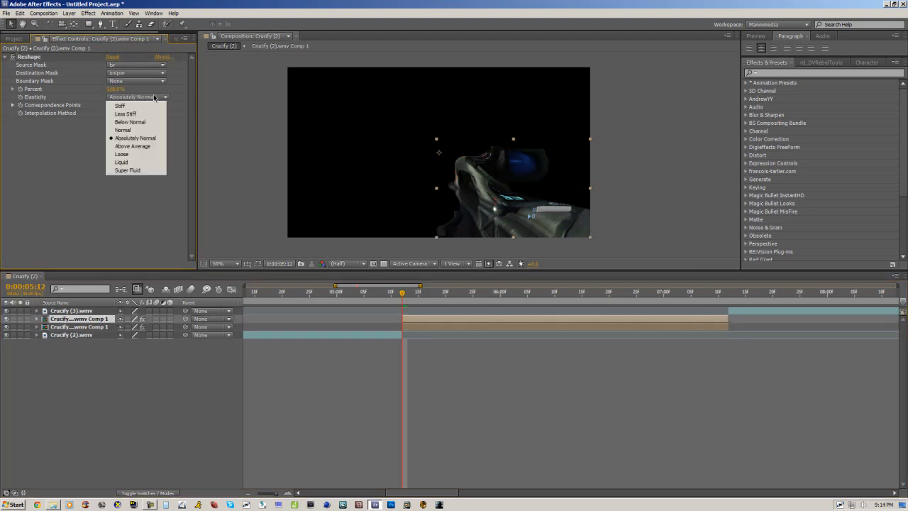
left_click(128, 154)
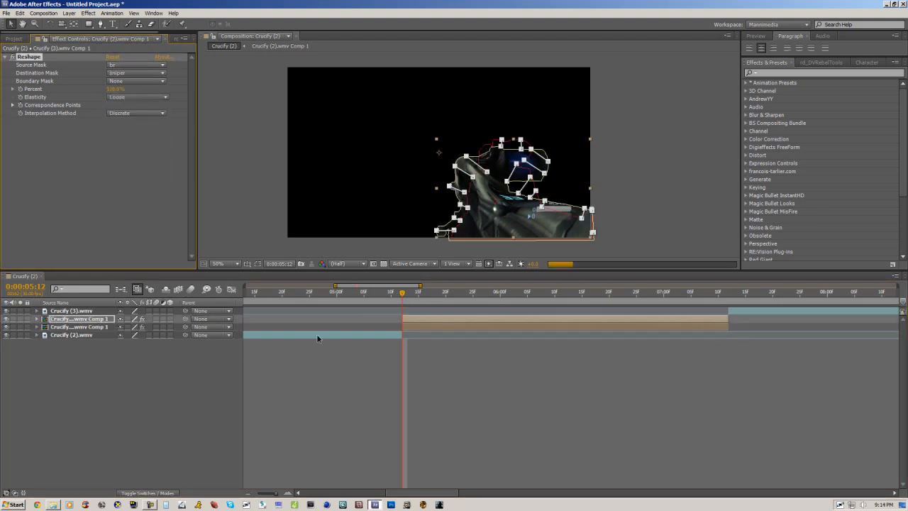
left_click(570, 375)
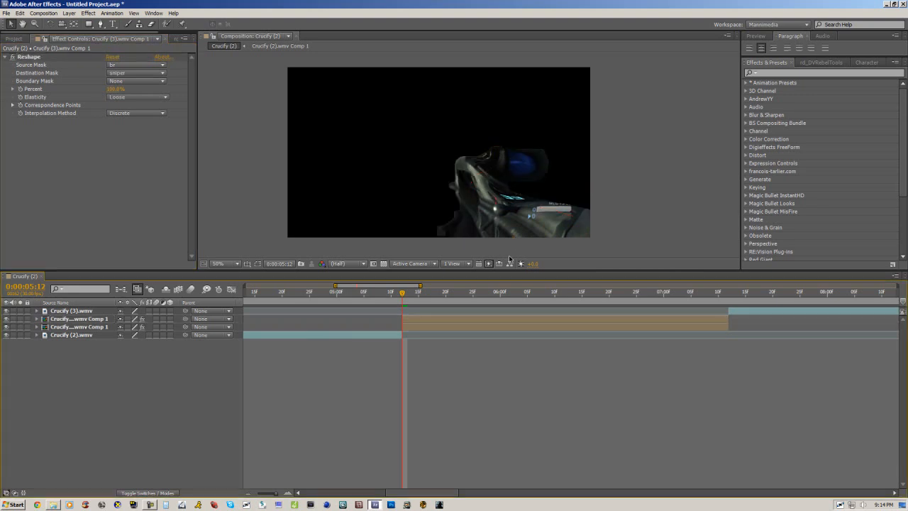
Select the Crucify (3).wmv Comp 1 layer and move the current time to 0:00:05:11, just before the precomps start.
left_click(63, 320)
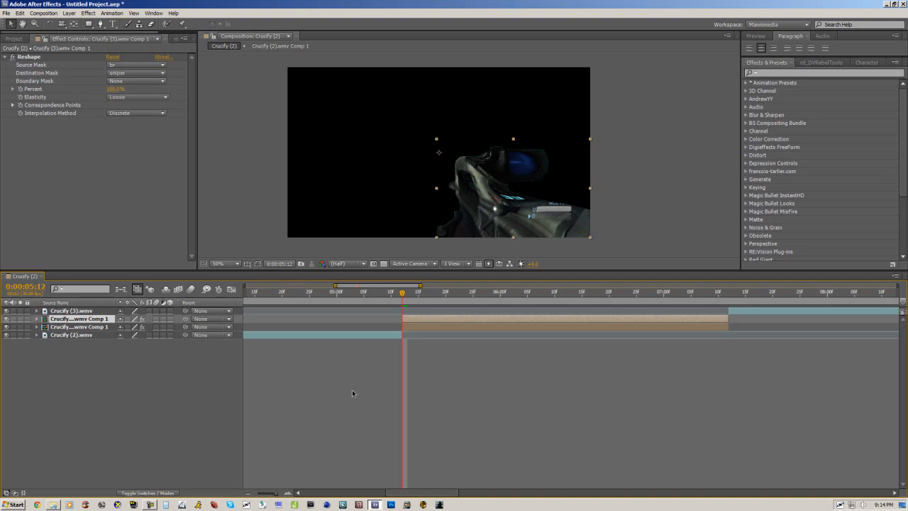
left_click_drag(388, 298, 396, 294)
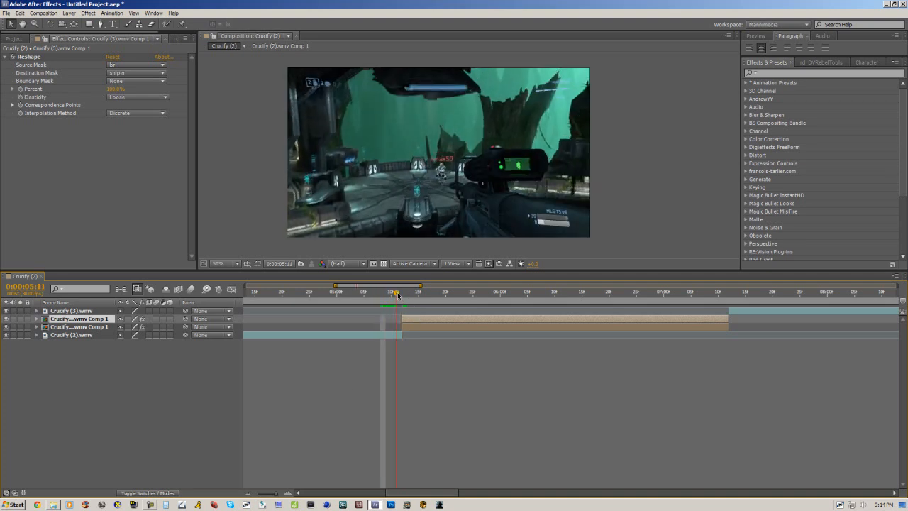